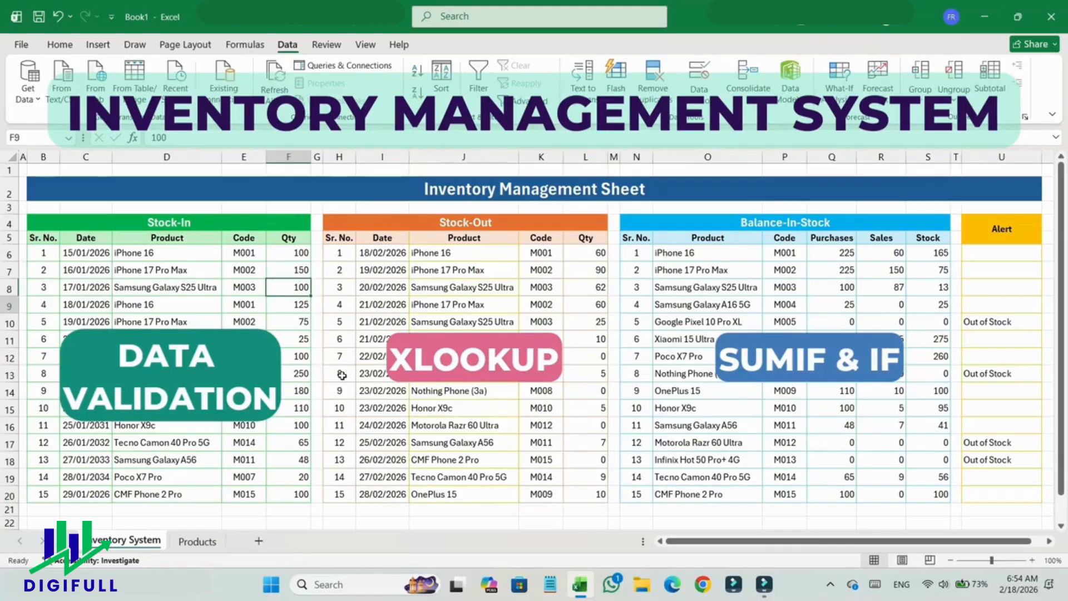
Set the Stock-In quantity in F9 to 250 and the Stock-Out quantities in L6 and L7 to 95 and 100
type("250")
key("Return")
left_click(588, 251)
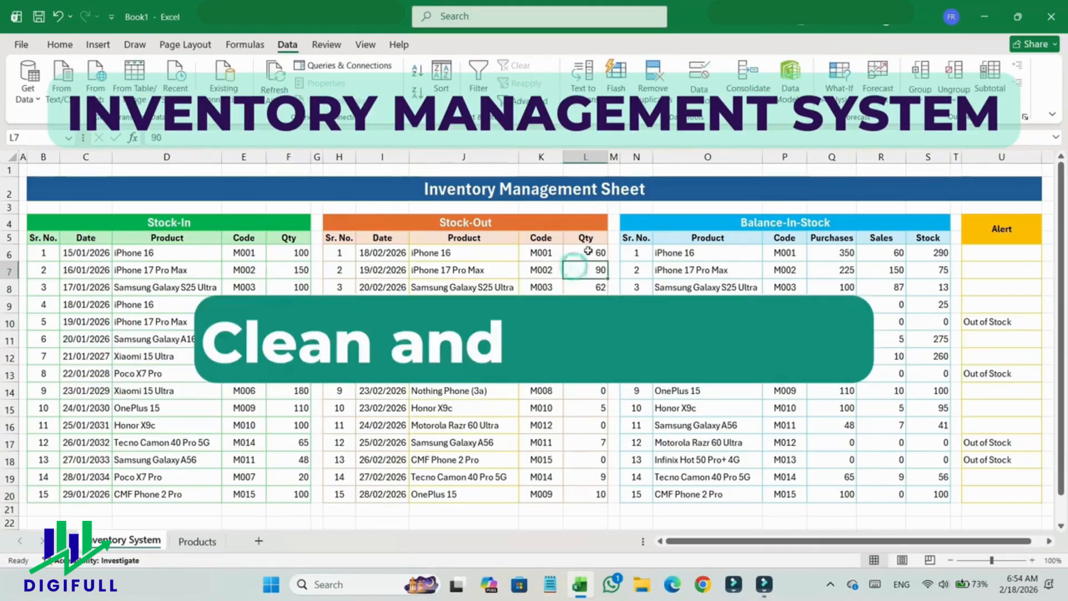
type("95")
key("Return")
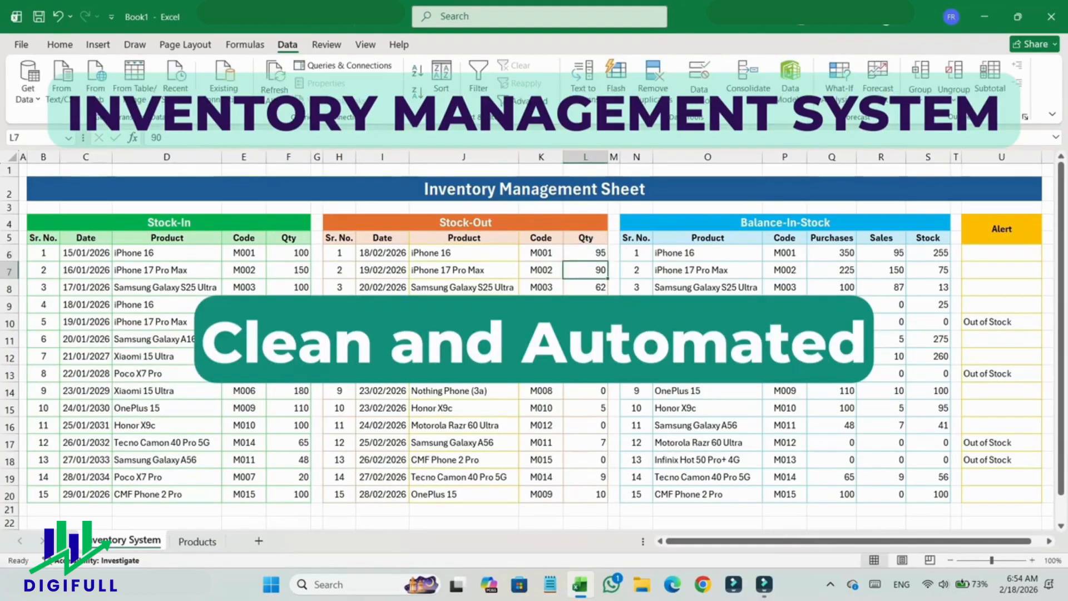
type("100")
key("Return")
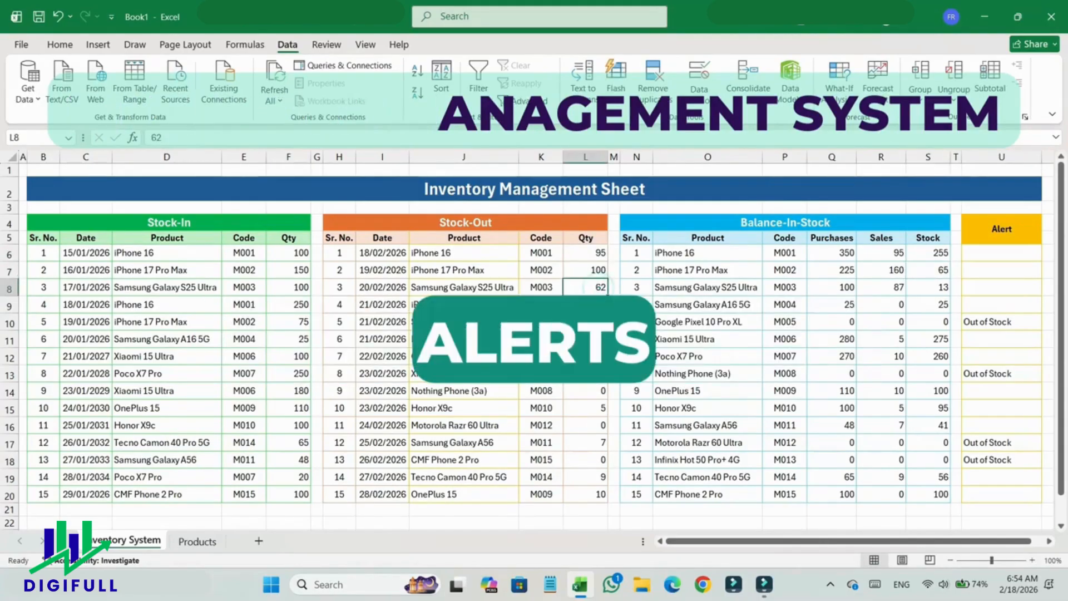
left_click(600, 286)
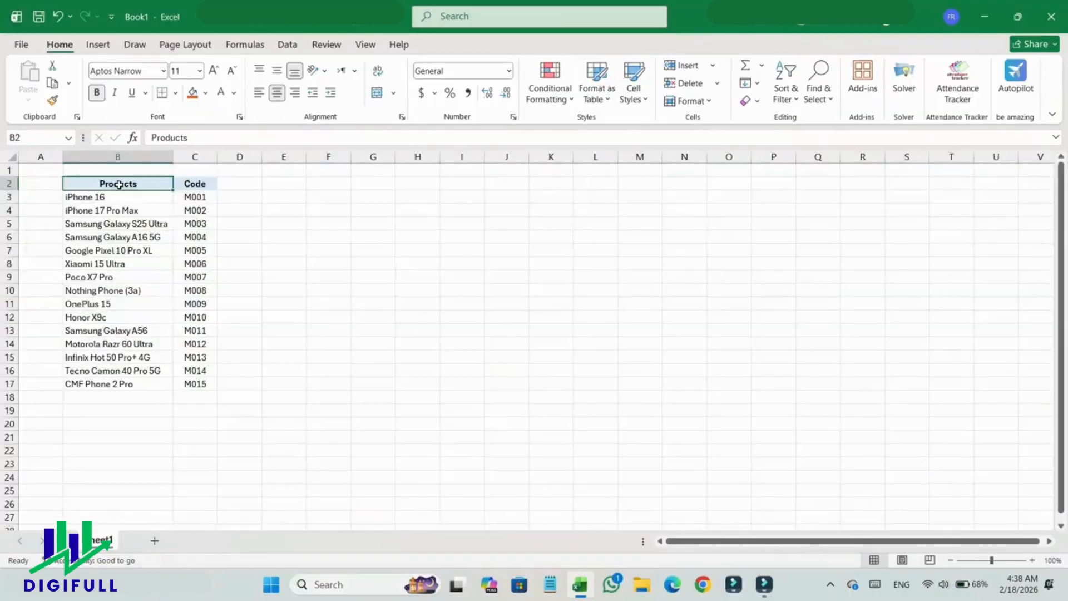
Rename the sheet holding the product and code list as Products
left_click_drag(119, 184, 120, 385)
left_click_drag(199, 186, 209, 384)
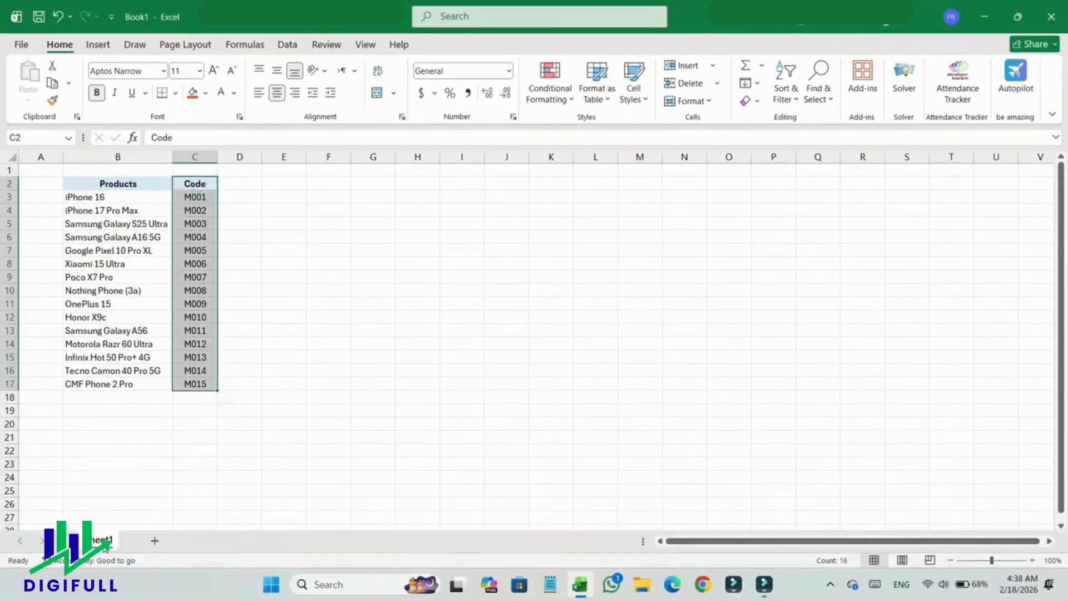
double_click(103, 541)
type("Products")
key("Return")
Add a new worksheet, place it before Products, and name it Inventory System
left_click(165, 541)
left_click_drag(73, 538, 75, 540)
double_click(98, 540)
type("Inventory")
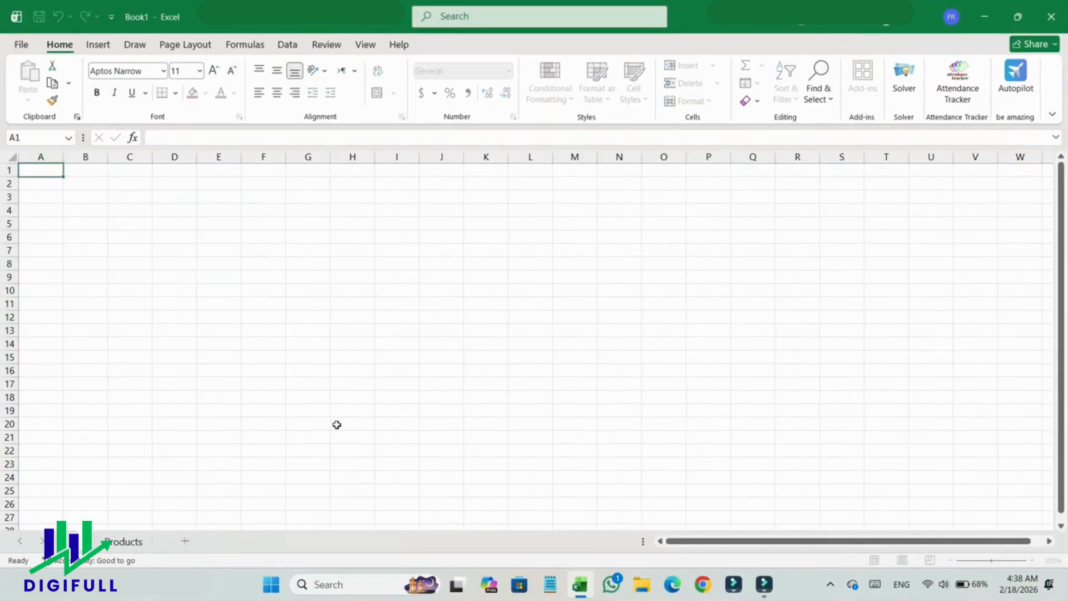
type(" System")
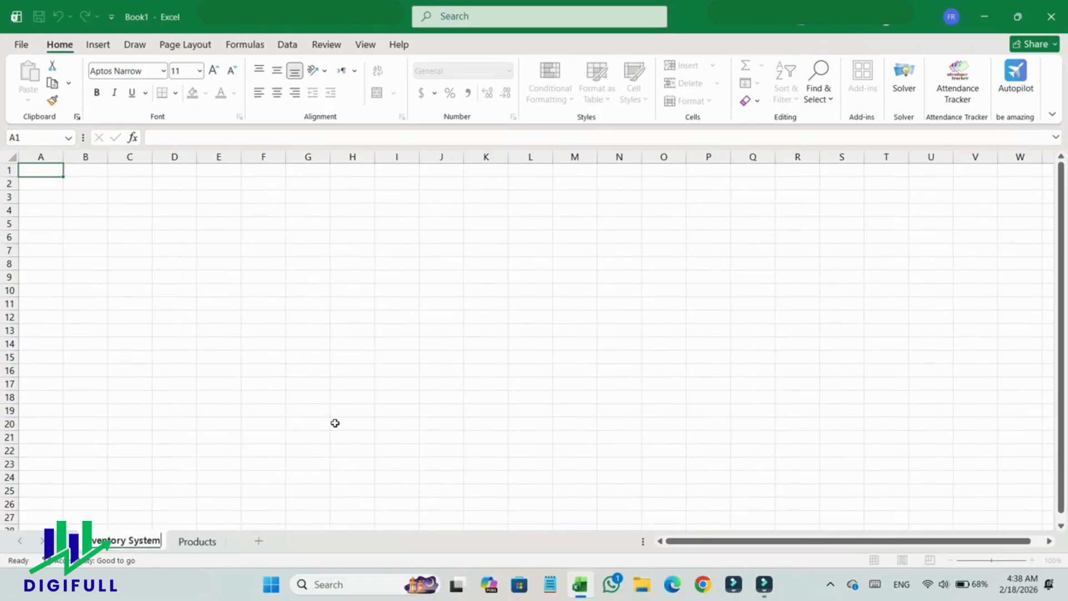
Enter the title Inventory Management Sheet in B2 and the section heading Stock-In in B4
left_click(98, 186)
type("Inventory")
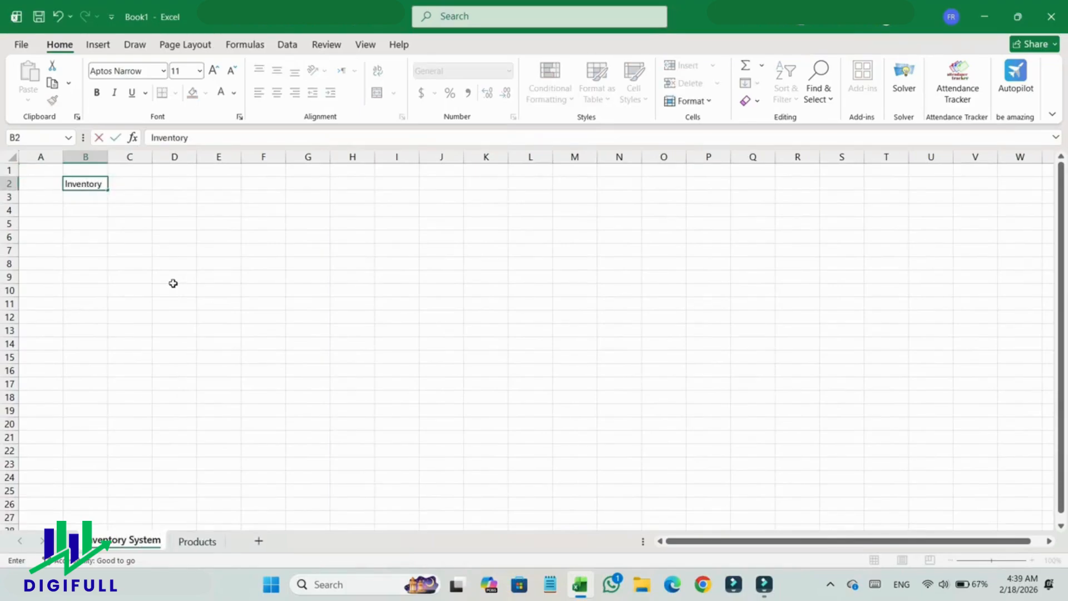
type(" Management Sheet")
key("Return")
key("Return")
type("St")
key("Return")
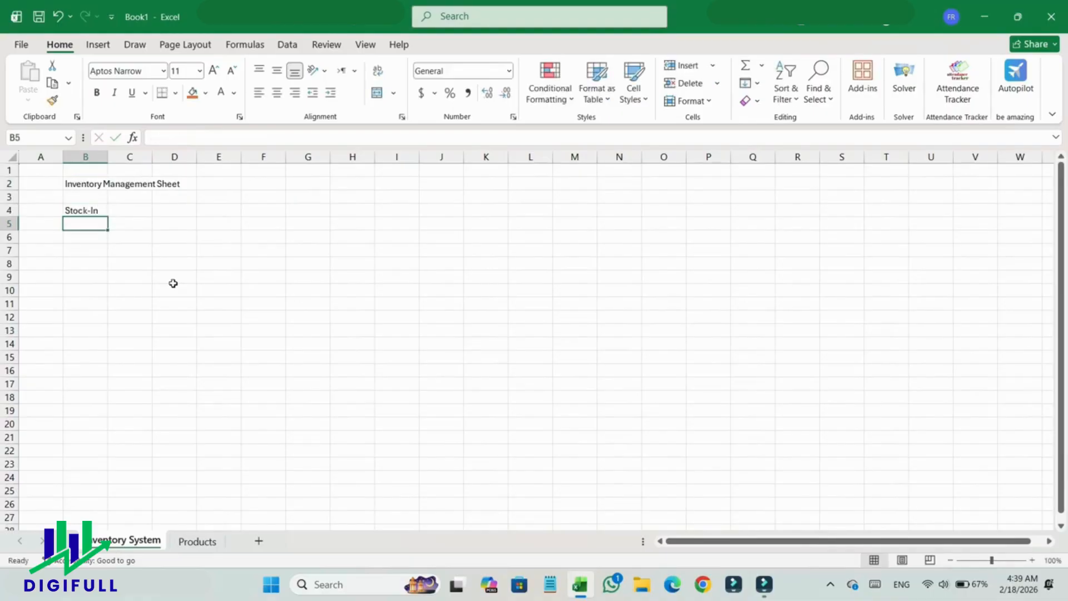
Enter the Stock-In column headers Sr. No., Date, Product, Code and Qty in B5:F5
type("Sr. No.")
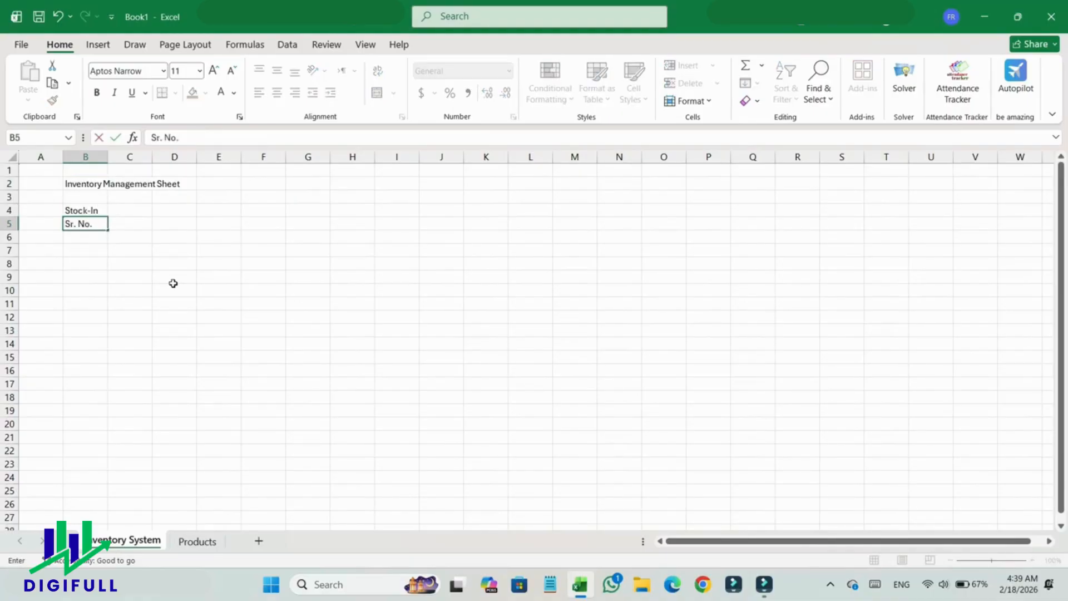
key("Tab")
type("Date")
key("Tab")
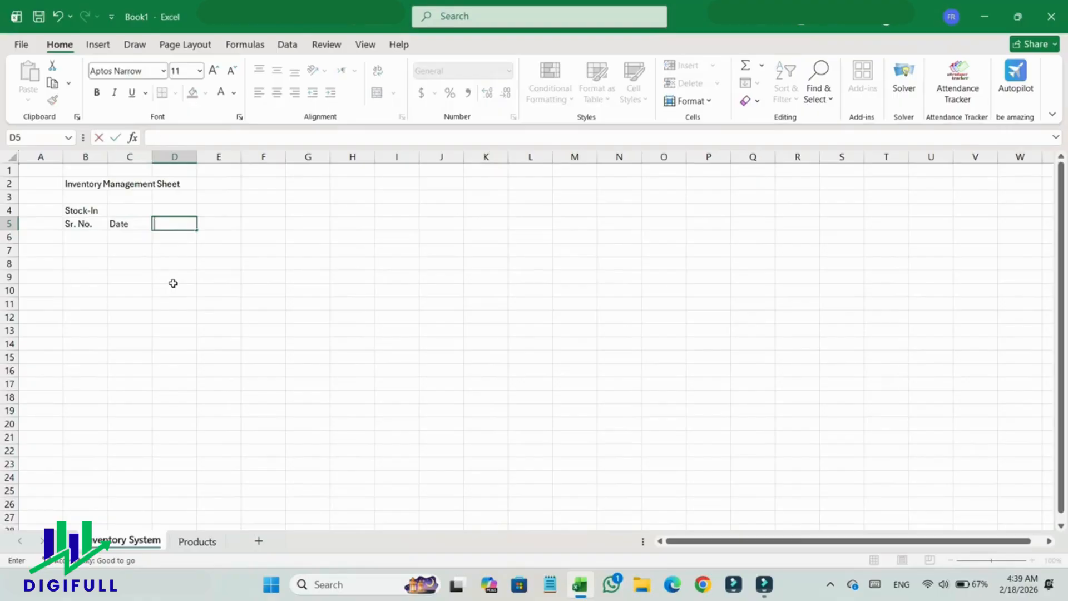
type("Product")
key("Tab")
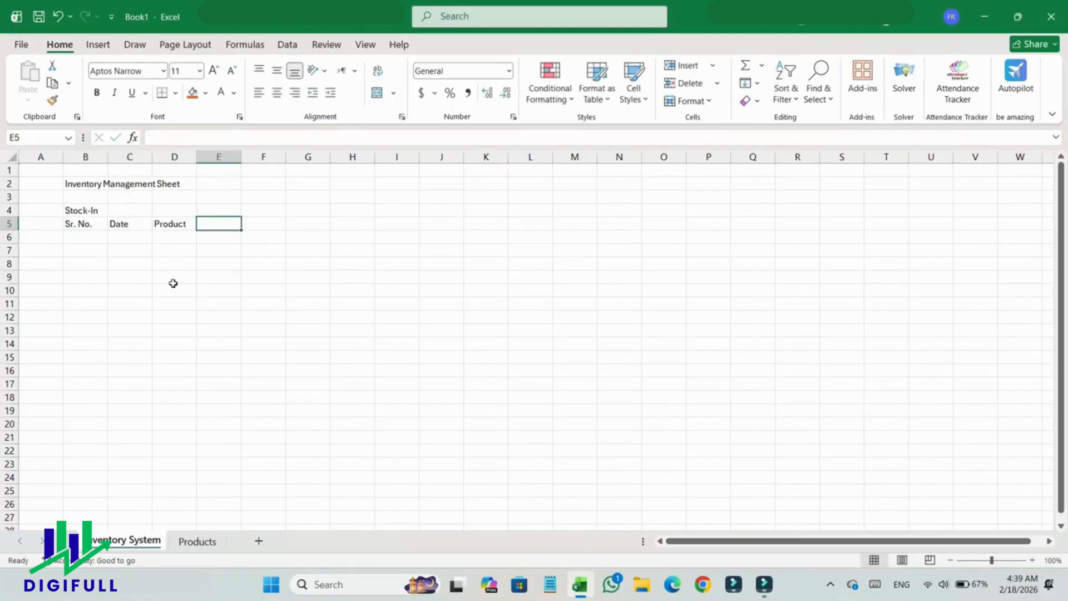
type("Code")
key("Tab")
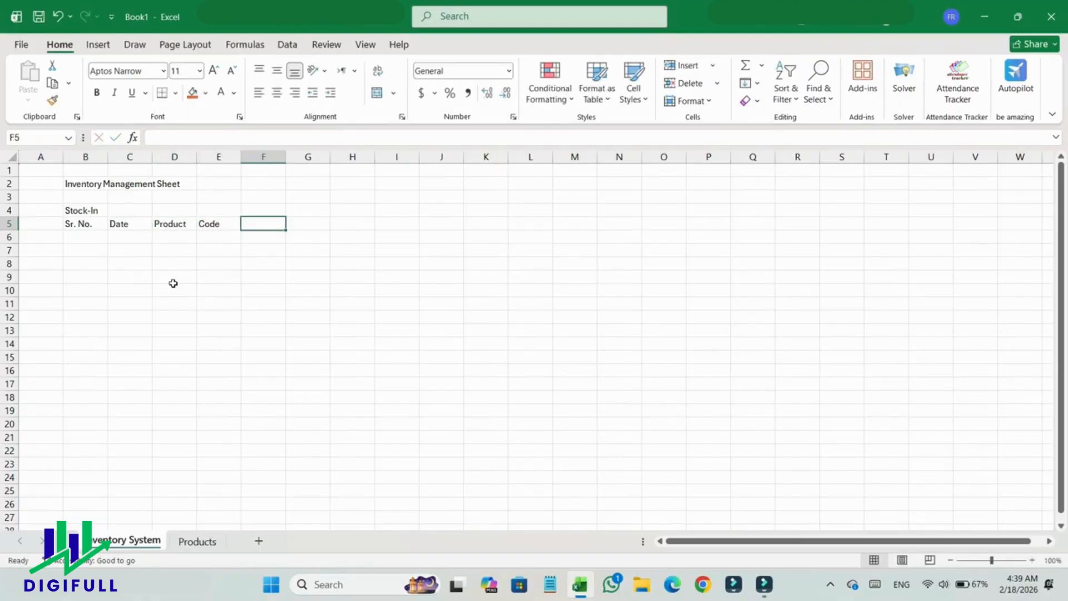
type("Qty")
key("Tab")
Enter the heading Stock-Out in H4 and copy the Stock-In column headers into H5:L5 beneath it
key("Tab")
key("Up")
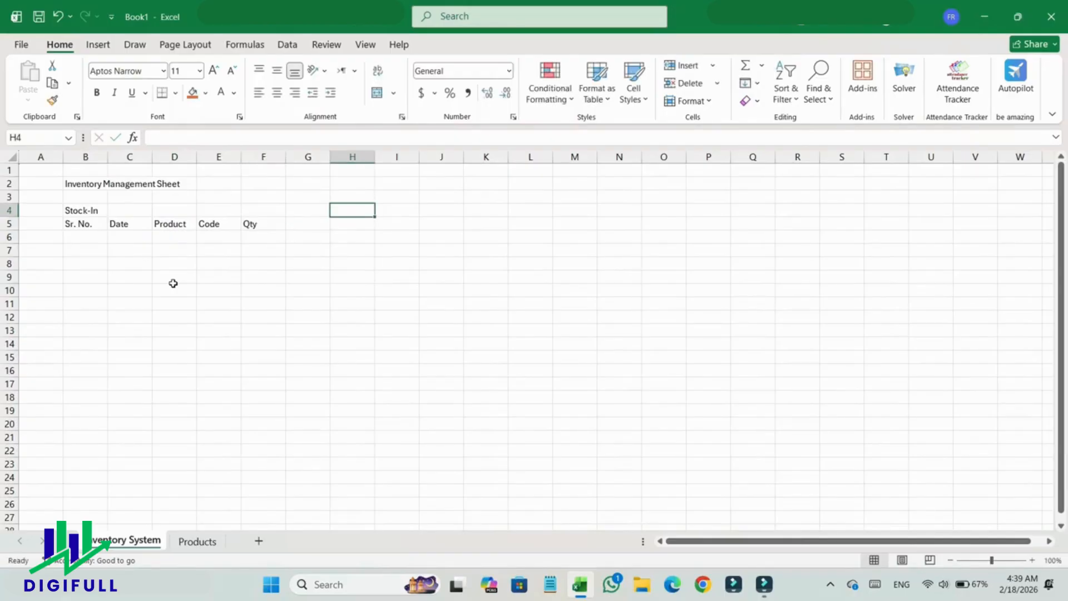
type("Stock-Out")
key("Return")
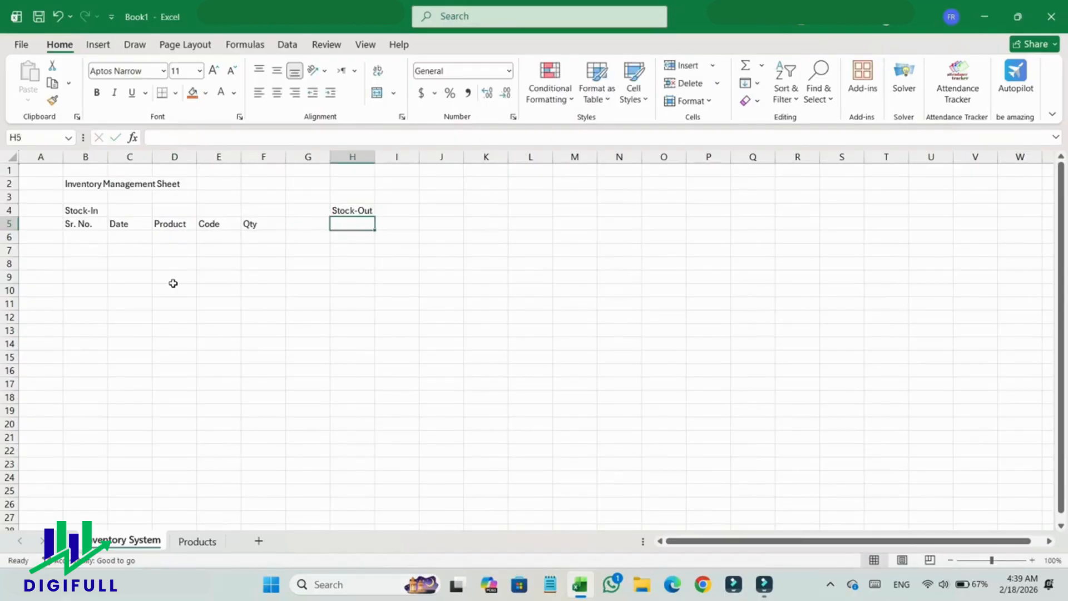
left_click_drag(78, 224, 277, 223)
key("ctrl+c")
left_click(356, 223)
key("ctrl+v")
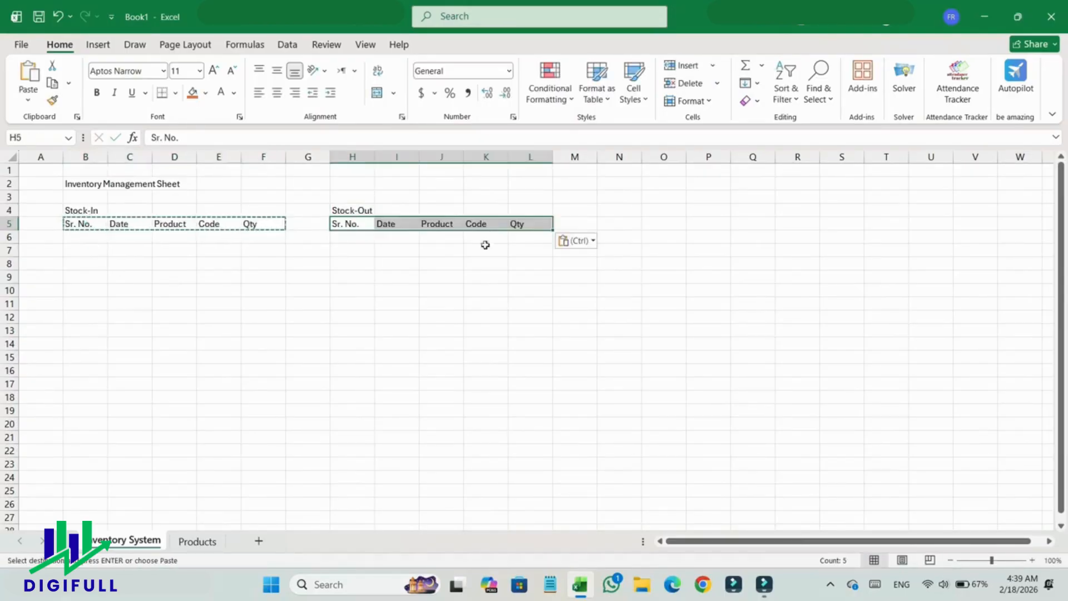
Enter the section heading Balance-In-Stock in N4
left_click(617, 224)
left_click(620, 212)
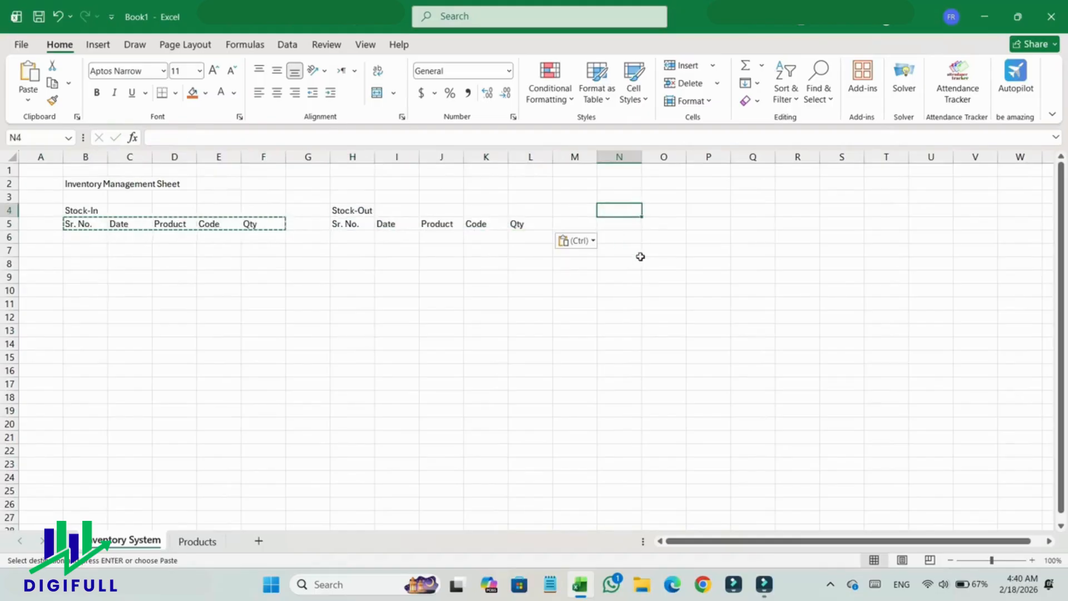
type("Balance-In-")
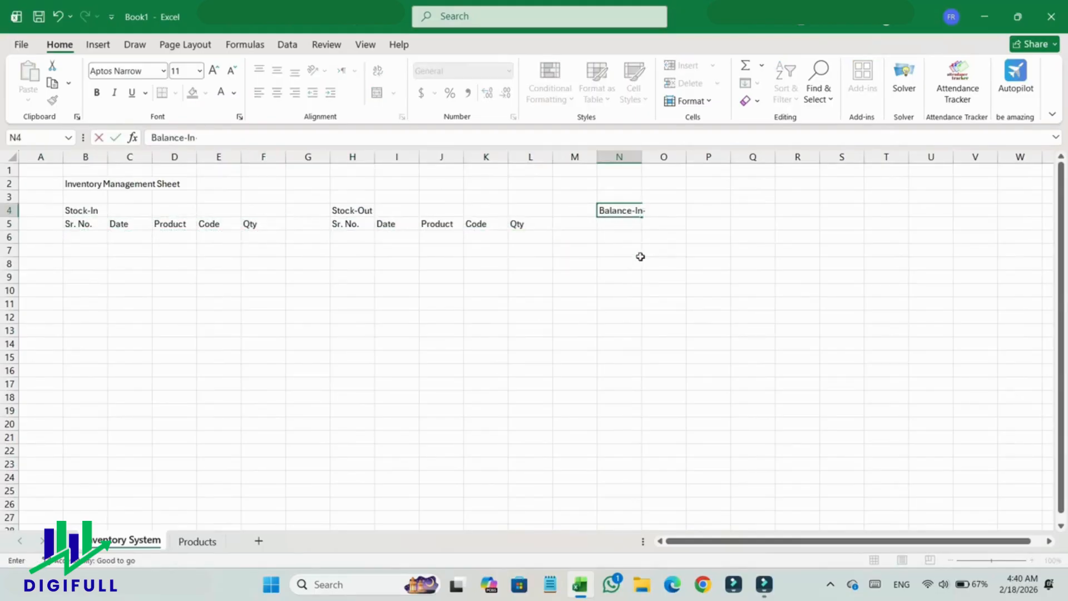
type("Stock")
key("Return")
Enter the Balance-In-Stock column headers Sr. No., Product, Code, Purchases, Sales and Stock in N5:S5
type("Sr")
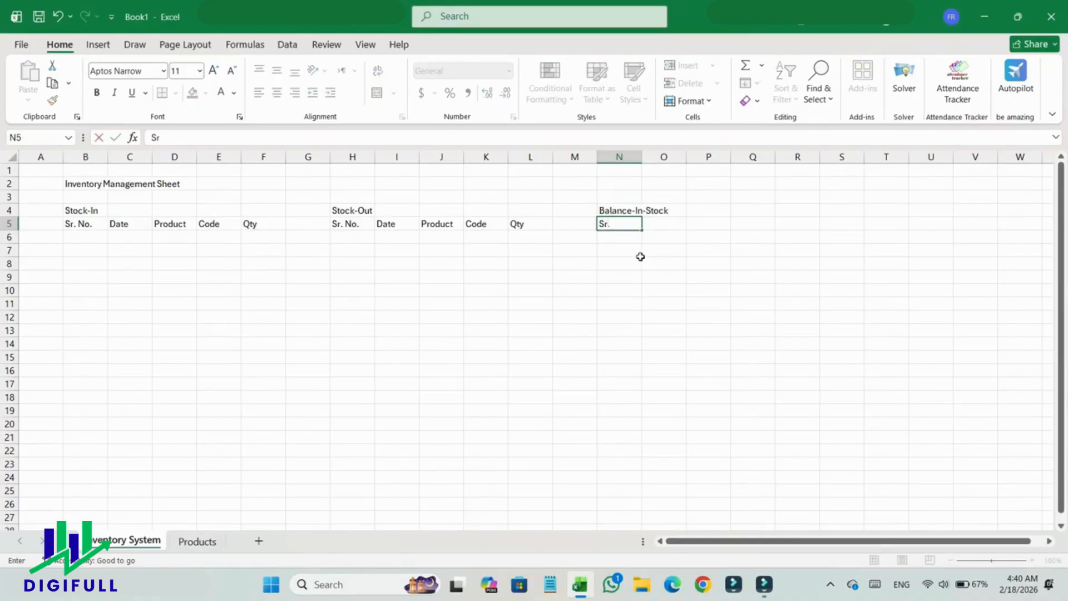
type(". No.")
key("Tab")
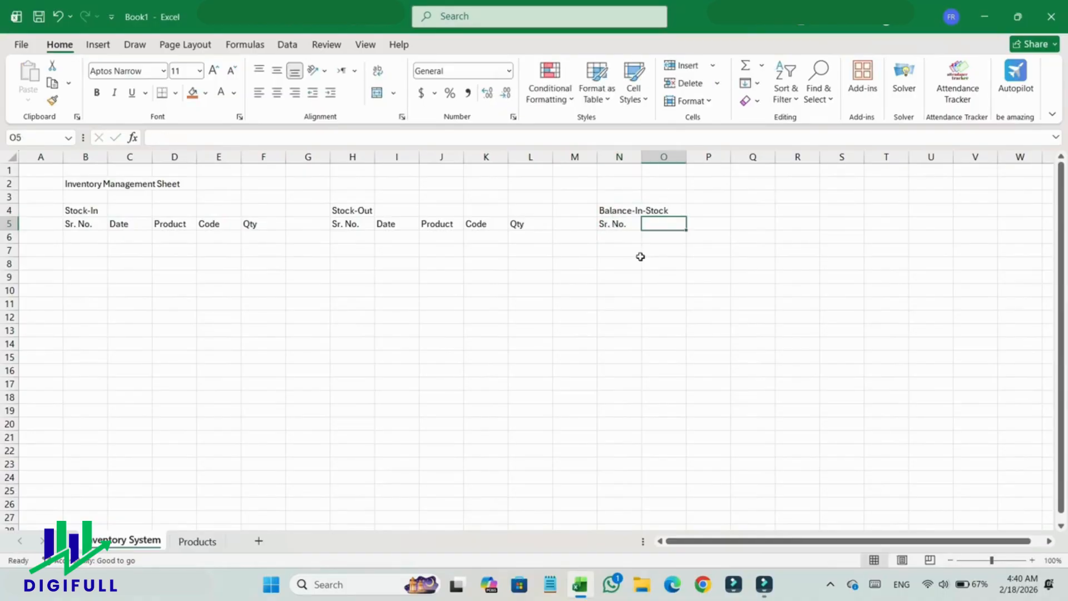
type("Product")
key("Tab")
type("Code")
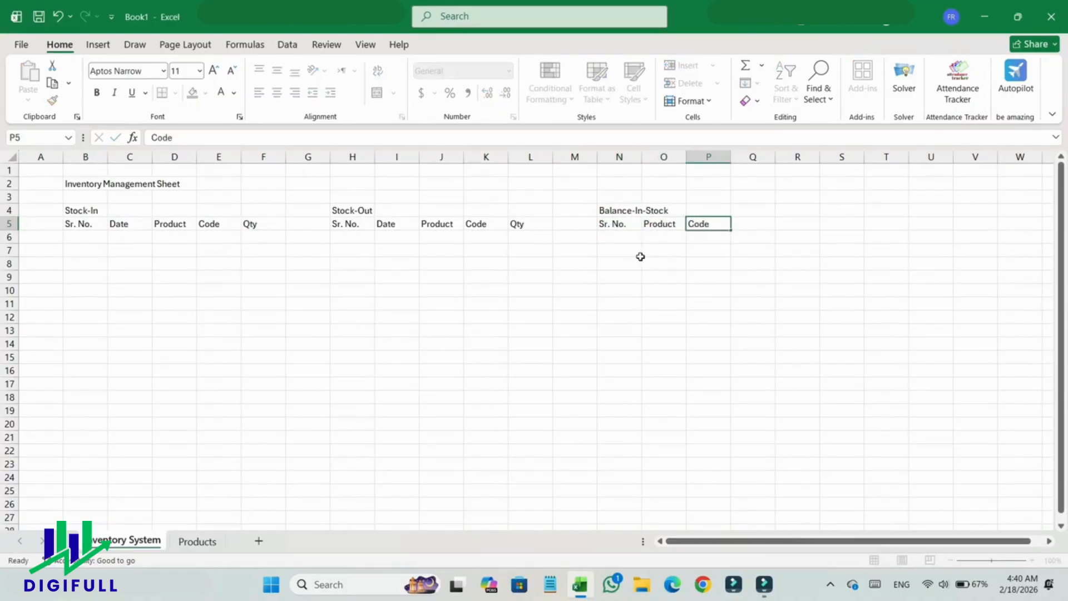
key("Tab")
type("Purc")
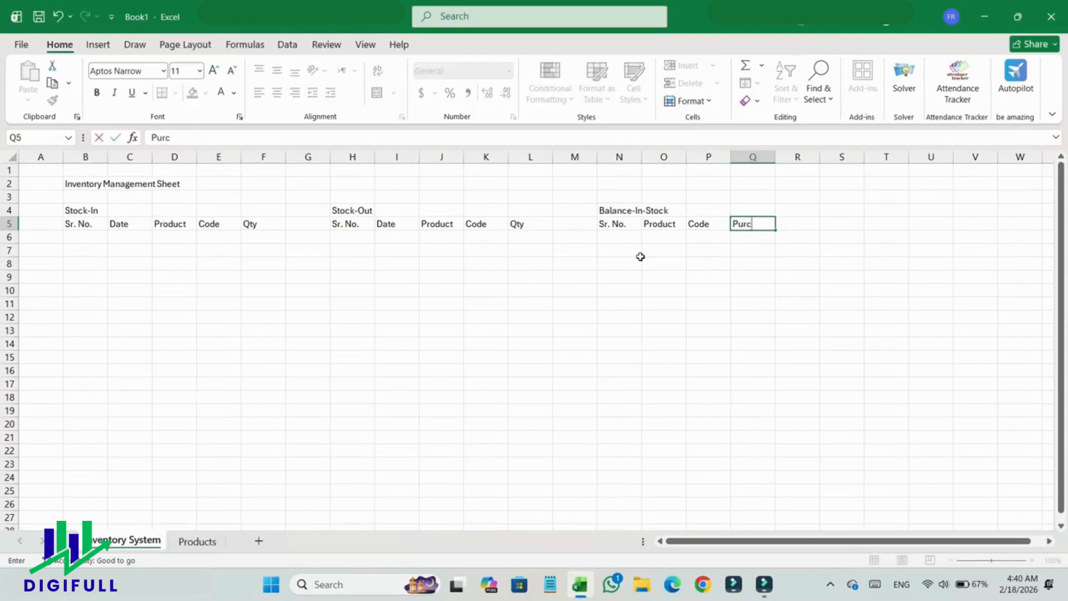
type("hases")
key("Tab")
type("Sales")
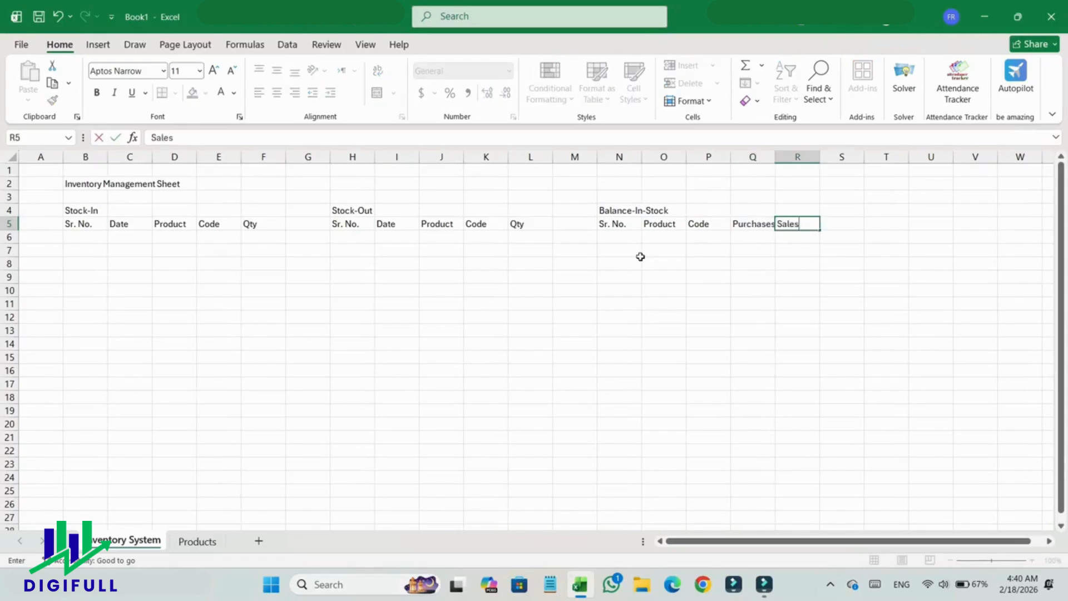
key("Tab")
type("S")
key("Tab")
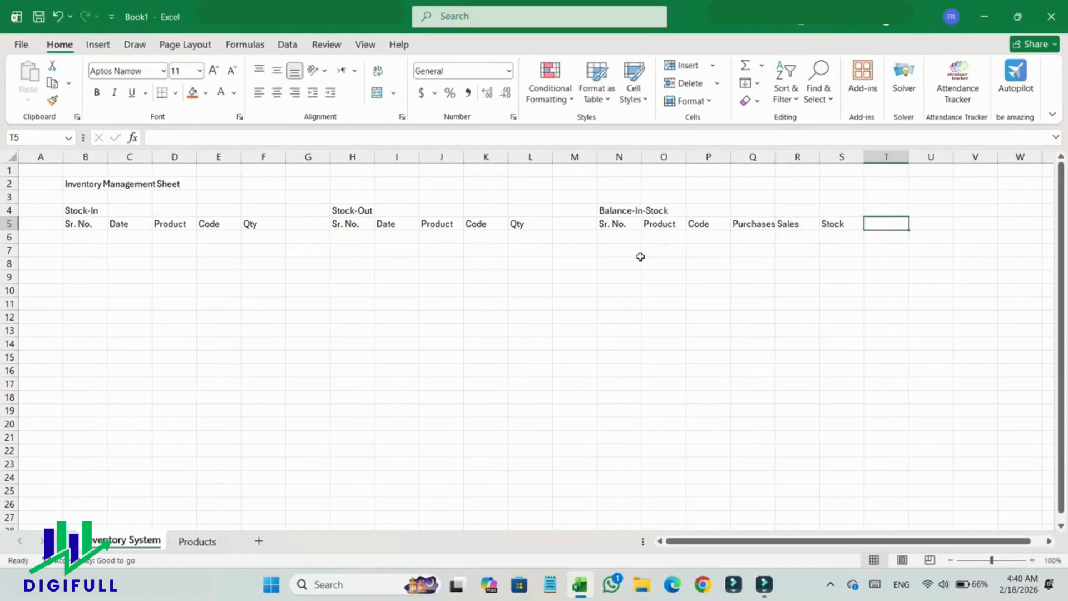
Enter the header Alert in U5, leaving column T empty as a gap
key("Tab")
type("Alert")
key("Return")
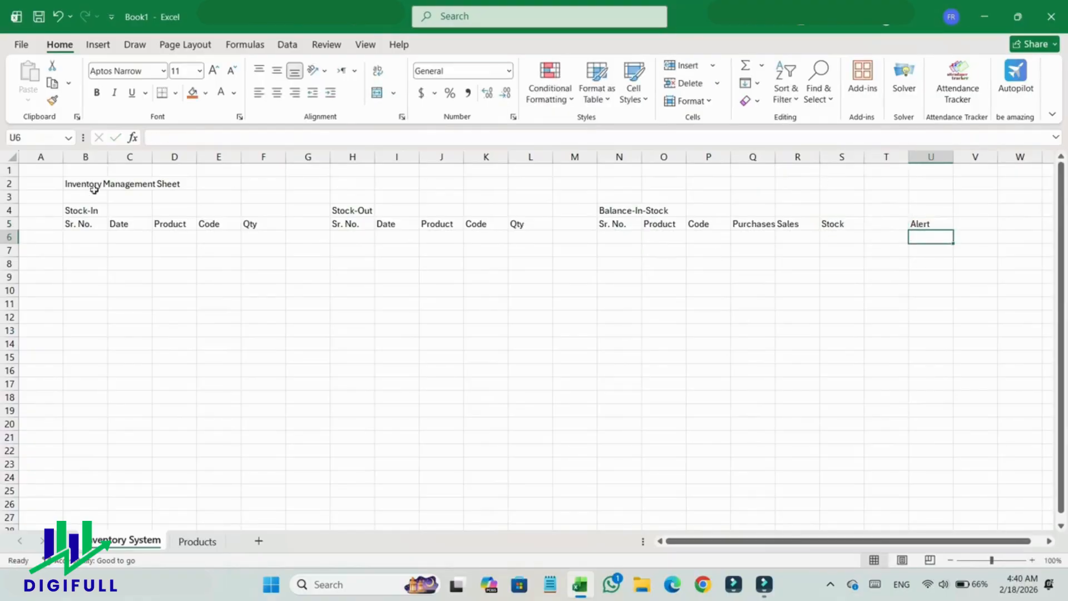
Merge and center the sheet title across B2:U2 and make it bold at font size 20
left_click_drag(87, 186, 919, 185)
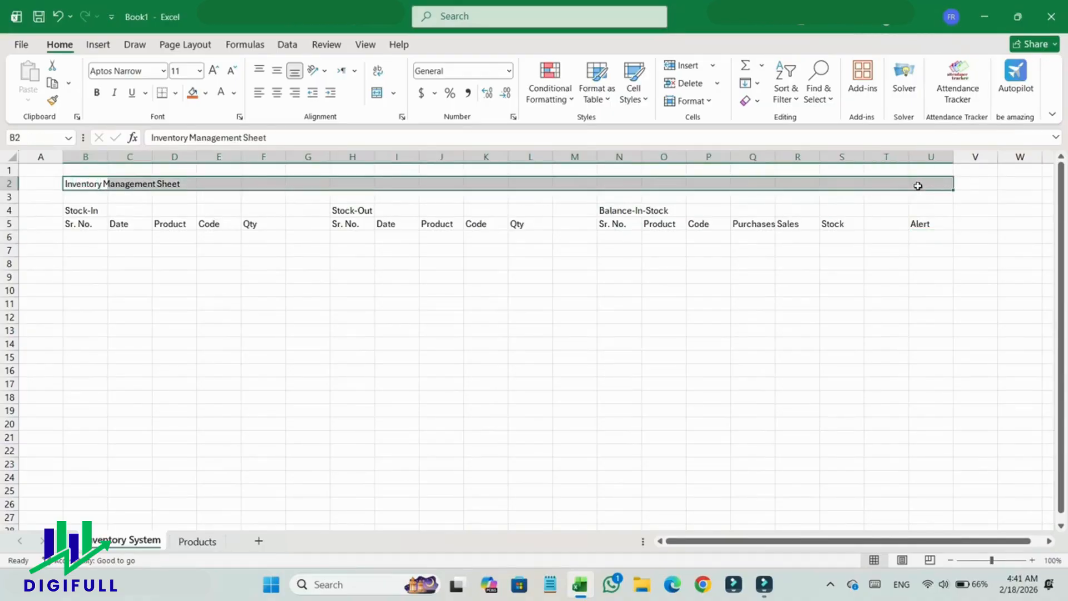
left_click(377, 95)
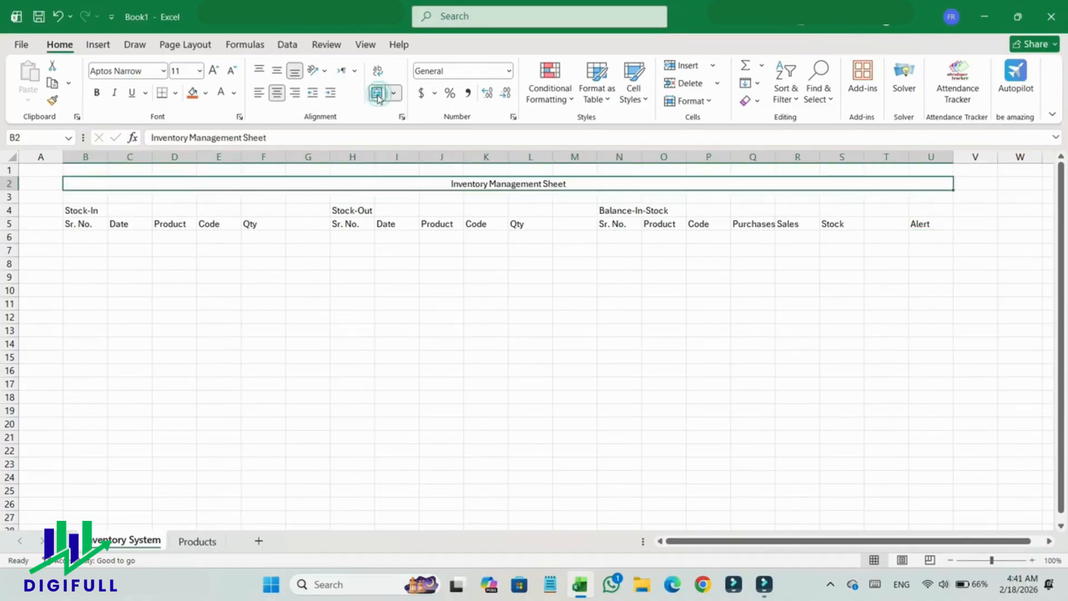
left_click(97, 92)
left_click(217, 72)
left_click(218, 72)
left_click(218, 72)
left_click(218, 72)
left_click(217, 71)
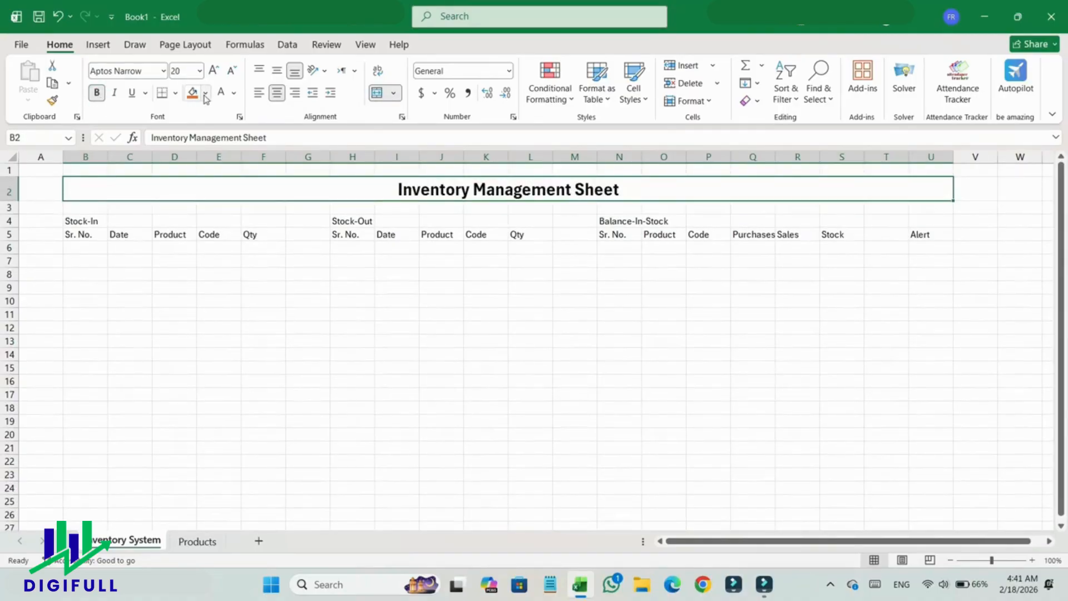
Give the merged title row a dark blue fill and white text
left_click(206, 94)
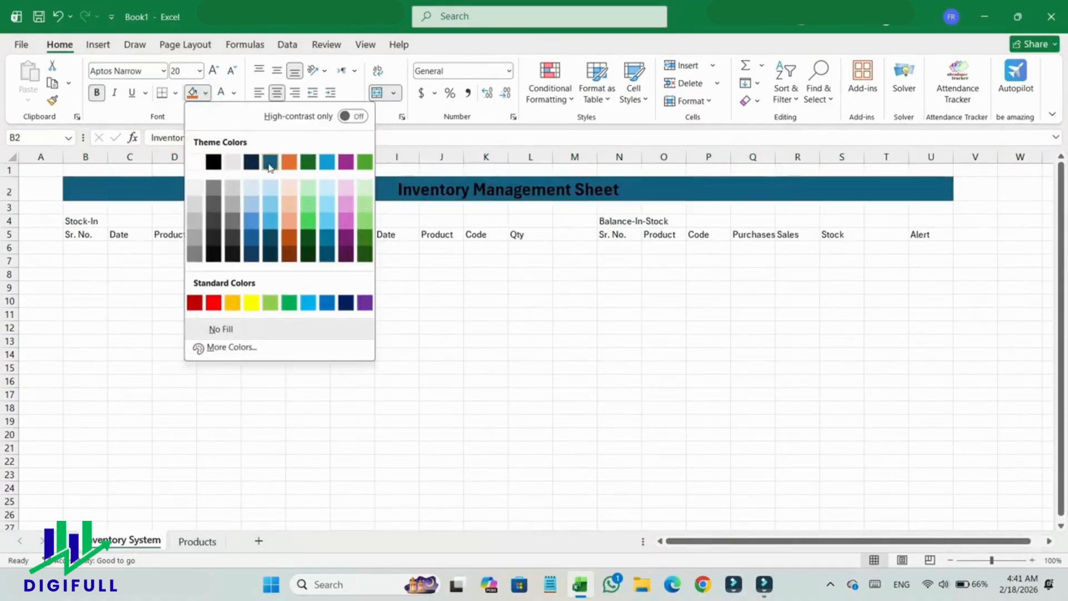
left_click(252, 239)
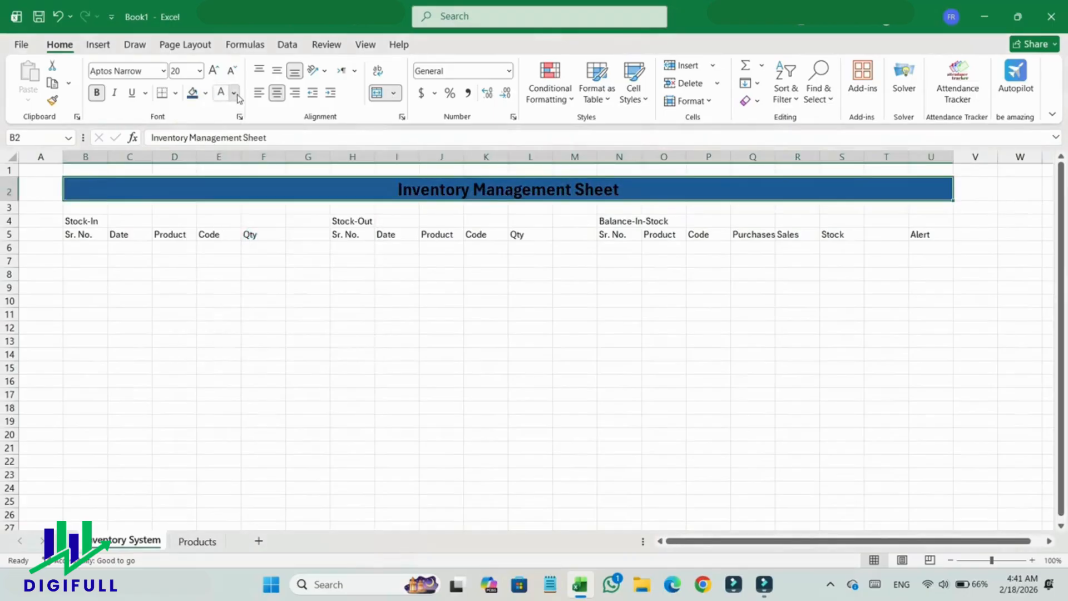
left_click(235, 93)
left_click(224, 183)
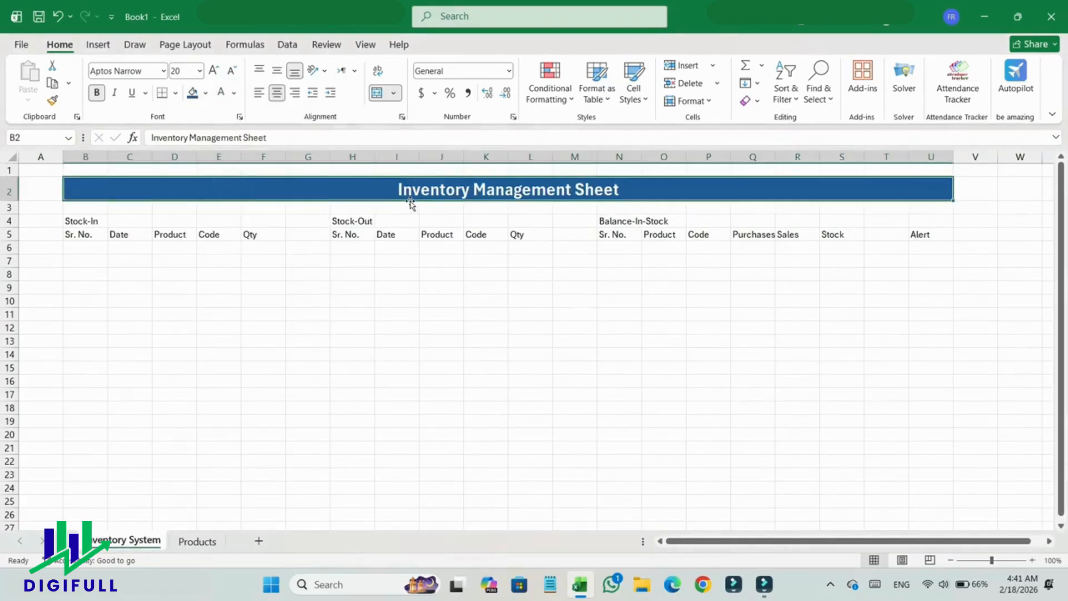
Merge and center the Stock-In, Stock-Out and Balance-In-Stock headings across B4:F4, H4:L4 and N4:S4
left_click_drag(110, 221, 275, 221)
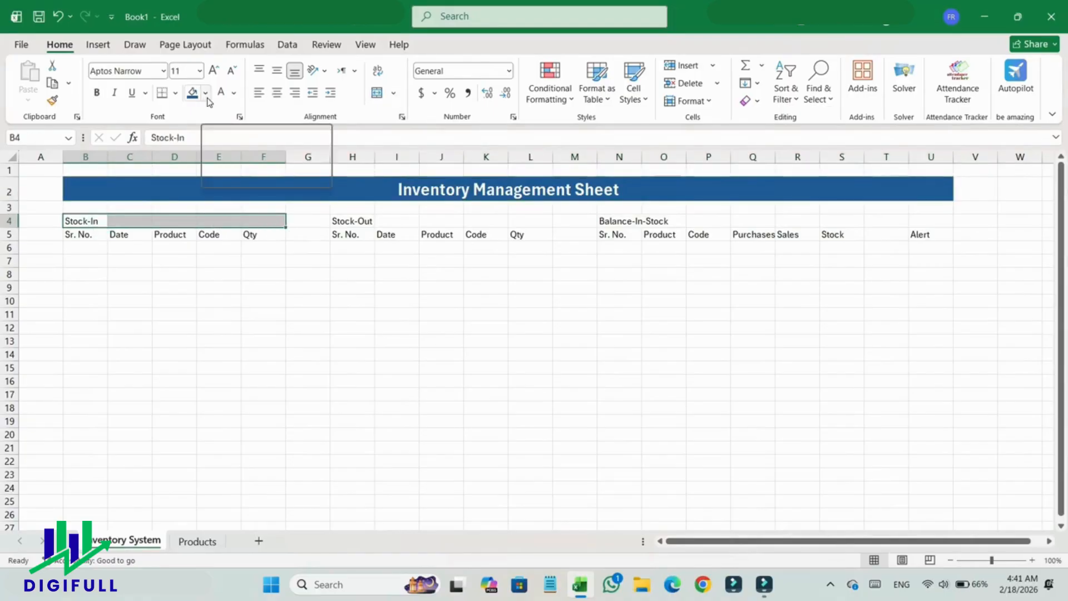
left_click(383, 95)
left_click(382, 94)
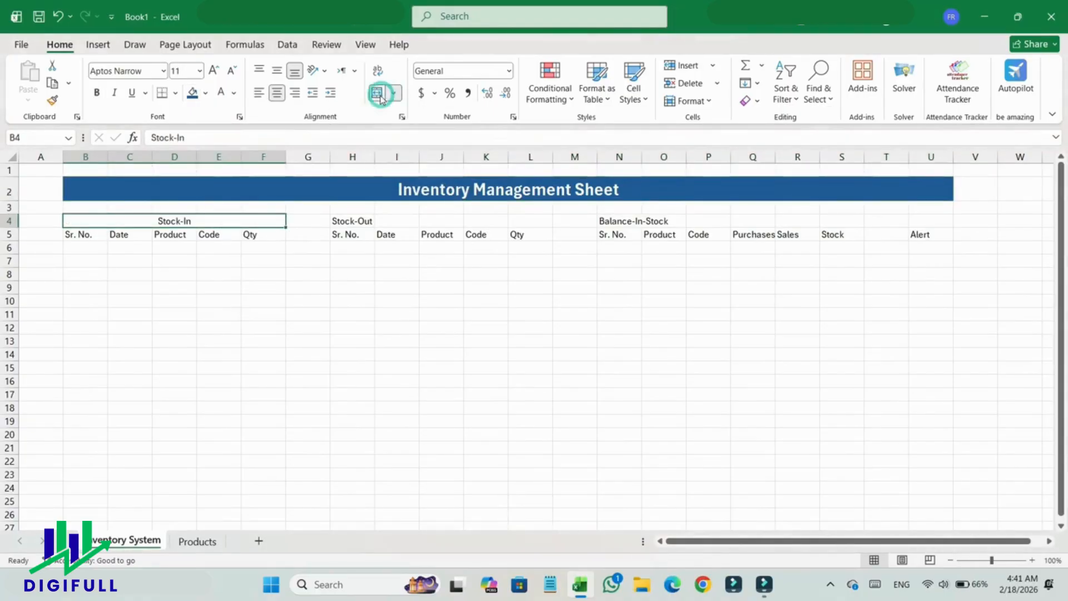
left_click_drag(350, 220, 519, 222)
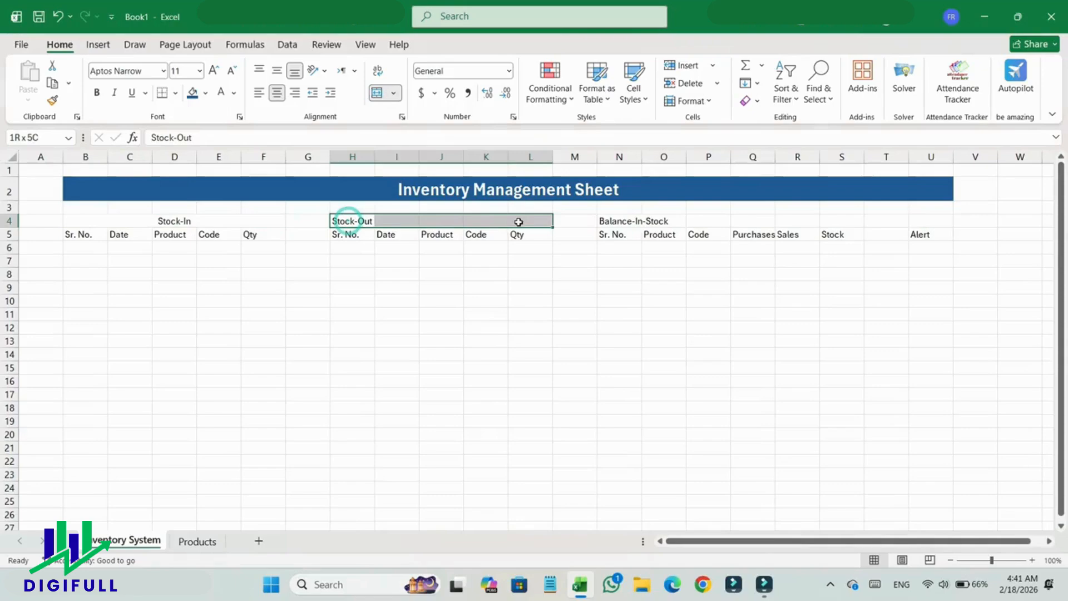
left_click(378, 93)
left_click_drag(609, 221, 835, 221)
left_click(379, 96)
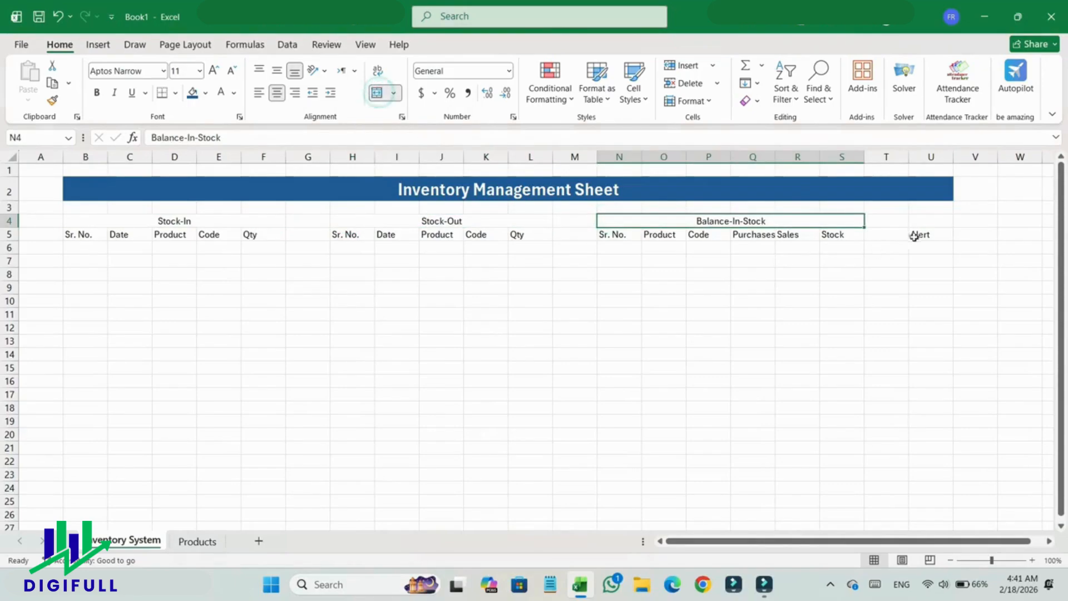
Merge and center the Alert header across U4:U5
left_click_drag(913, 236, 920, 222)
left_click(379, 94)
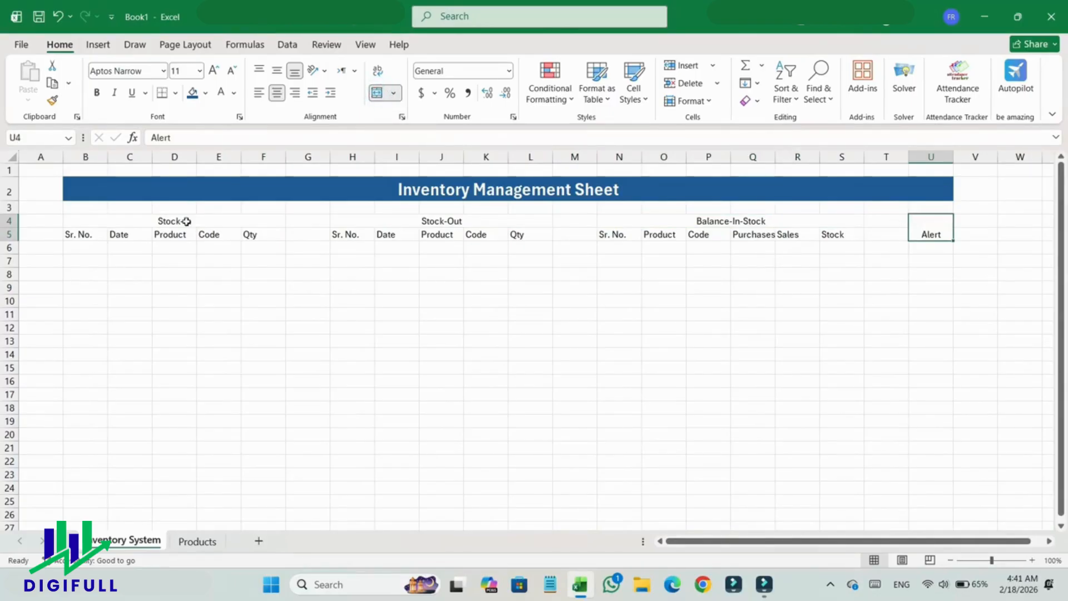
Make the Stock-In, Stock-Out and Balance-In-Stock headings bold at font size 14
left_click(160, 221)
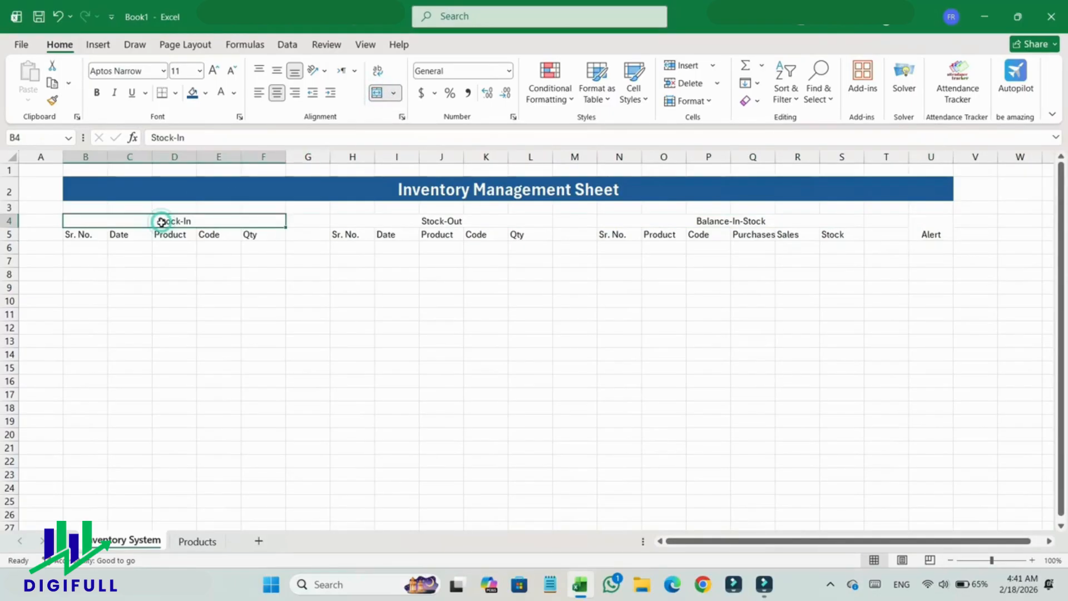
left_click(421, 223, "ctrl")
left_click(712, 221, "ctrl")
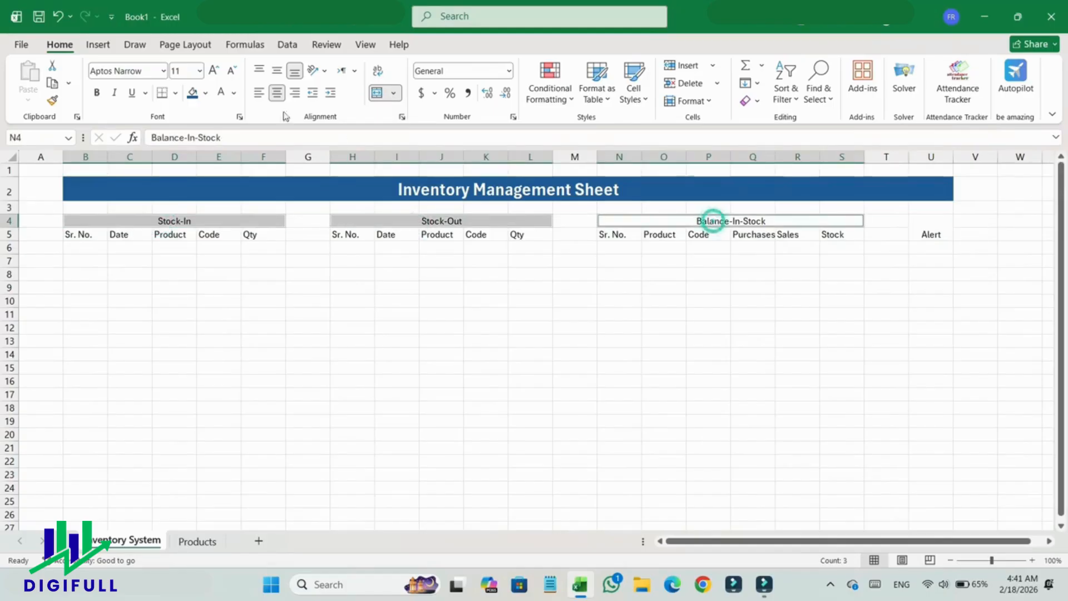
left_click(215, 71)
left_click(215, 71)
left_click(98, 95)
Make the column headers in B5:S5 bold and center them horizontally and vertically
left_click_drag(72, 235, 822, 237)
left_click(99, 93)
left_click(278, 92)
left_click(277, 71)
left_click(709, 294)
Middle-align the merged Alert header, make it bold and give it a gold fill
left_click(931, 228)
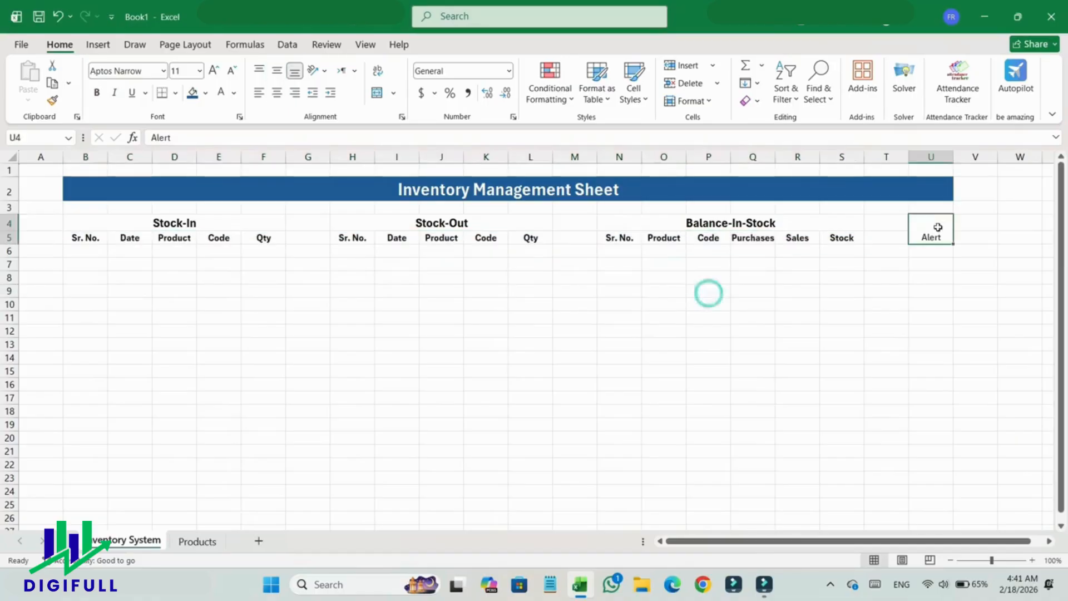
left_click(279, 73)
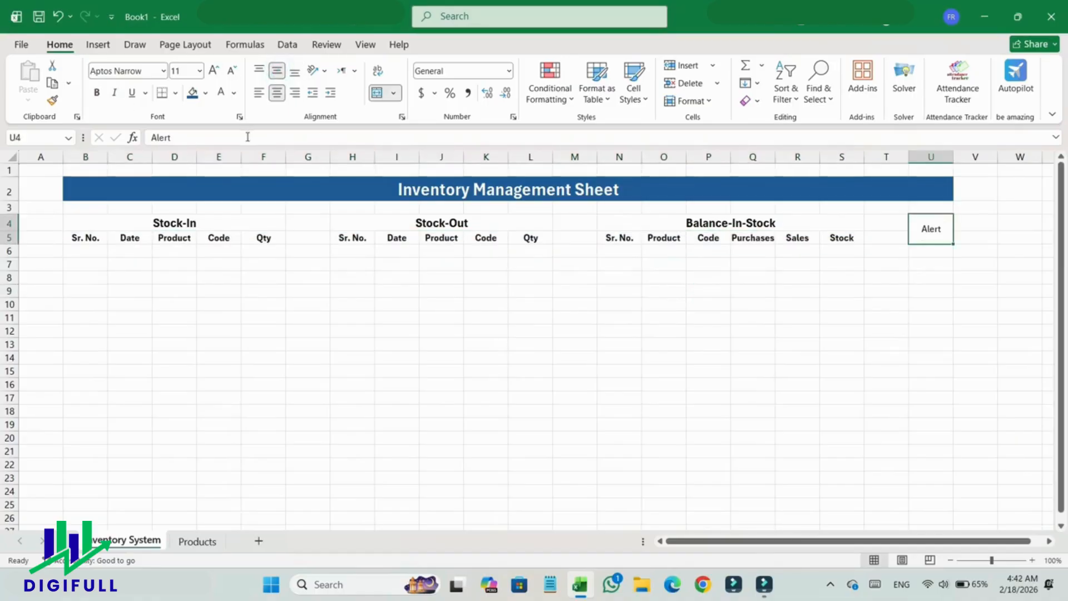
left_click(207, 93)
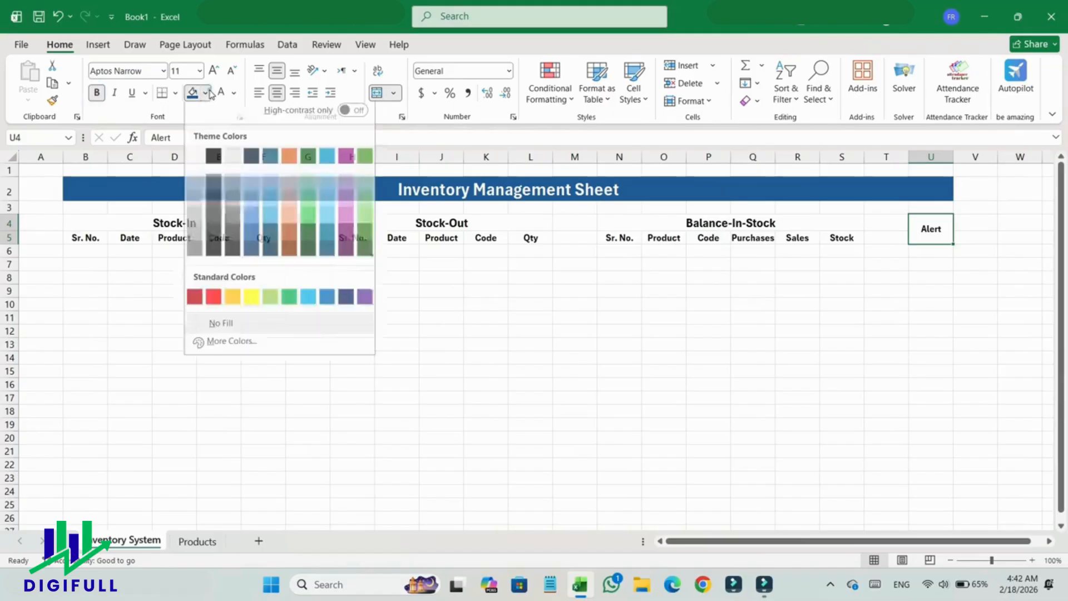
left_click(234, 303)
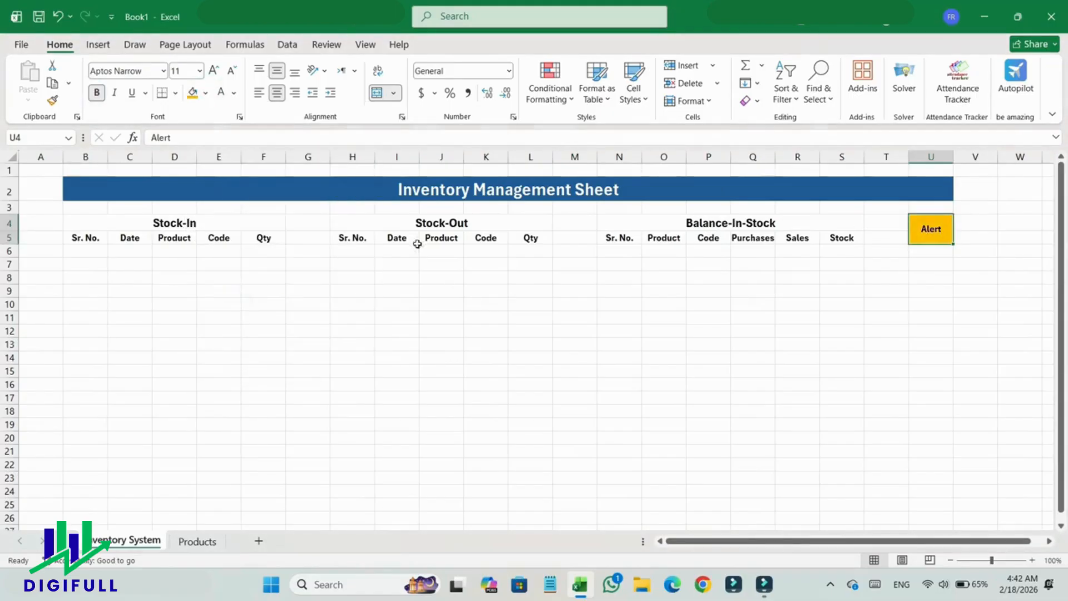
Give the Stock-In heading a green fill and white text
left_click(102, 225)
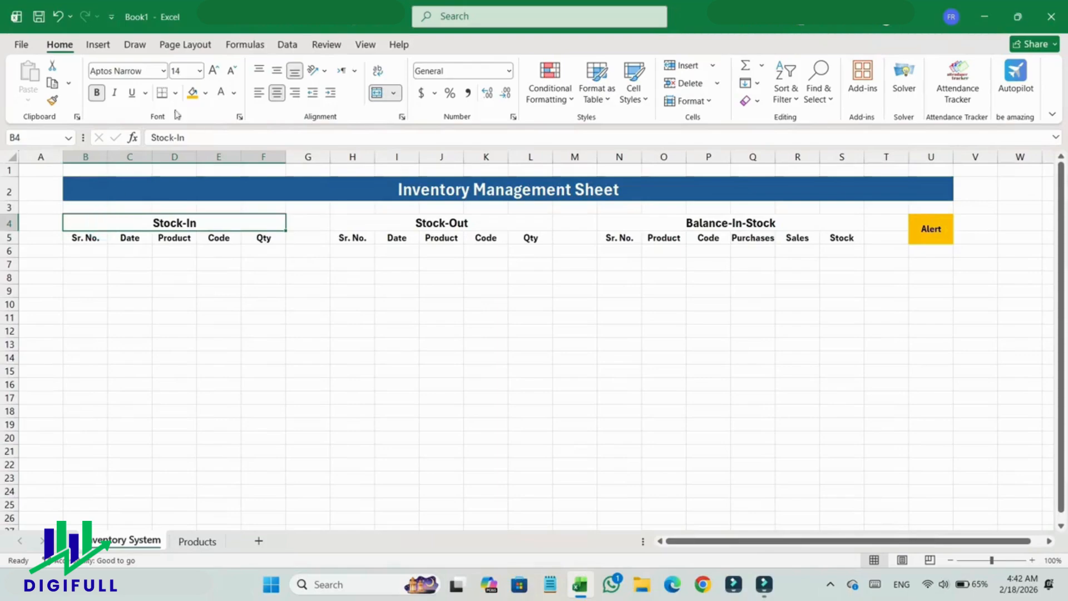
left_click(207, 93)
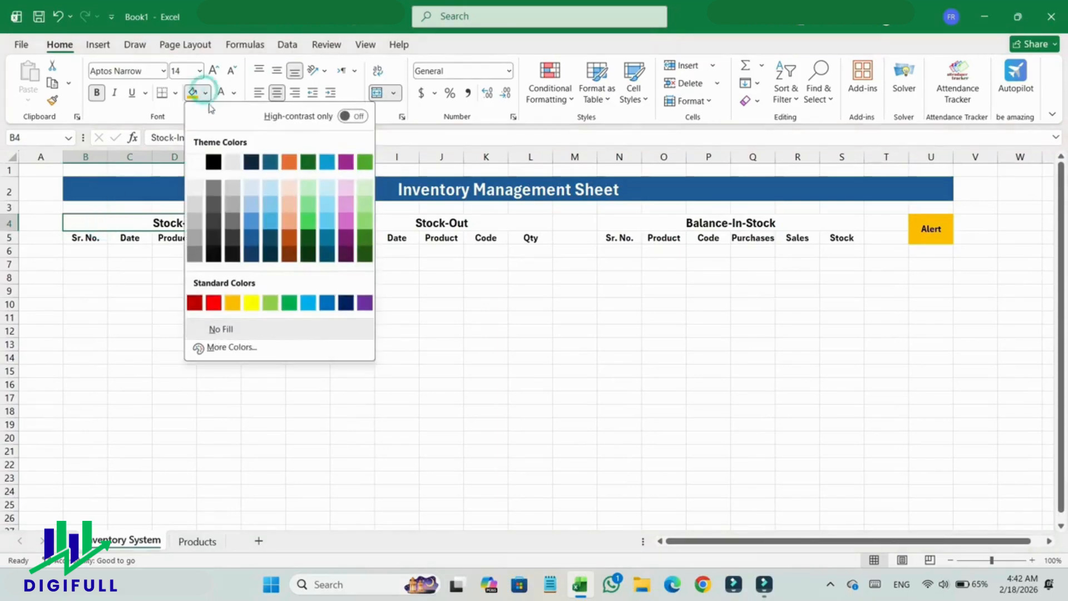
left_click(290, 303)
left_click(233, 93)
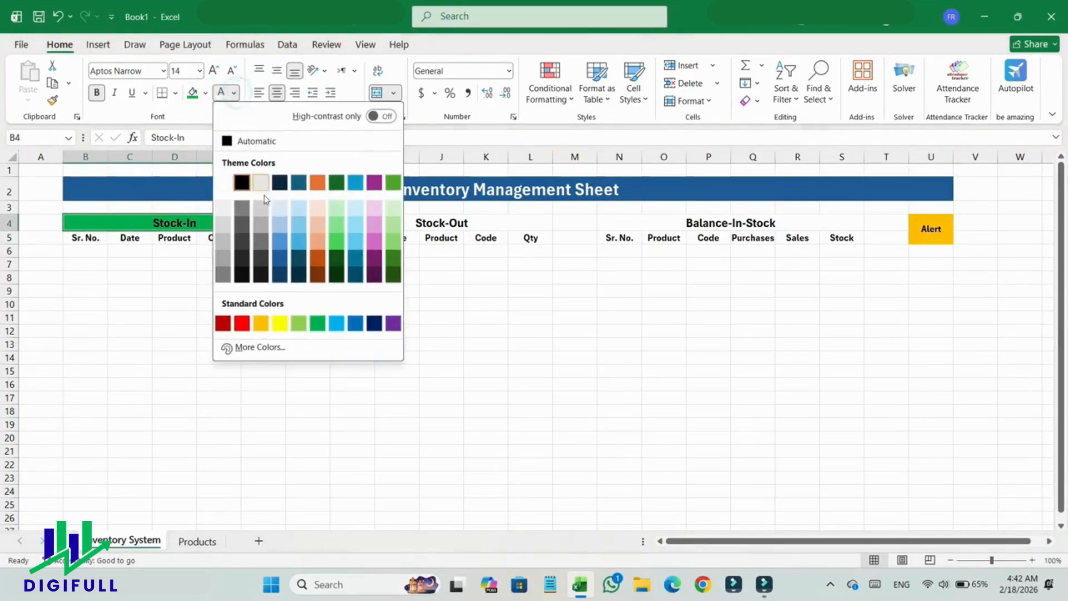
left_click(224, 182)
Fill the Stock-Out heading orange and the Balance-In-Stock heading light blue, both with white text
left_click(347, 222)
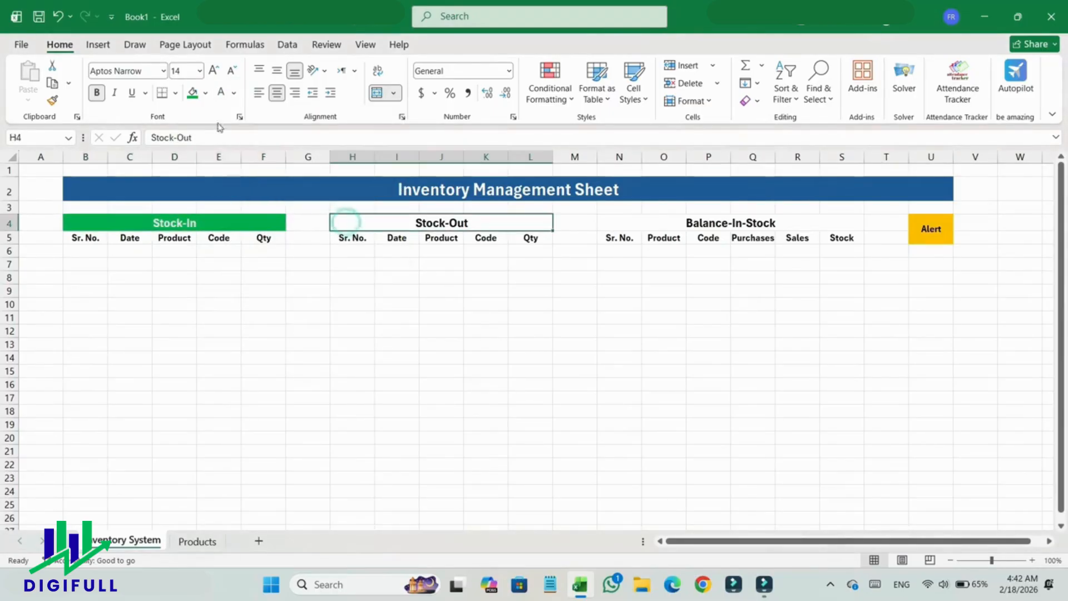
left_click(206, 93)
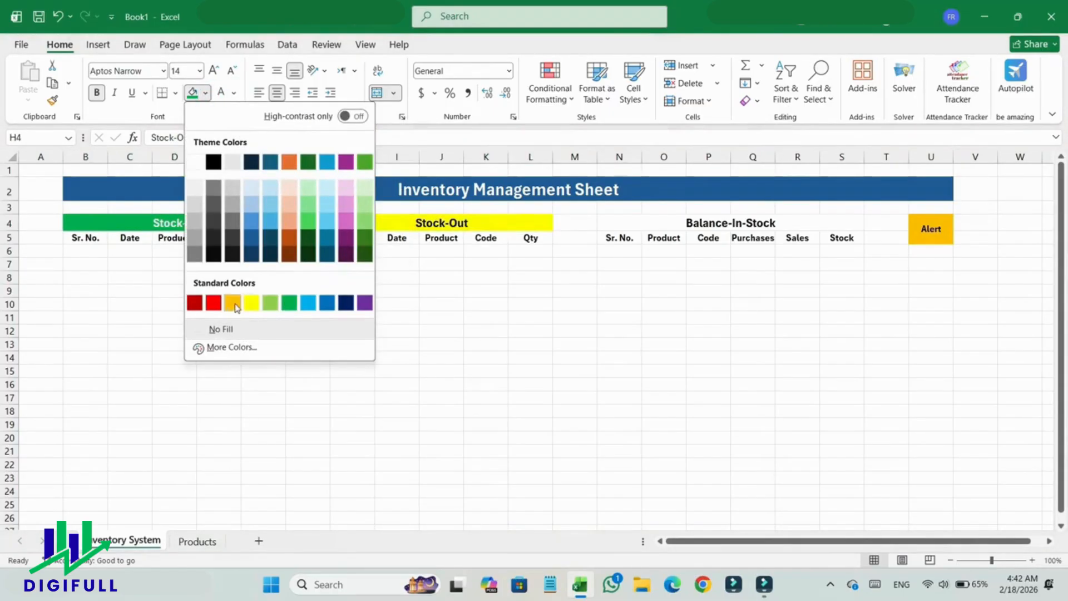
left_click(289, 163)
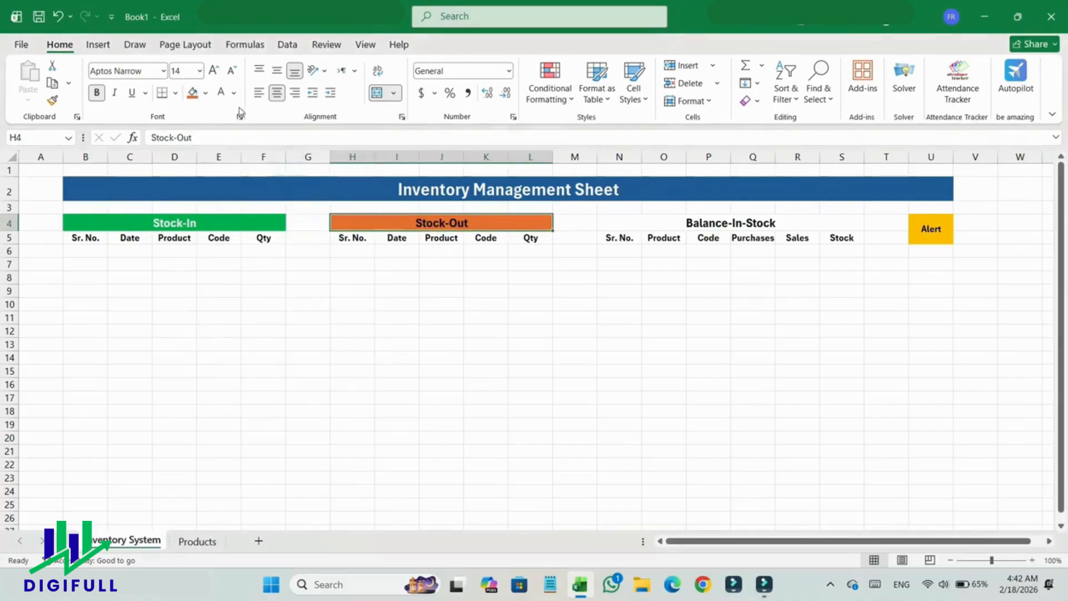
left_click(619, 222)
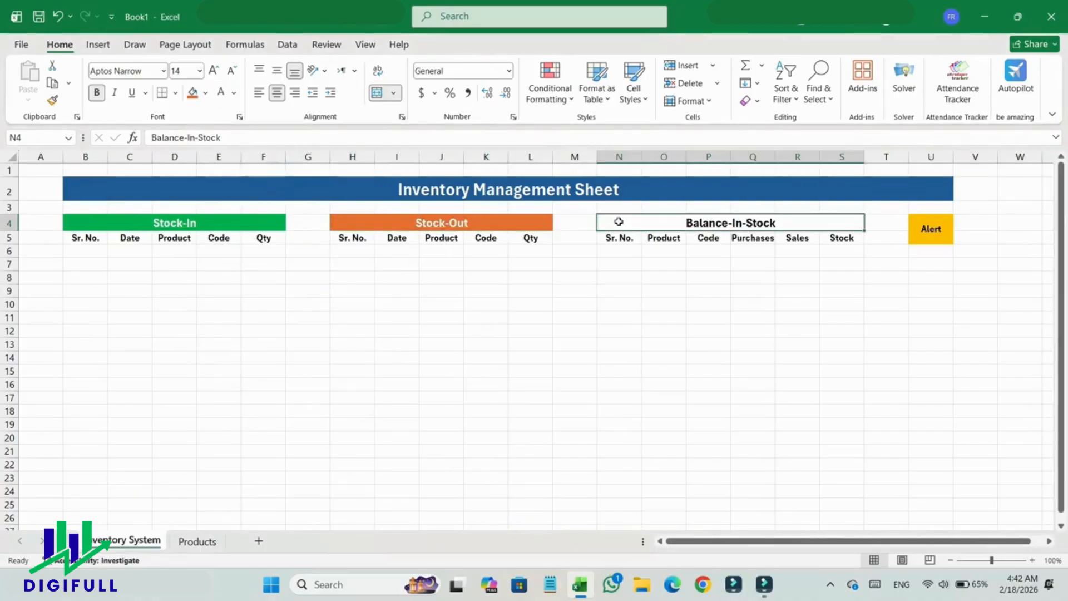
left_click(205, 93)
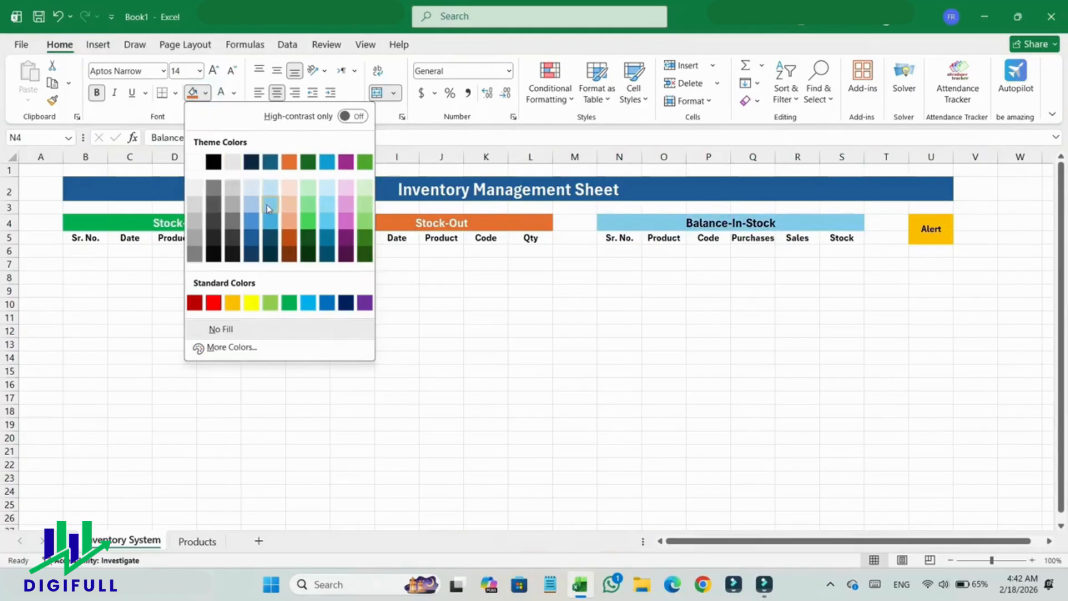
left_click(309, 304)
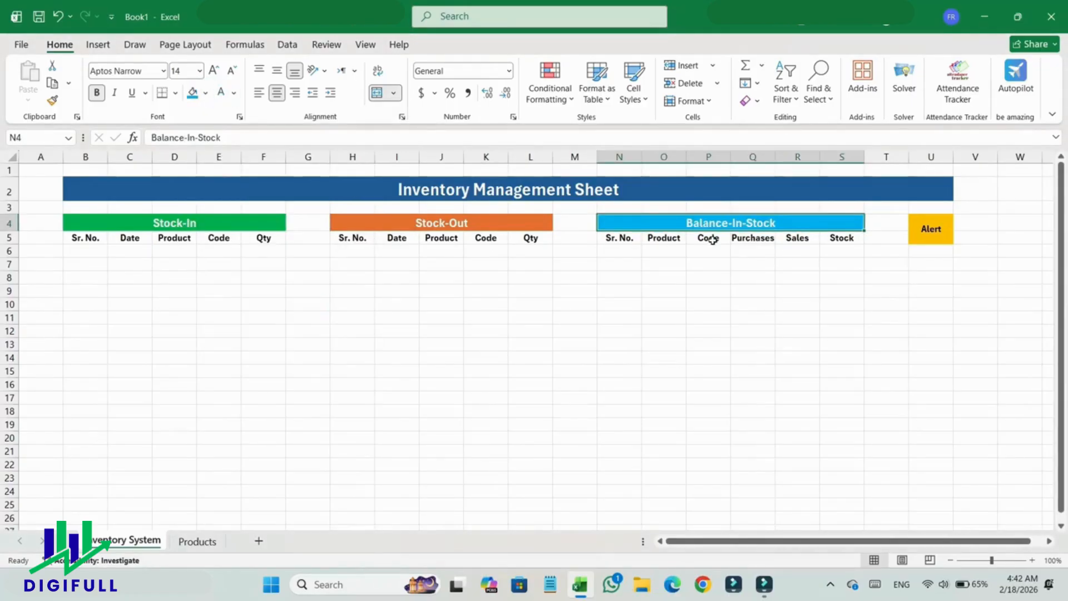
Fill the column headers B5:F5 light green, H5:L5 light orange and N5:S5 pale blue
left_click_drag(77, 239, 263, 238)
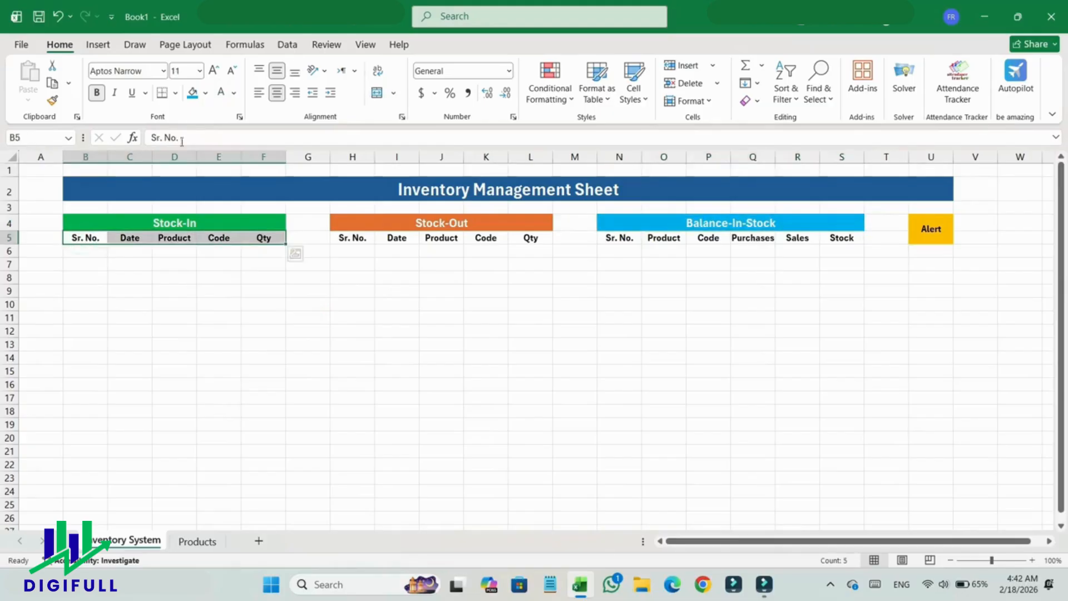
left_click(205, 93)
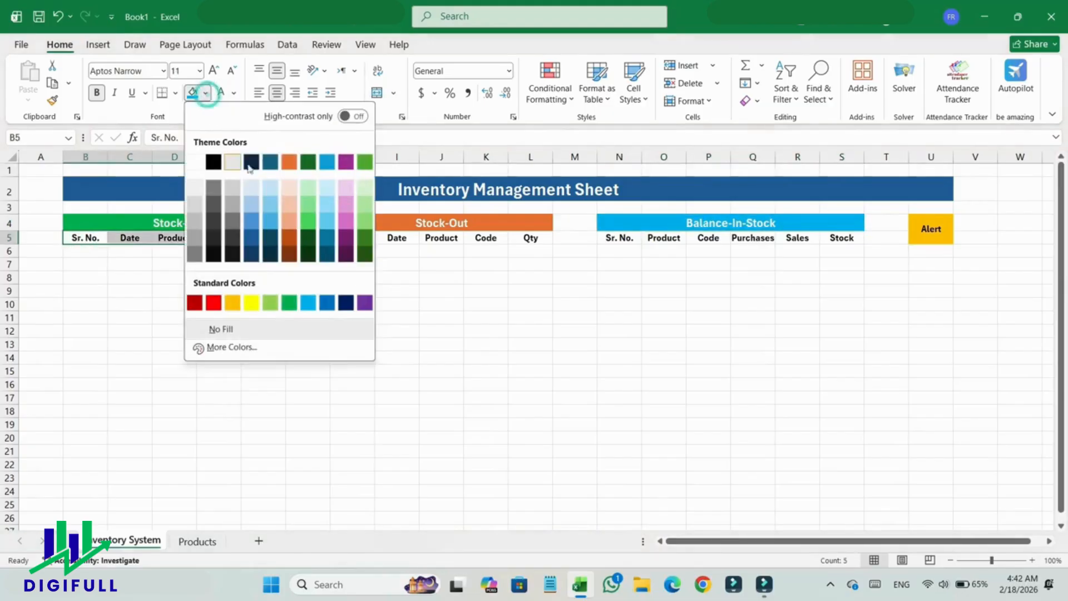
left_click(309, 201)
left_click_drag(341, 233, 527, 238)
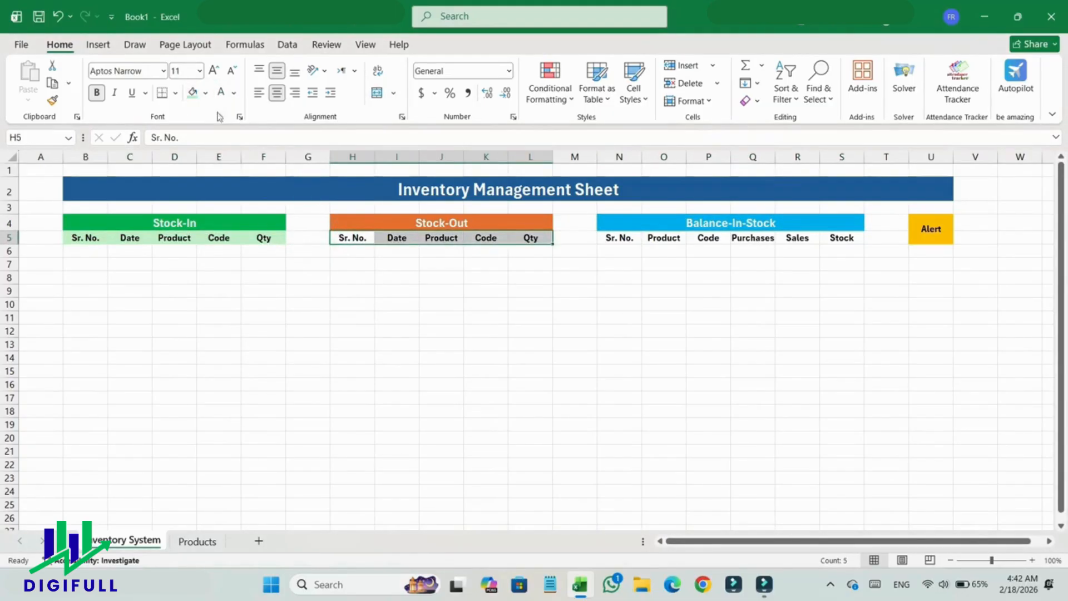
left_click(205, 93)
left_click(286, 187)
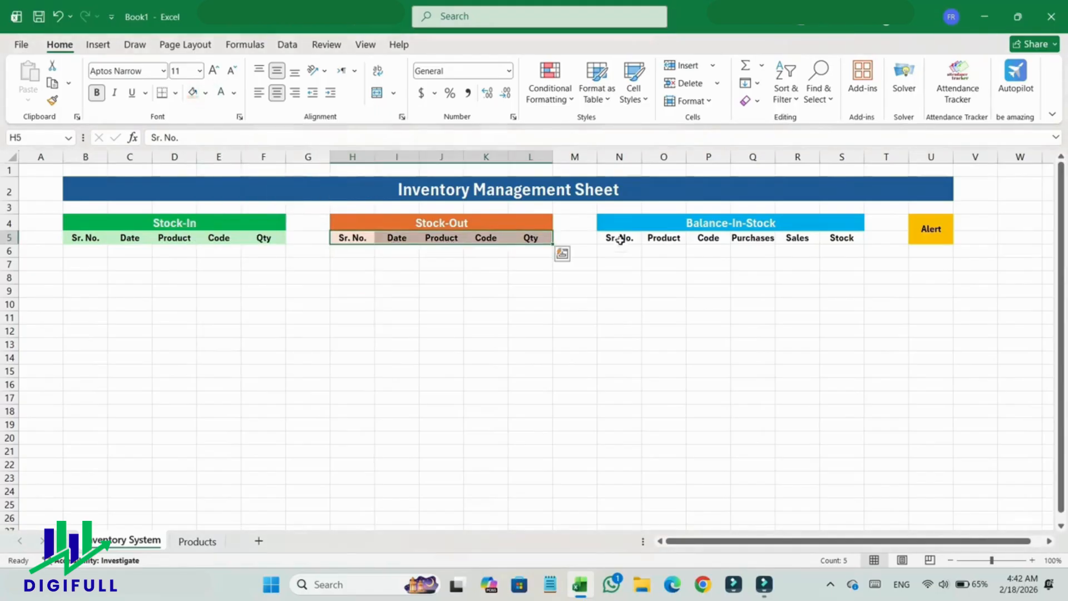
left_click_drag(619, 238, 843, 238)
left_click(205, 93)
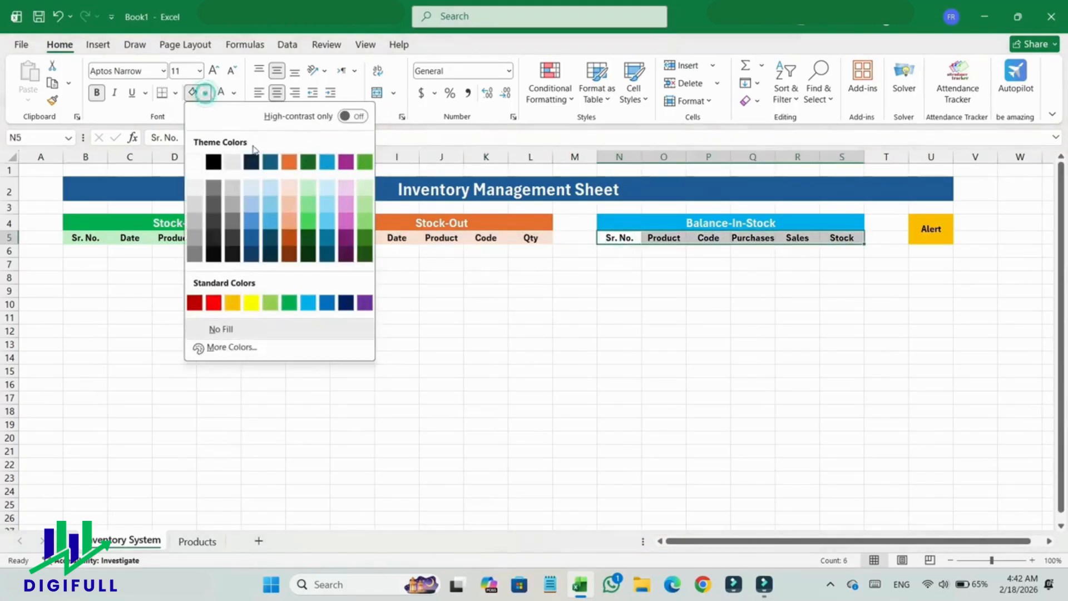
left_click(329, 187)
left_click(709, 291)
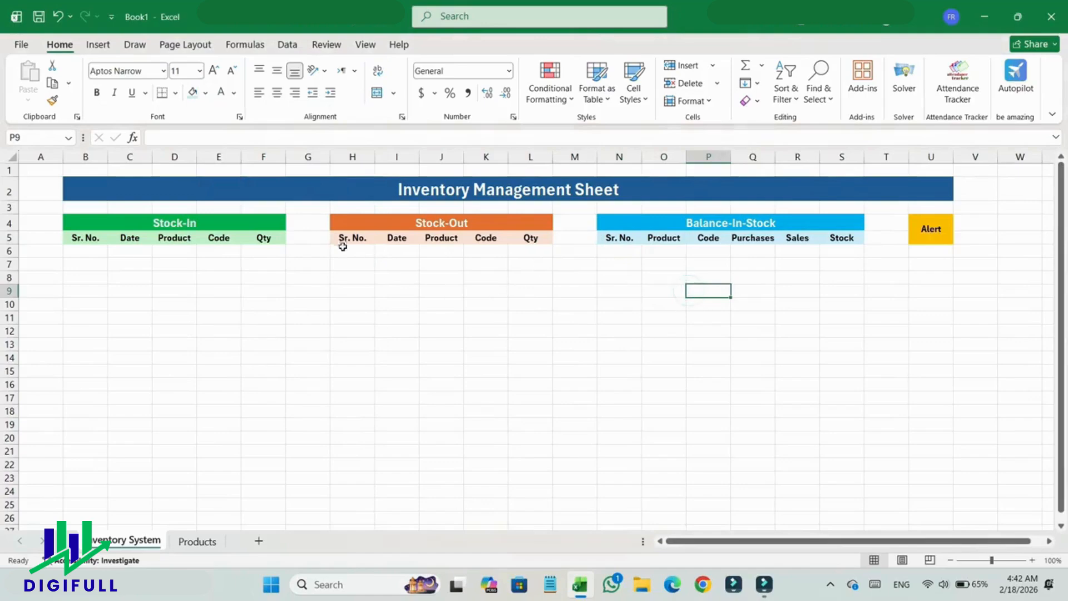
Number the Stock-In rows from 1 to 15 in B6:B20 and center the numbers
left_click(92, 250)
type("1")
key("Return")
type("2")
key("Return")
left_click_drag(101, 254, 117, 442)
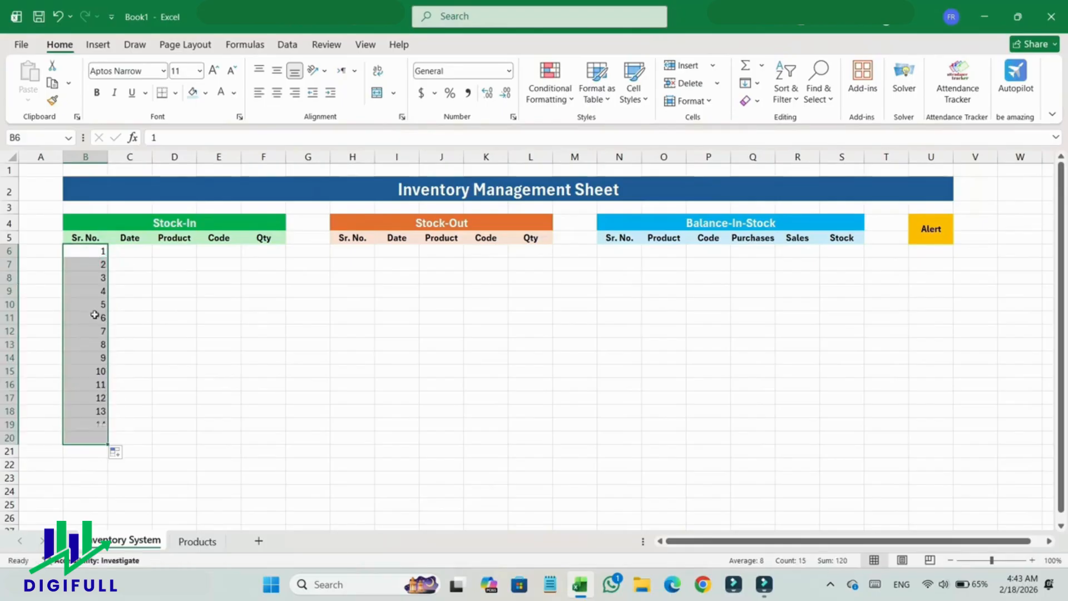
left_click(277, 93)
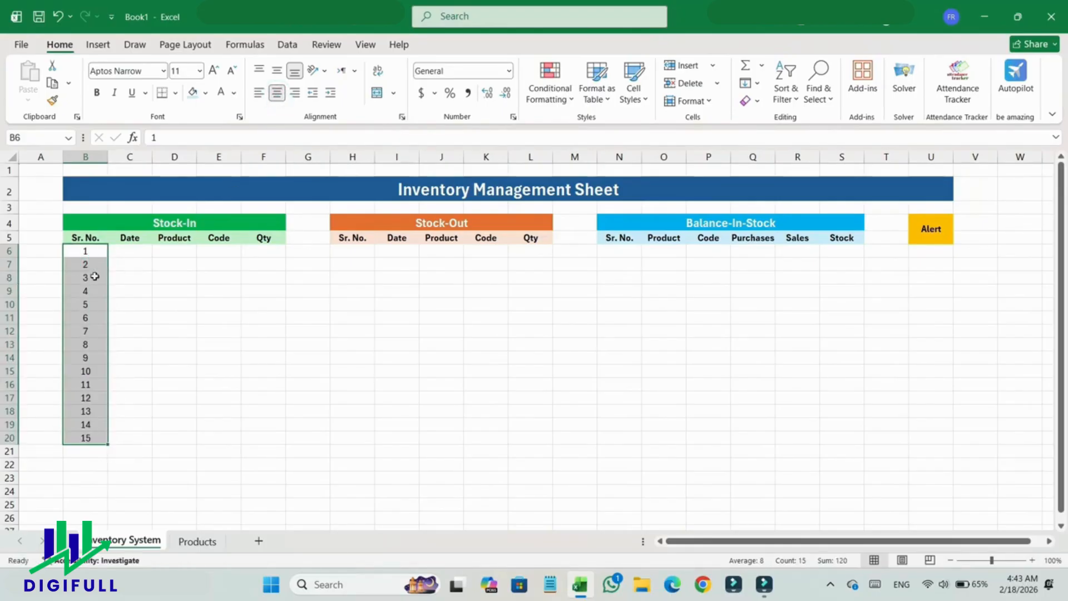
Copy the serial numbers 1 to 15 into the Sr. No. columns of Stock-Out and Balance-In-Stock, starting at H6 and N6
key("ctrl+c")
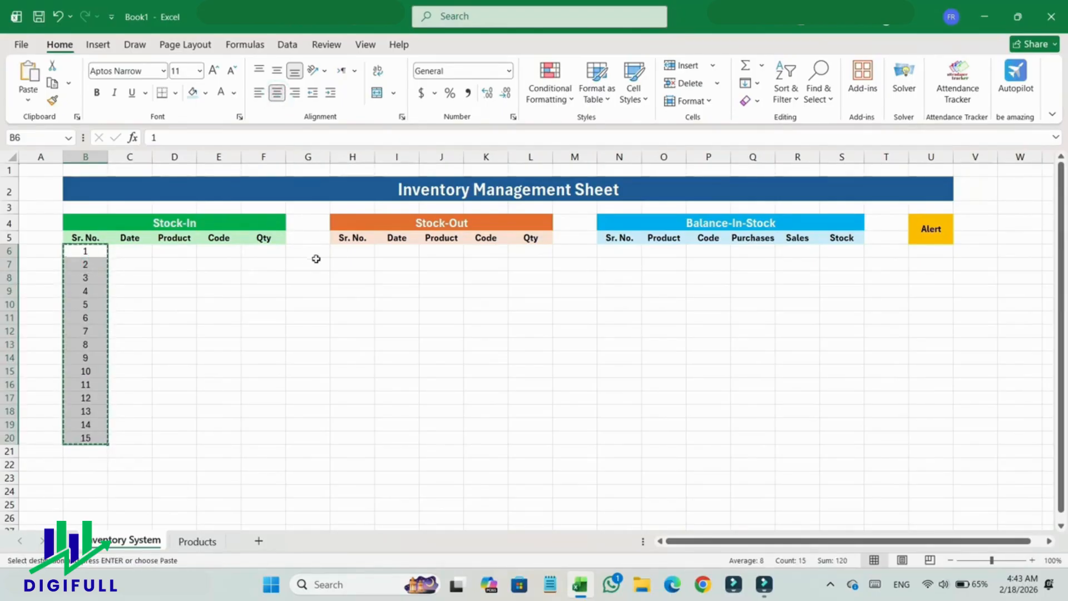
left_click(340, 250)
key("ctrl+v")
left_click(610, 252)
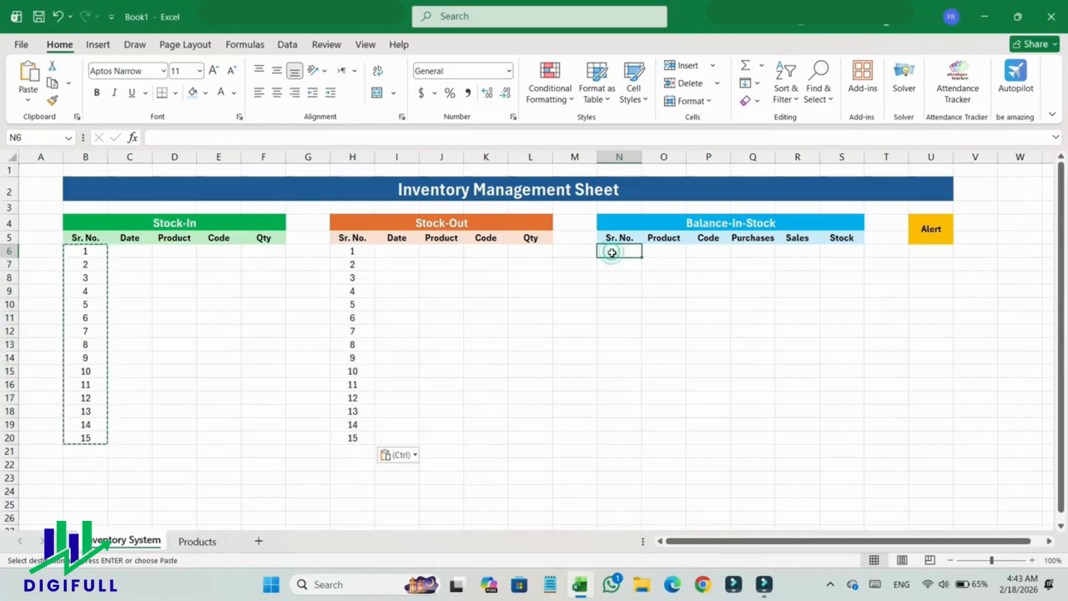
key("ctrl+v")
Apply green outline and inside borders to the Stock-In table, B4:F20
left_click_drag(103, 222, 115, 439)
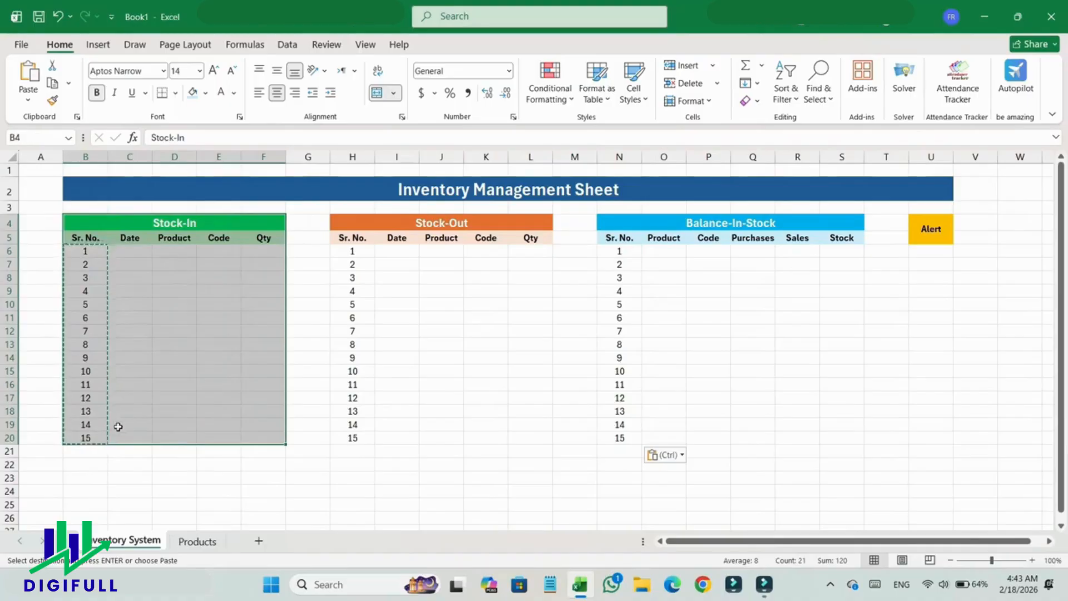
left_click(175, 93)
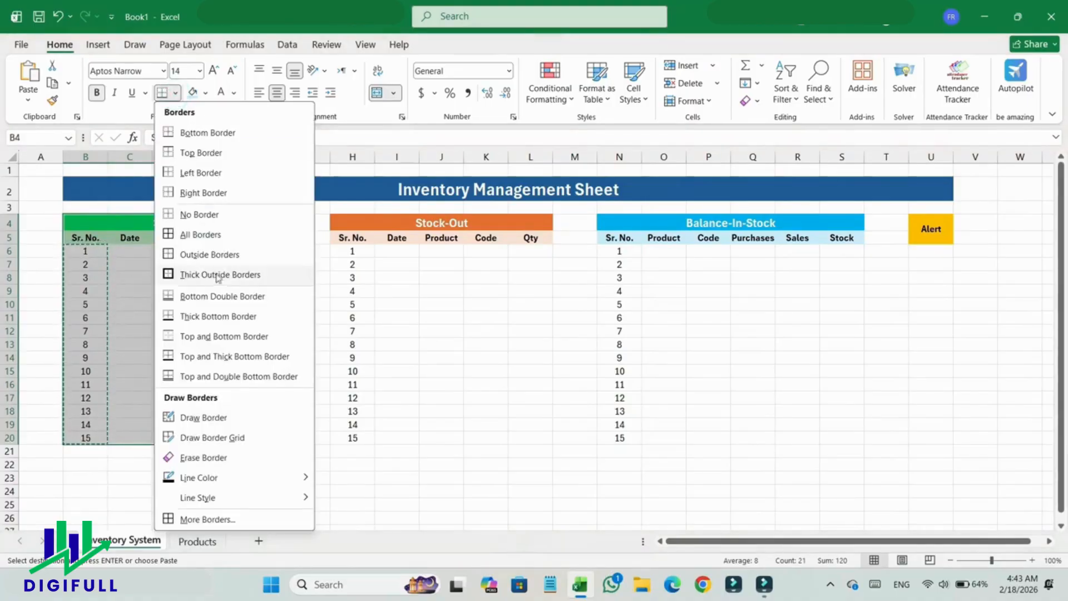
left_click(215, 518)
left_click(75, 263)
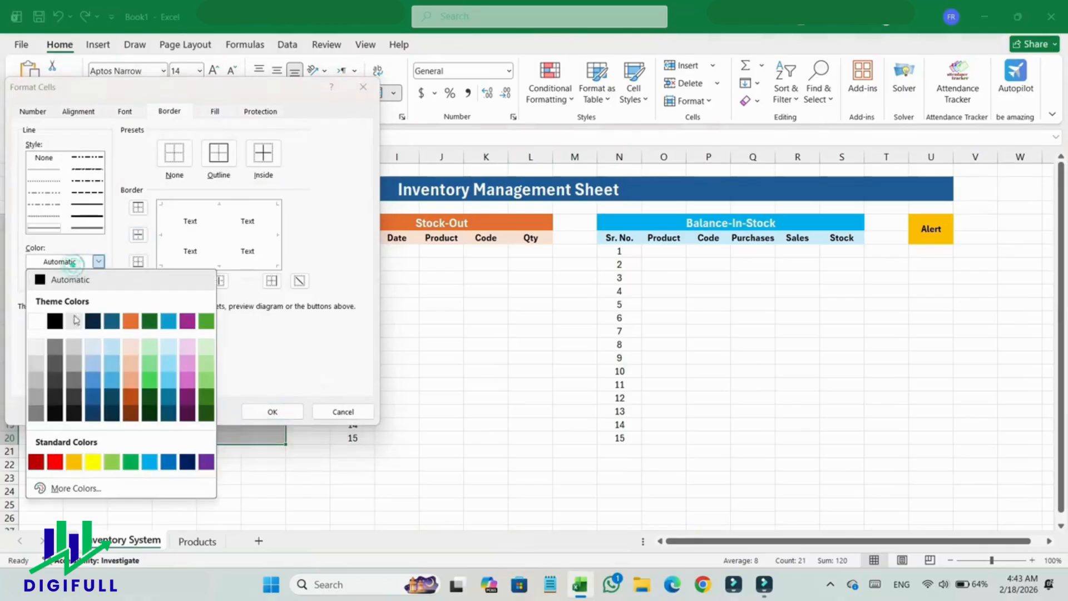
left_click(150, 378)
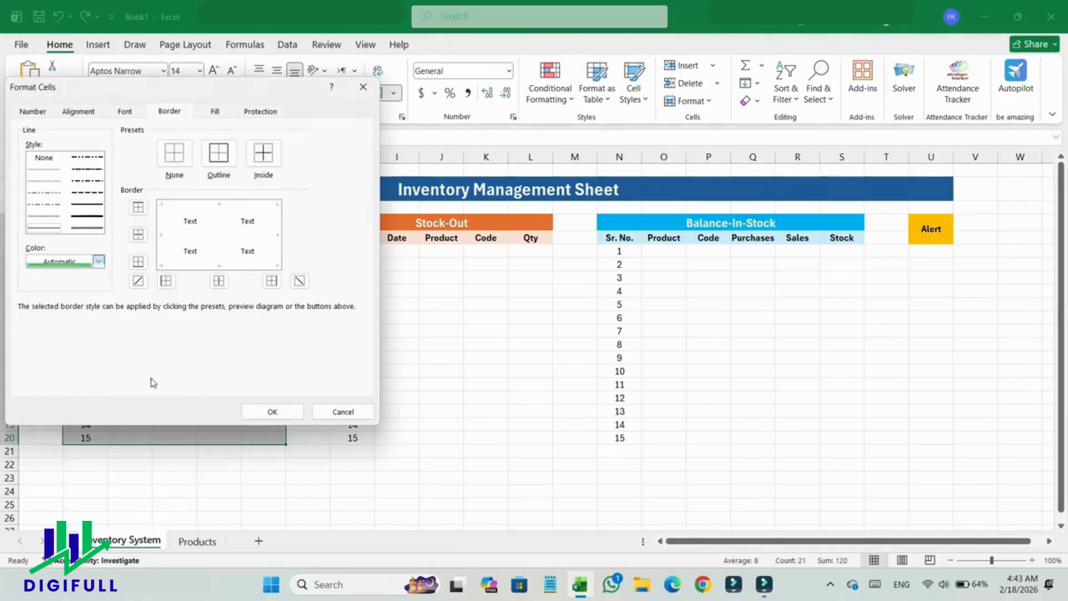
left_click(218, 153)
left_click(263, 153)
left_click(272, 411)
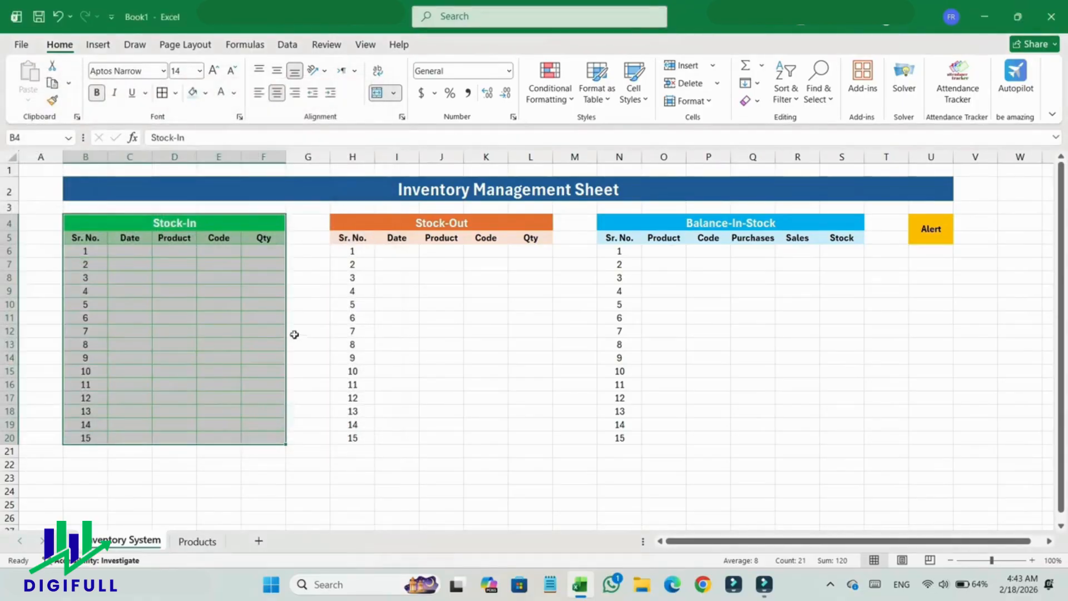
Apply light orange outline and inside borders to the Stock-Out table, H4:L20
left_click_drag(356, 224, 370, 437)
right_click(370, 437)
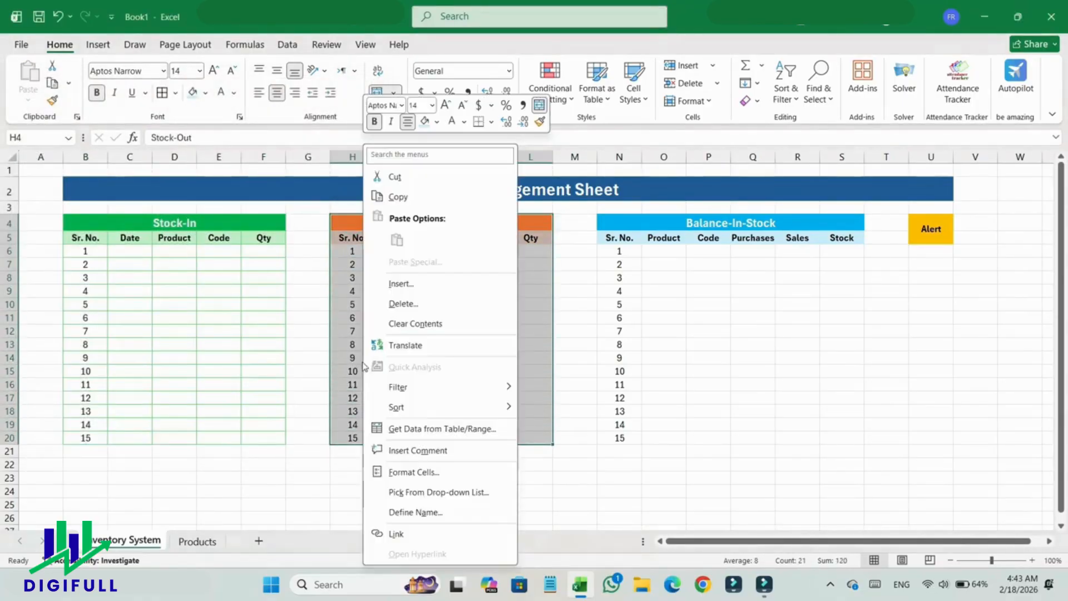
left_click(412, 472)
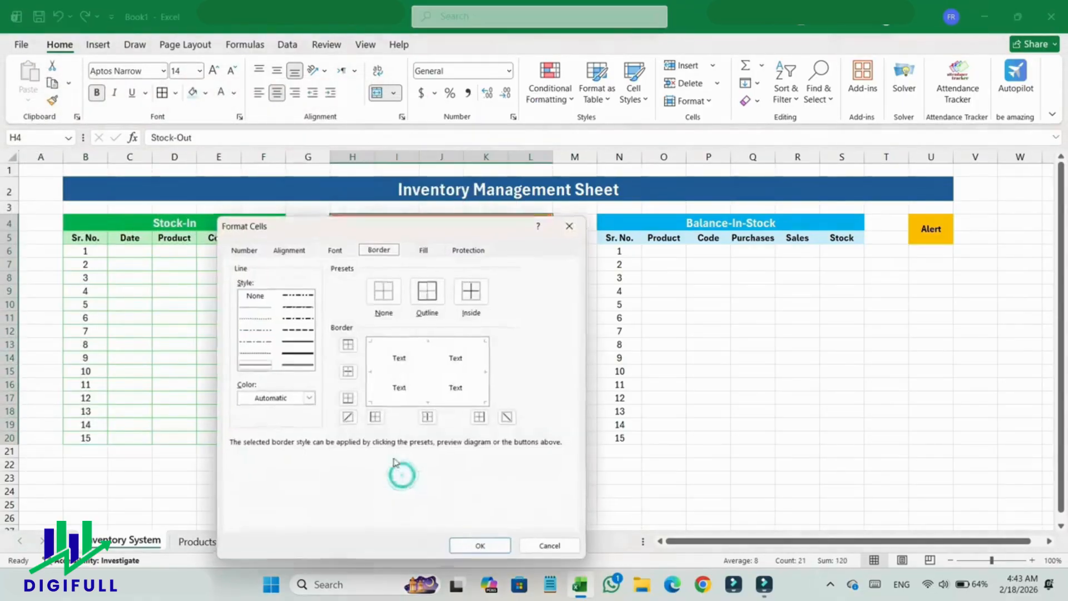
left_click(286, 399)
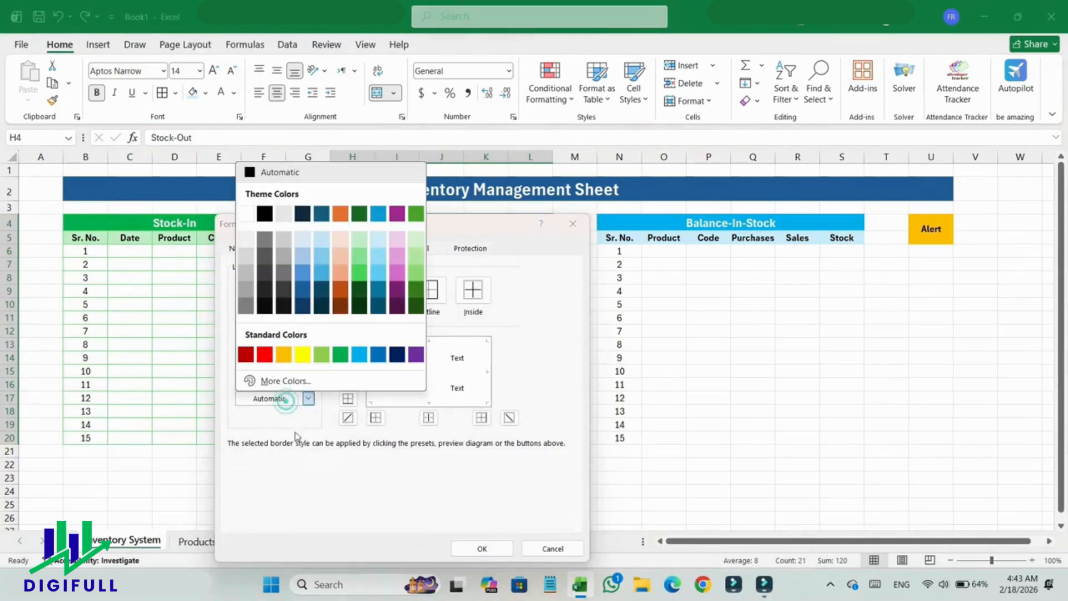
left_click(338, 272)
left_click(429, 289)
left_click(471, 288)
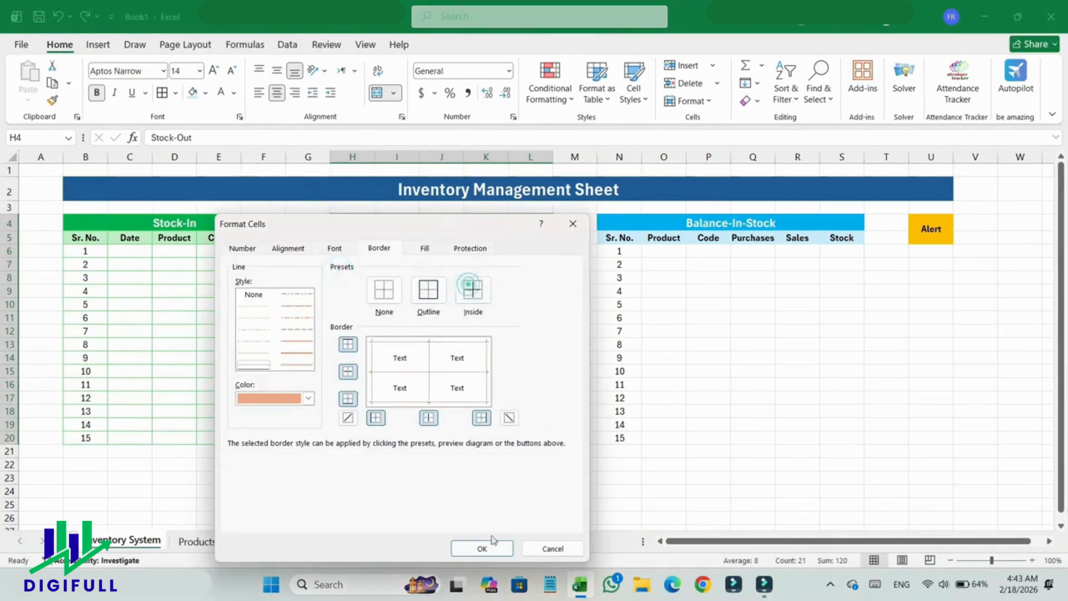
left_click(483, 547)
Apply light blue outline and inside borders to the Balance-In-Stock table, N4:S20
left_click_drag(648, 225, 659, 437)
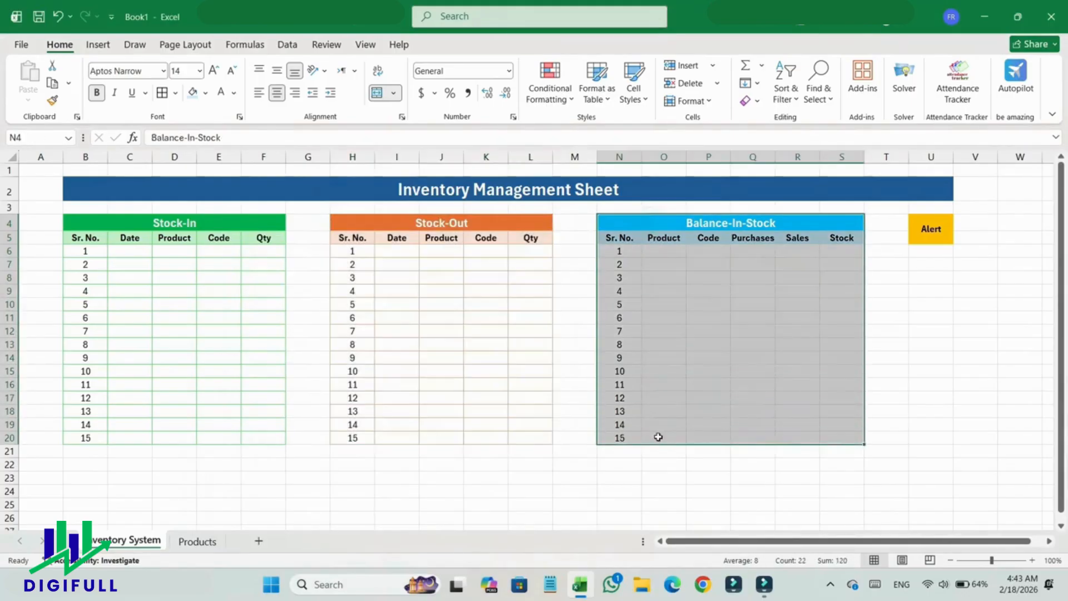
right_click(658, 437)
left_click(691, 344)
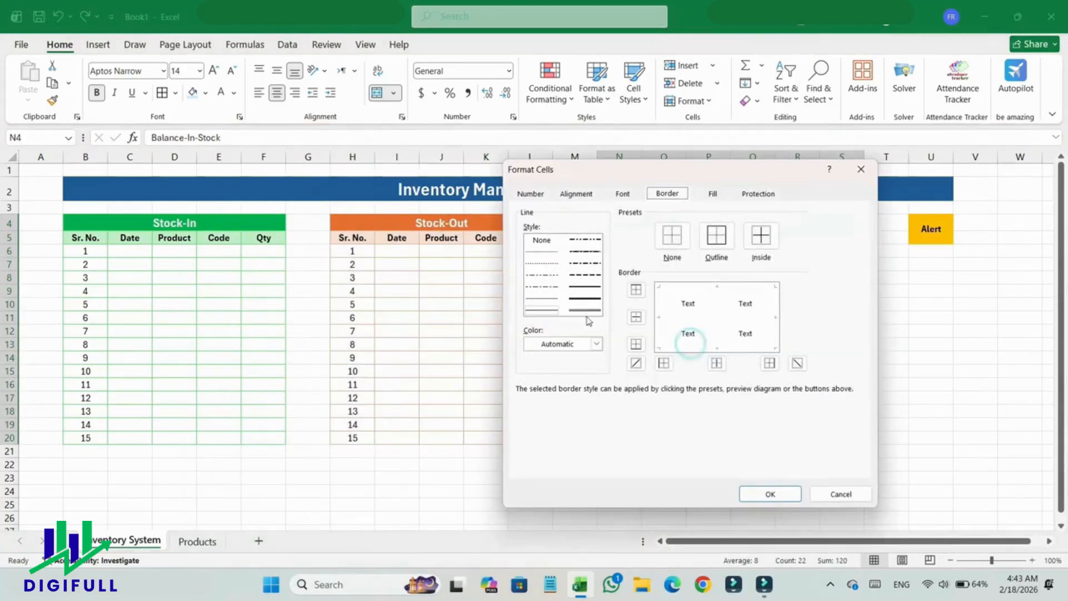
left_click(597, 344)
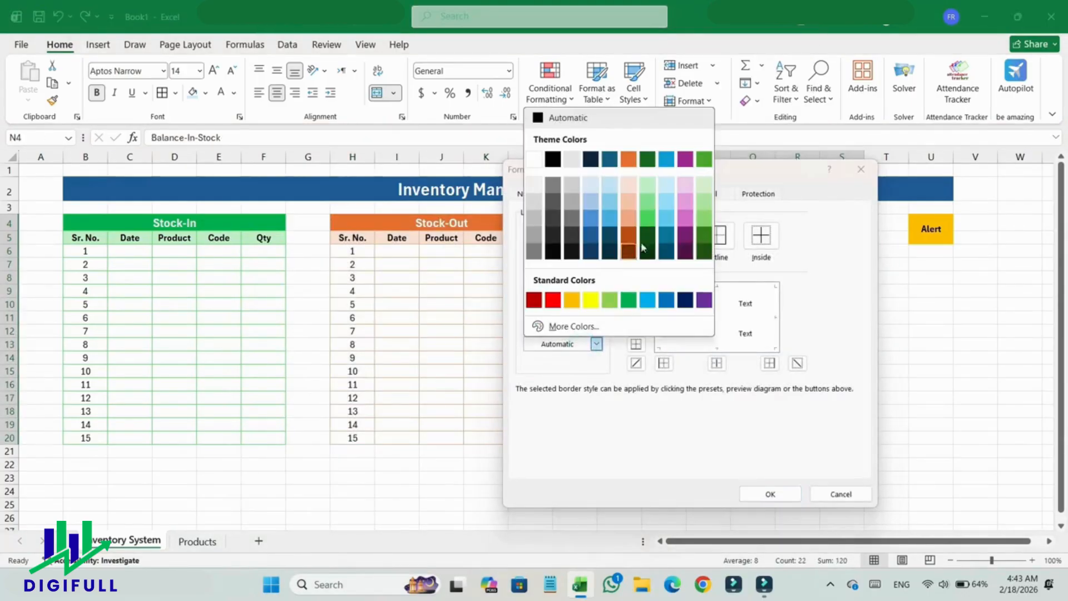
left_click(669, 217)
left_click(761, 235)
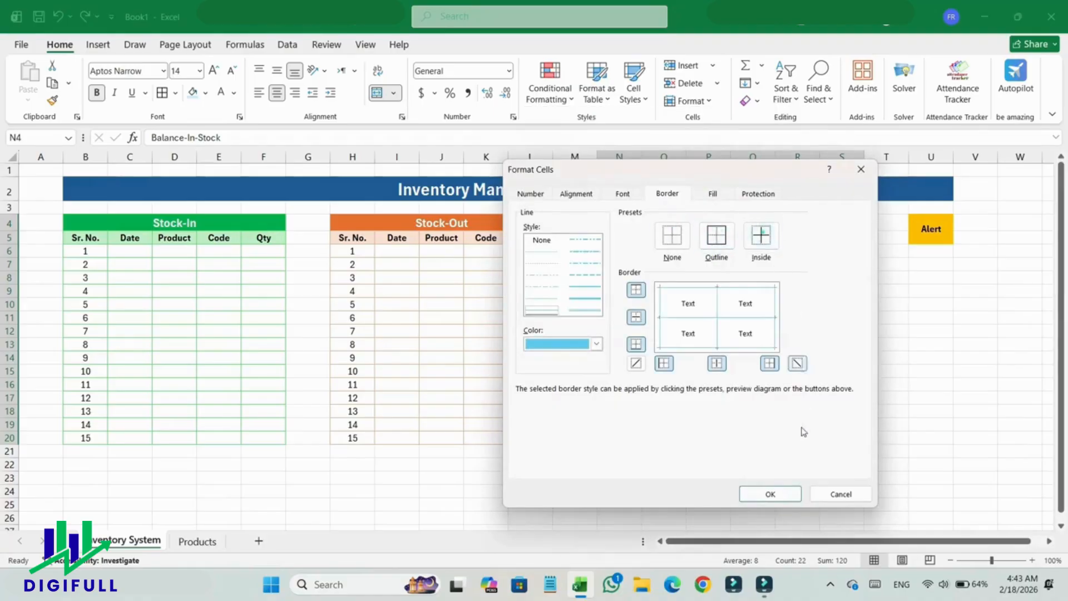
left_click(771, 494)
Apply gold outline and inside borders to the Alert column, U4:U20
left_click_drag(927, 230, 930, 428)
right_click(932, 418)
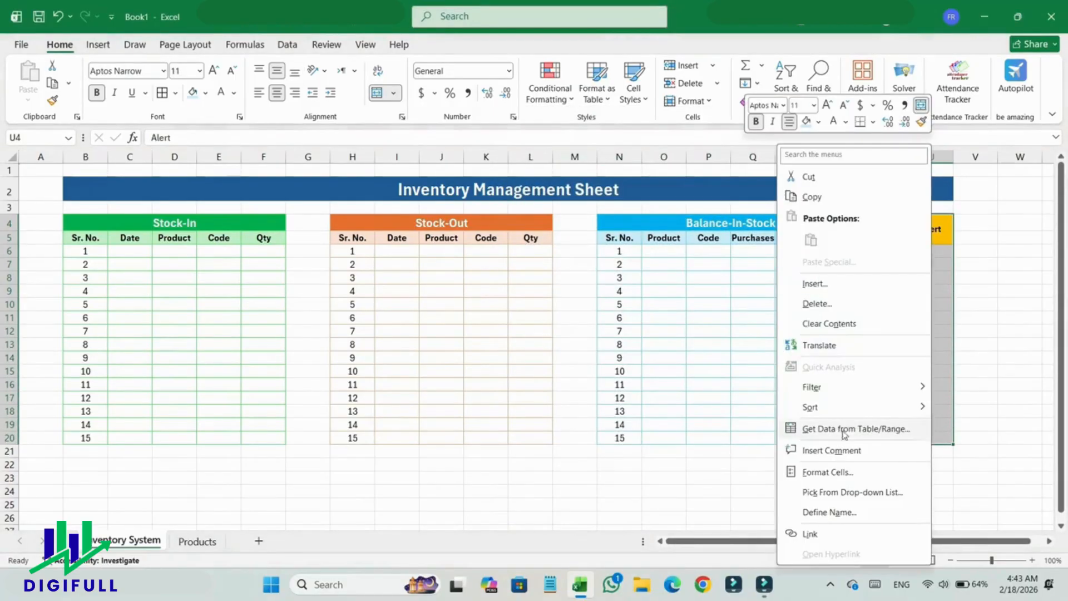
left_click(832, 472)
left_click(733, 398)
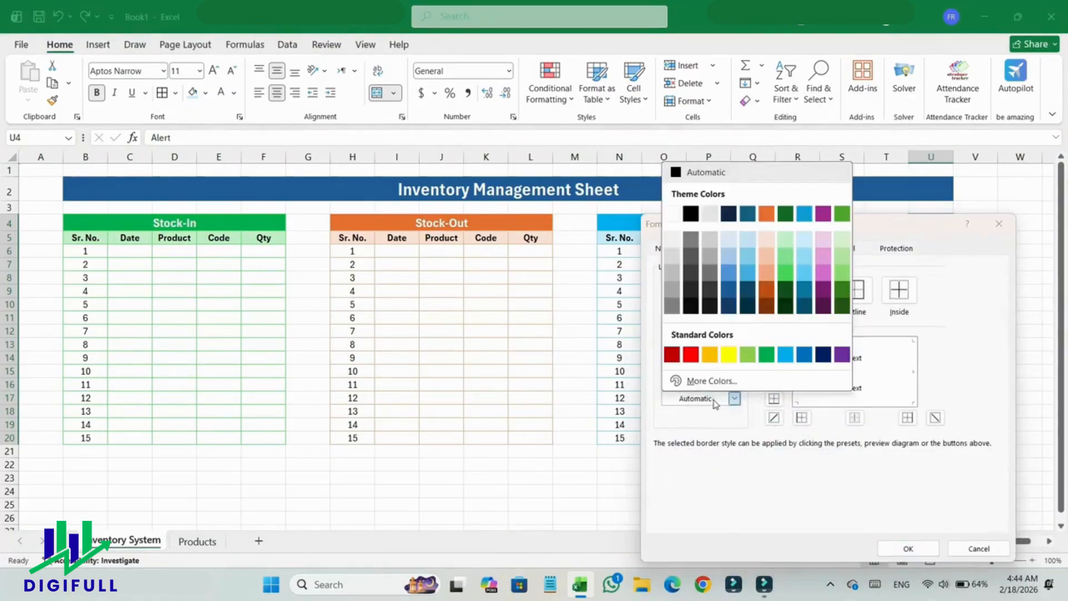
left_click(710, 352)
left_click(855, 290)
left_click(900, 289)
left_click(908, 548)
left_click(784, 341)
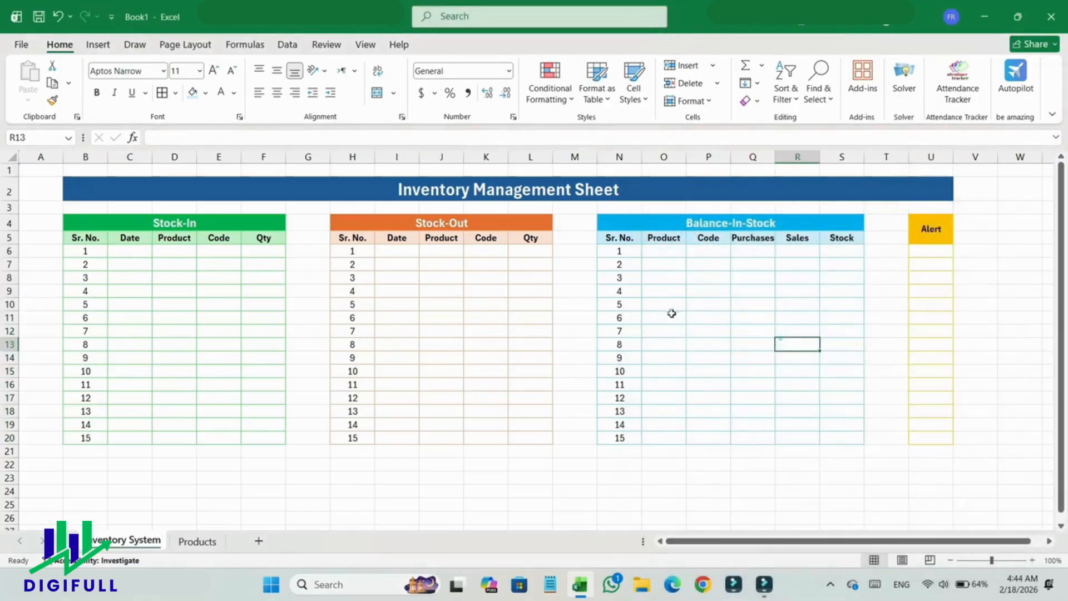
Narrow the spacer columns G, M and T between the tables and widen the Alert column U
left_click_drag(327, 163, 298, 168)
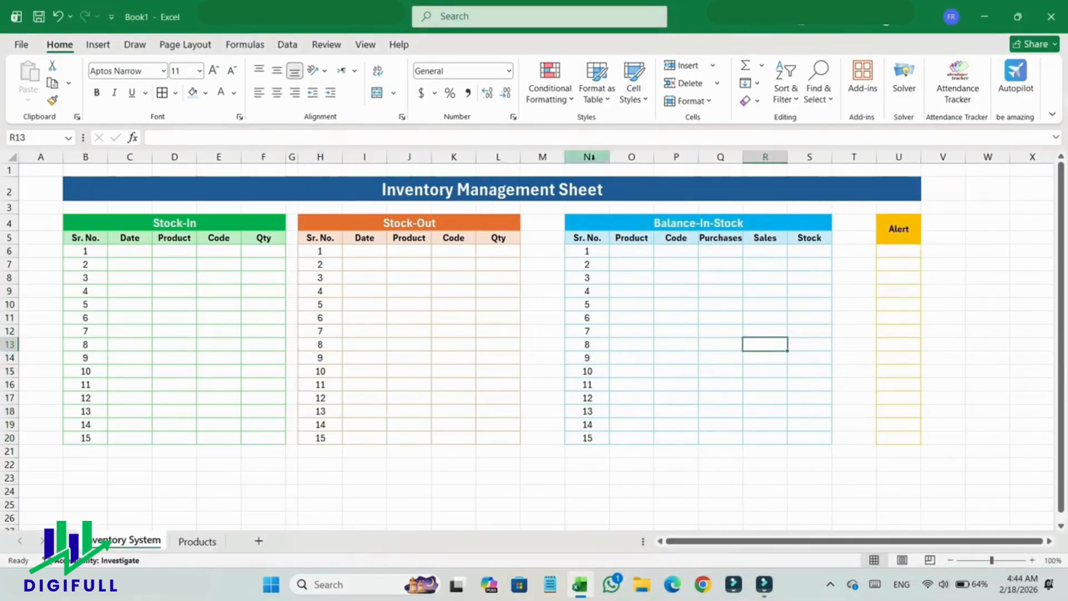
left_click_drag(565, 157, 529, 159)
left_click_drag(845, 158, 889, 160)
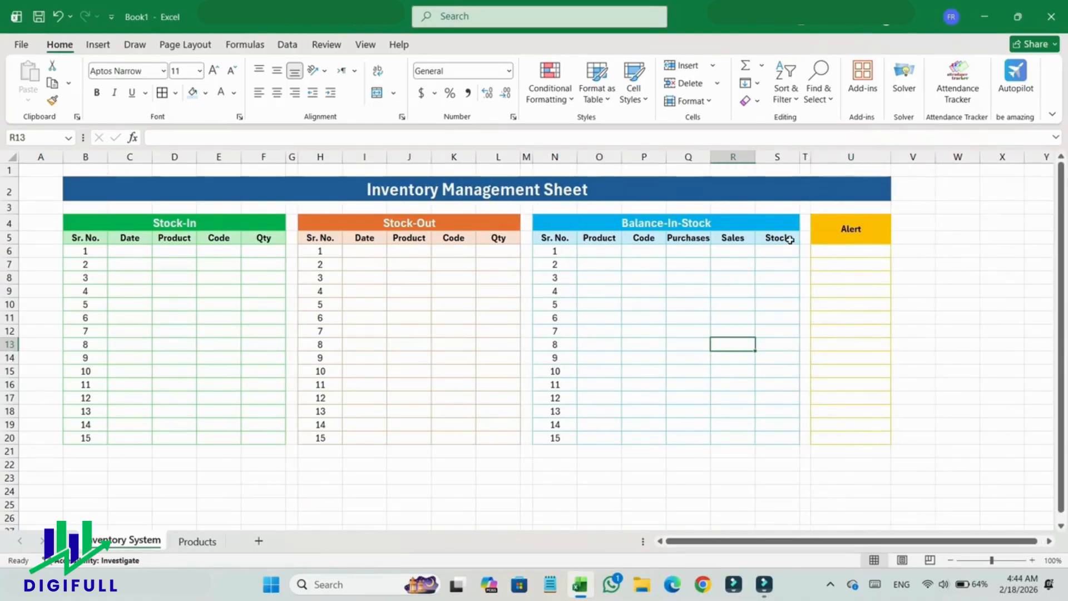
Widen the Product columns D, J and O and the Purchases and Sales columns Q and R
left_click_drag(198, 156, 217, 156)
left_click(430, 156)
left_click_drag(452, 157, 472, 157)
left_click(639, 157)
left_click_drag(663, 156, 679, 158)
left_click_drag(745, 157, 776, 160)
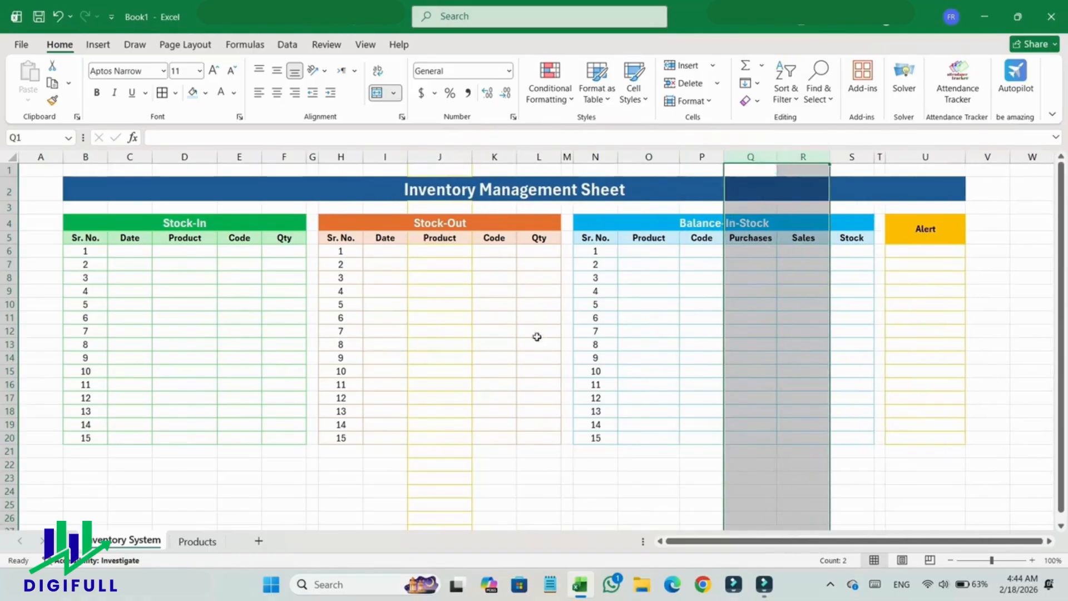
left_click(519, 316)
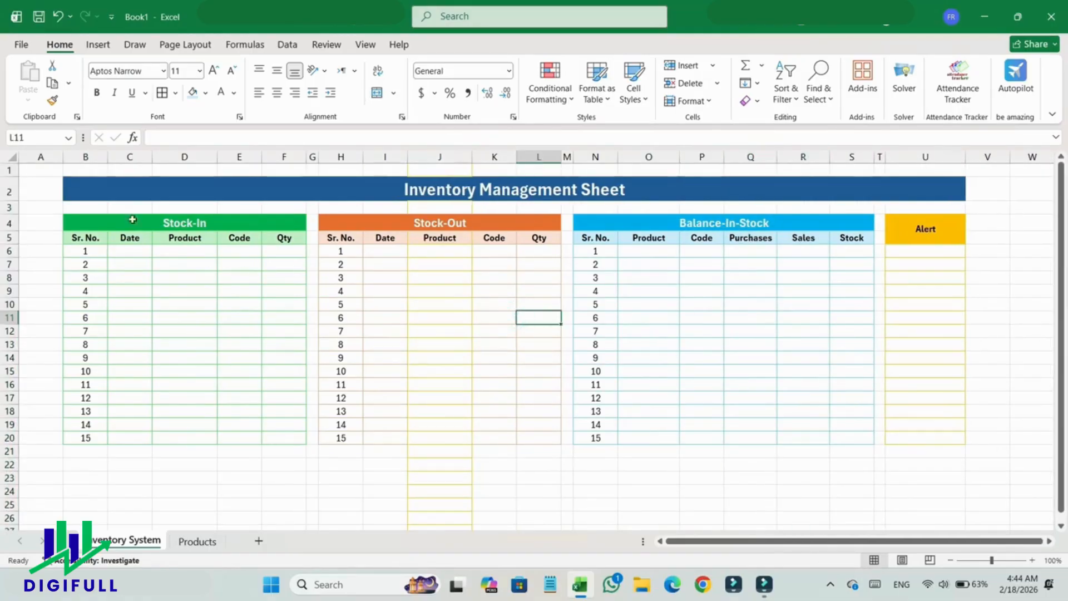
Widen the Date columns C and I of the Stock-In and Stock-Out tables
left_click(129, 157)
left_click(385, 157, "ctrl")
left_click_drag(408, 157, 419, 157)
left_click(353, 277)
Increase the height of rows 6 to 20 uniformly
left_click_drag(9, 251, 39, 440)
left_click_drag(12, 255, 12, 258)
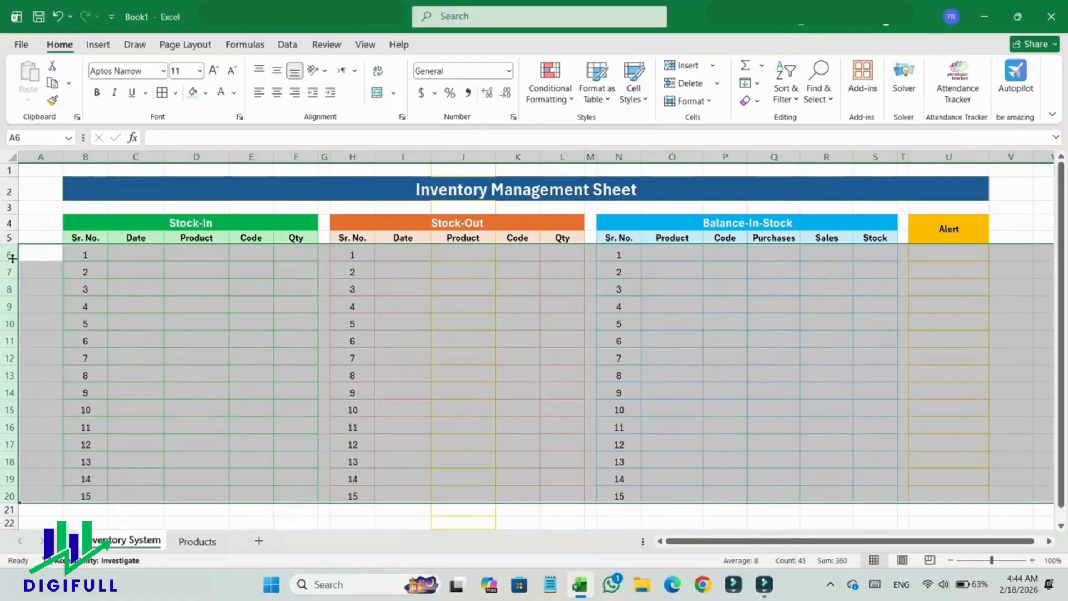
left_click(383, 519)
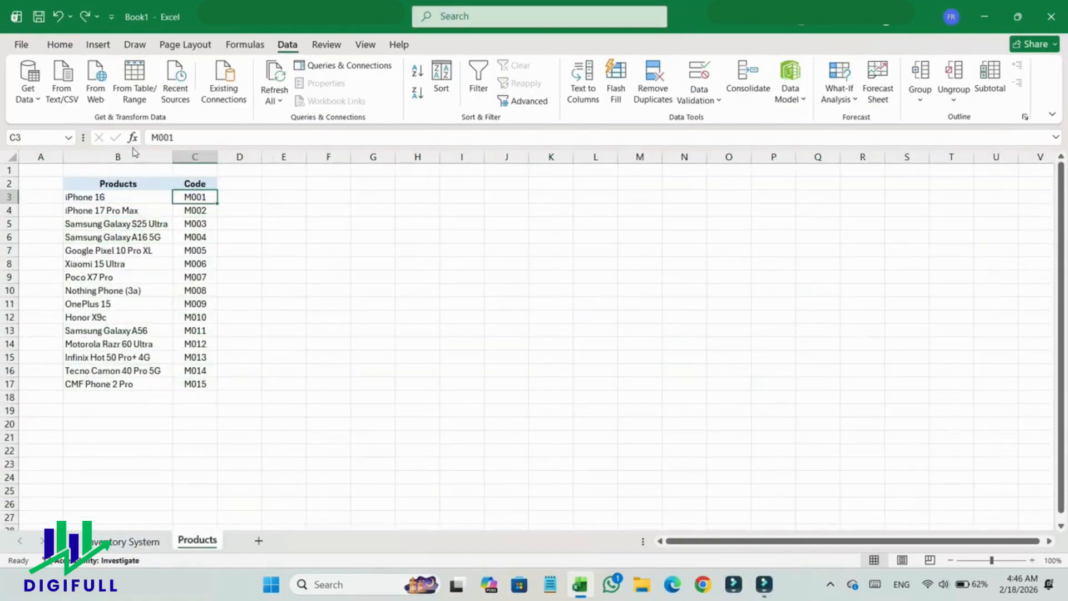
Copy the product names and codes B3:C17 from the Products sheet into the Balance-In-Stock table starting at O6
left_click(129, 197)
left_click_drag(129, 197, 191, 384)
right_click(154, 334)
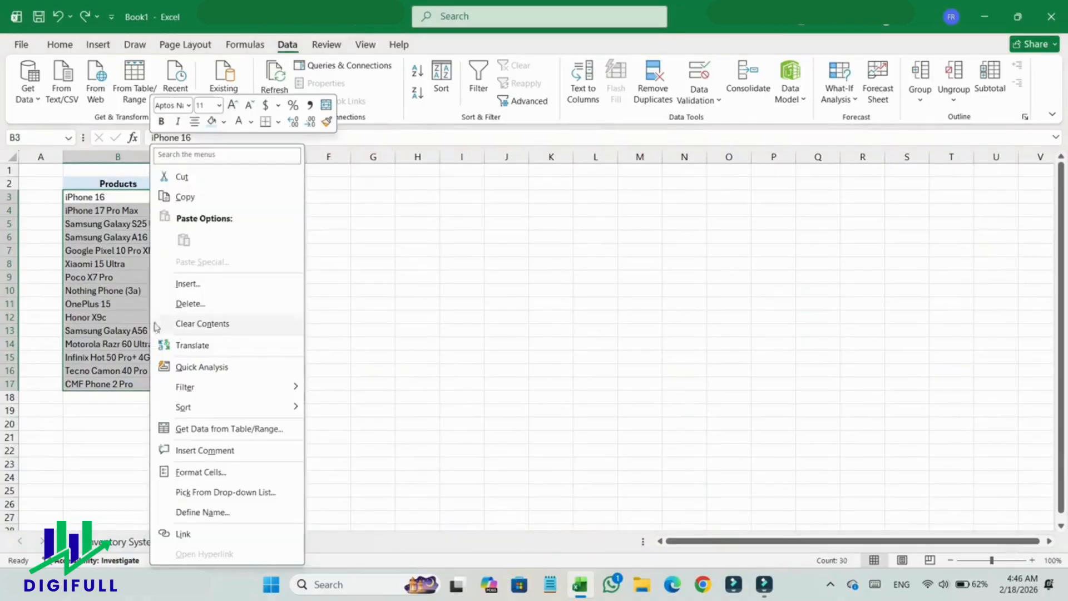
left_click(186, 197)
left_click(127, 541)
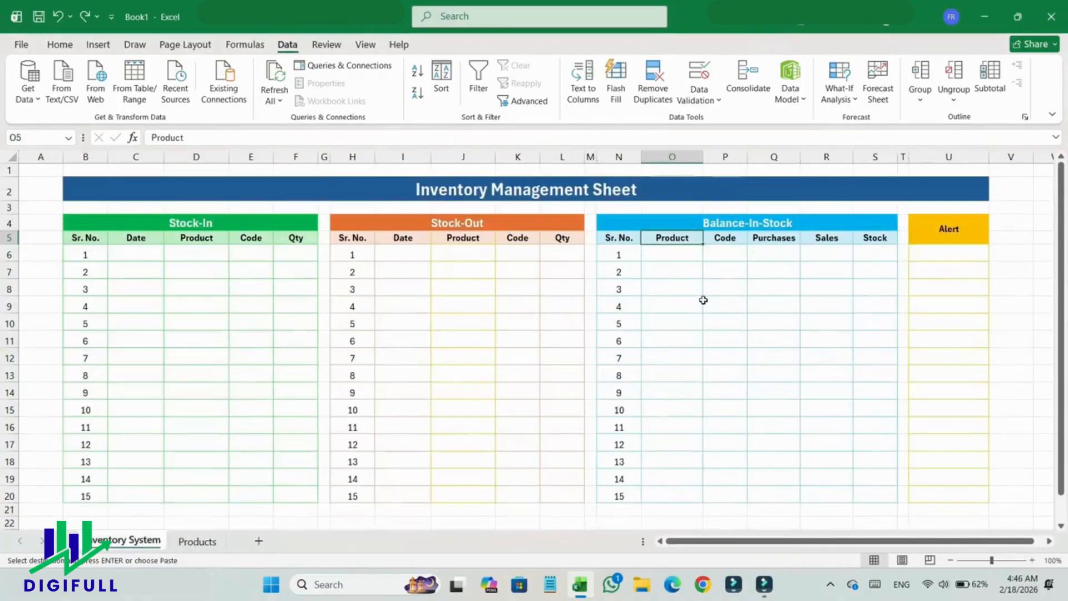
right_click(675, 255)
left_click(729, 260)
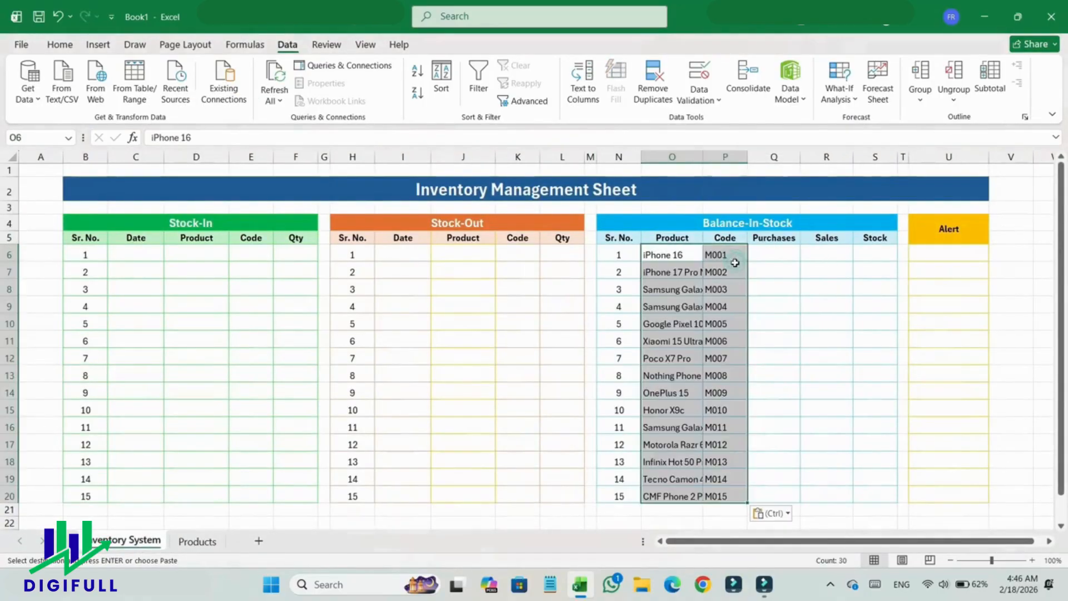
left_click(684, 324)
Autofit column O to its product names and set the width of Product columns D and J to 21.11
double_click(703, 157)
left_click(464, 157)
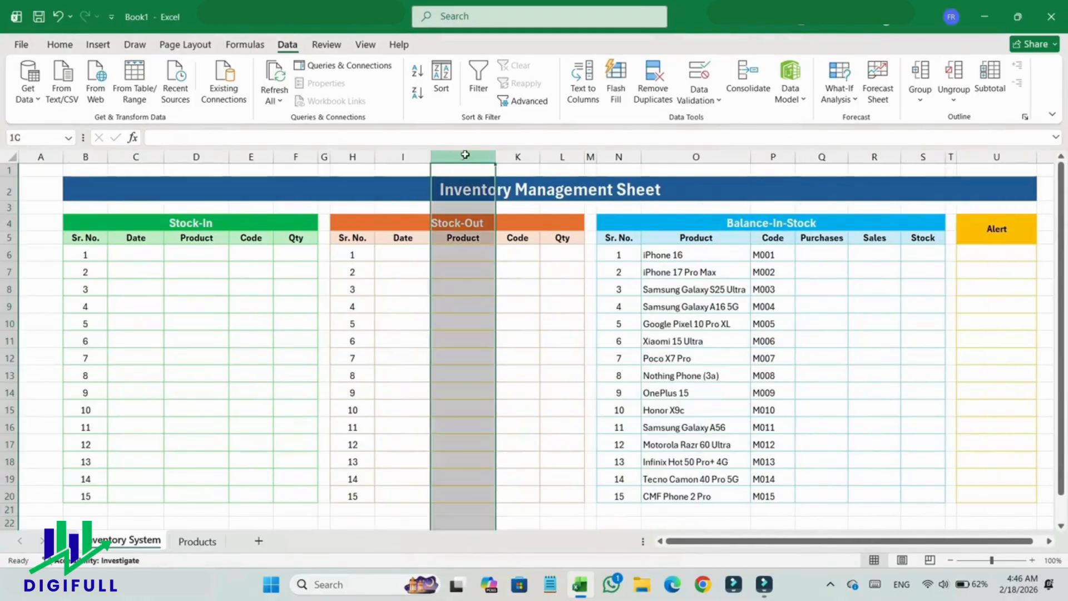
left_click(181, 157, "ctrl")
right_click(188, 159)
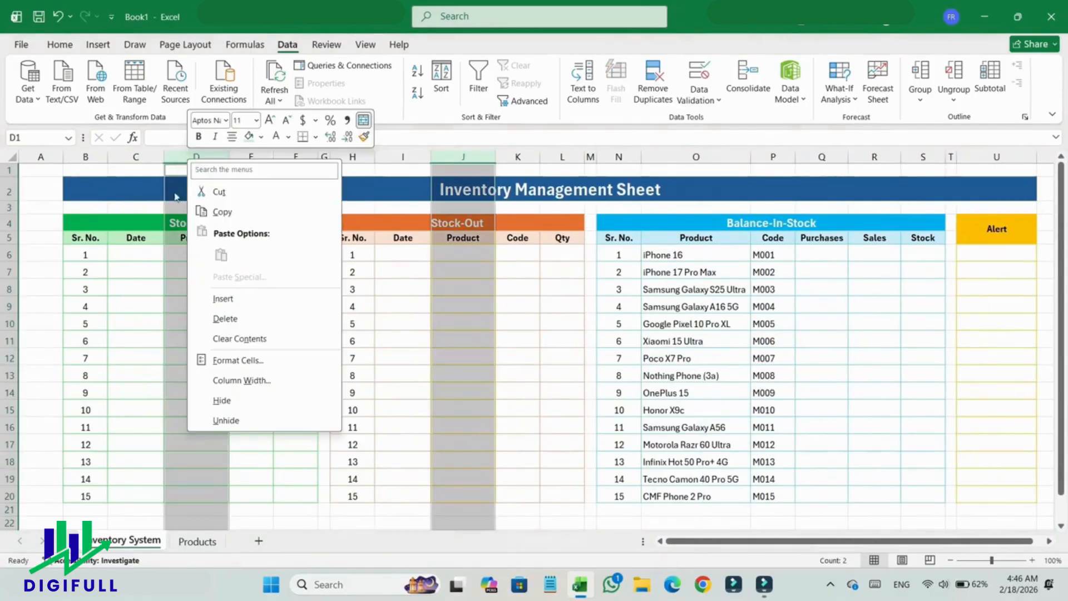
left_click(239, 381)
type("21")
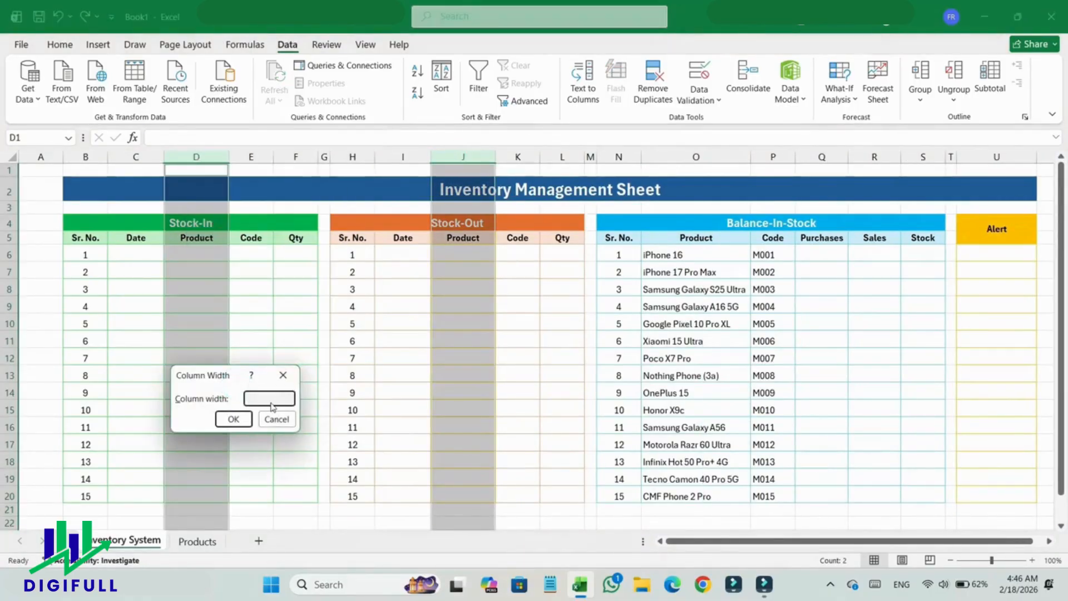
left_click(233, 419)
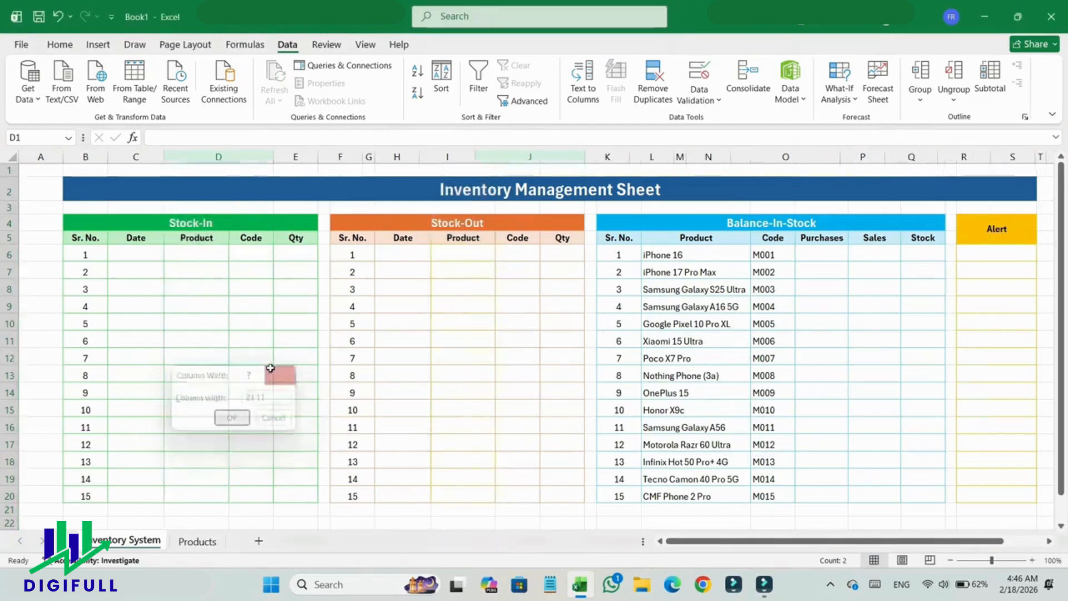
left_click(676, 375)
Narrow column A, the Date columns C and I, and the Purchases and Sales columns Q and R
left_click_drag(63, 158, 23, 157)
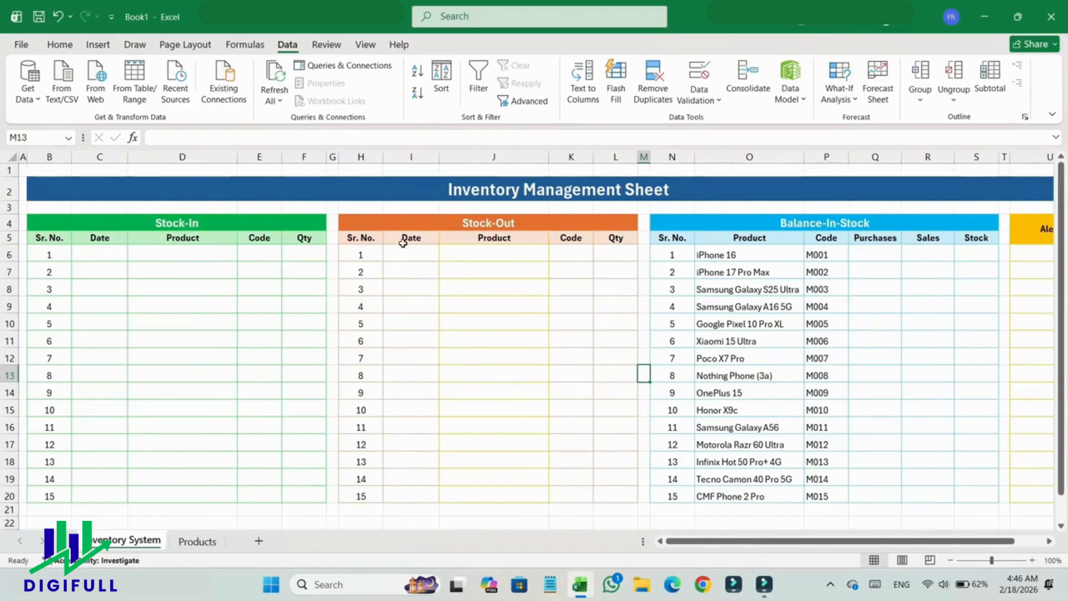
left_click_drag(127, 158, 121, 157)
left_click_drag(434, 157, 428, 158)
left_click_drag(860, 157, 909, 157)
Narrow the Sr. No. columns B, H and N in all three tables
left_click_drag(683, 157, 671, 158)
left_click_drag(377, 158, 365, 157)
left_click_drag(71, 157, 60, 158)
left_click(987, 256)
Add List data validation to the Stock-In Product cells D6:D20, using the products in O6:O20 as source
left_click(131, 256)
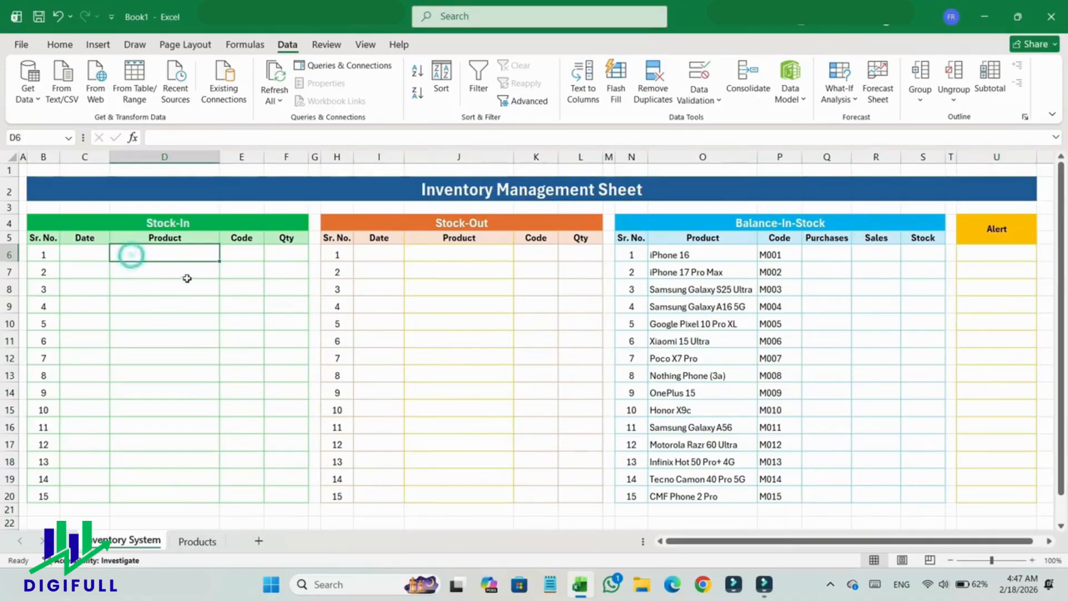
left_click_drag(178, 251, 183, 488)
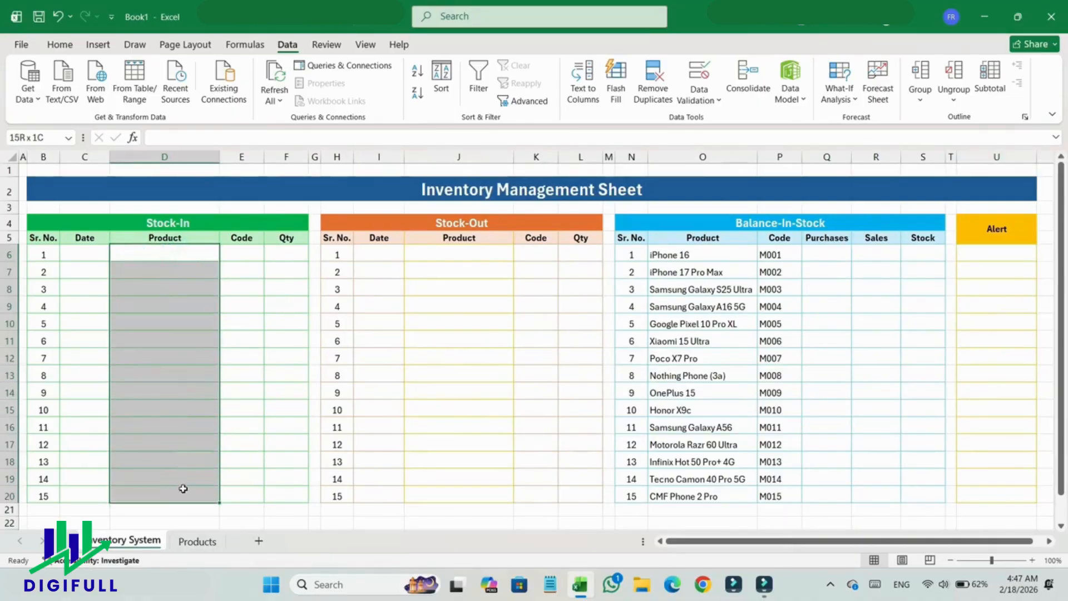
left_click(697, 78)
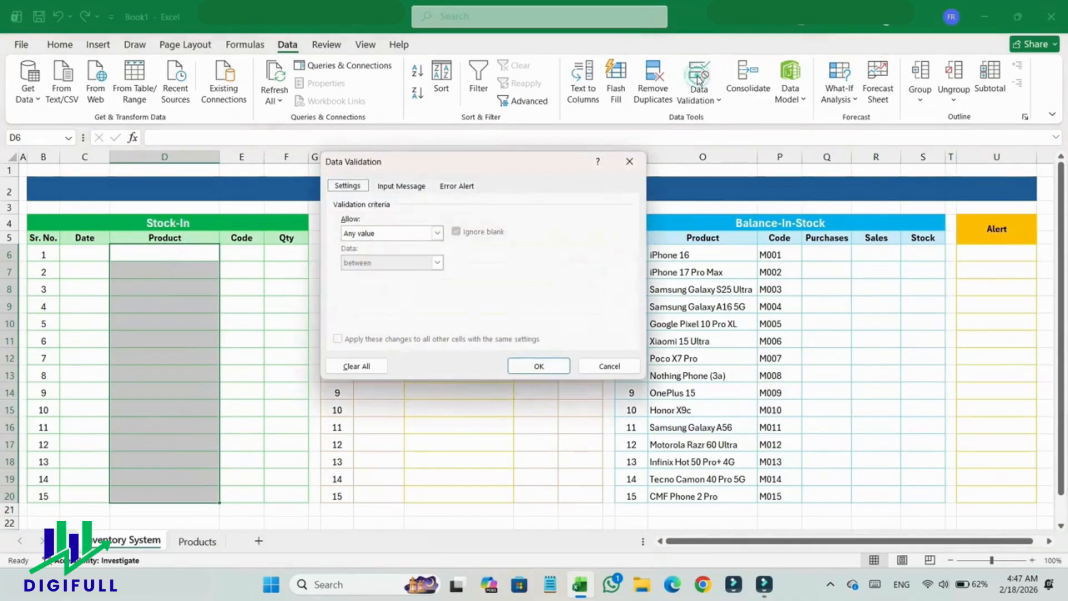
left_click(388, 234)
left_click(350, 274)
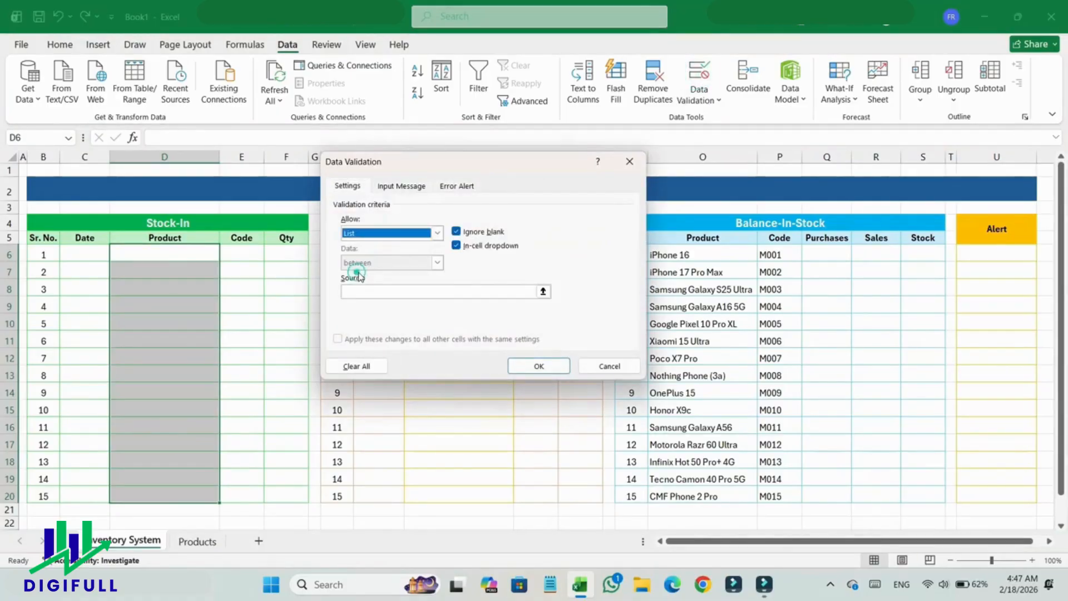
left_click(364, 289)
left_click_drag(672, 255, 684, 494)
left_click(537, 367)
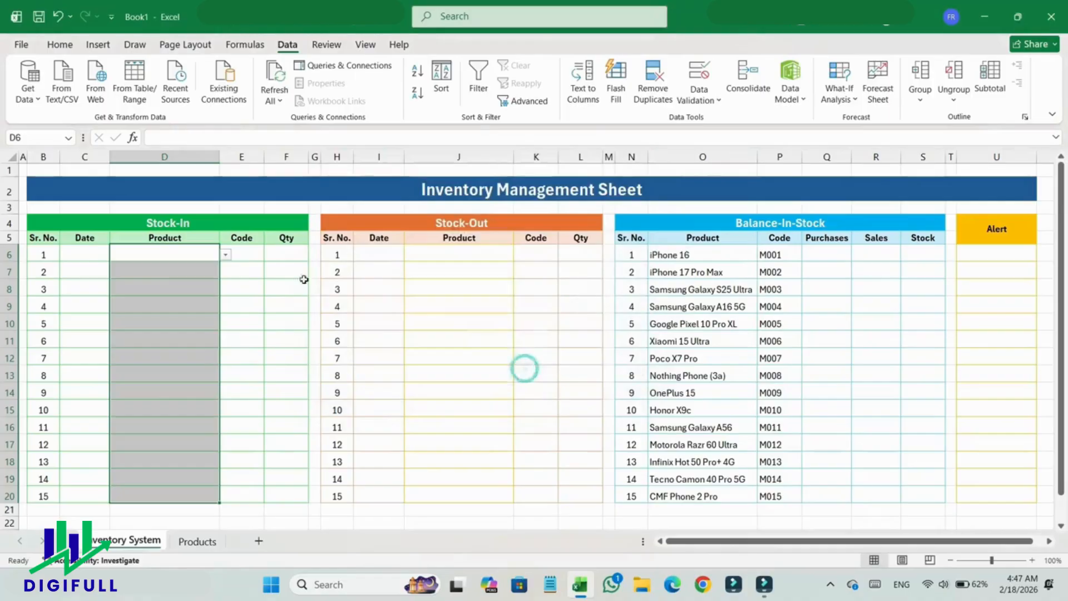
Choose iPhone 16 in D6 and iPhone 17 Pro Max in D7 from the product dropdowns
left_click(226, 255)
left_click(200, 273)
left_click(217, 272)
left_click(225, 271)
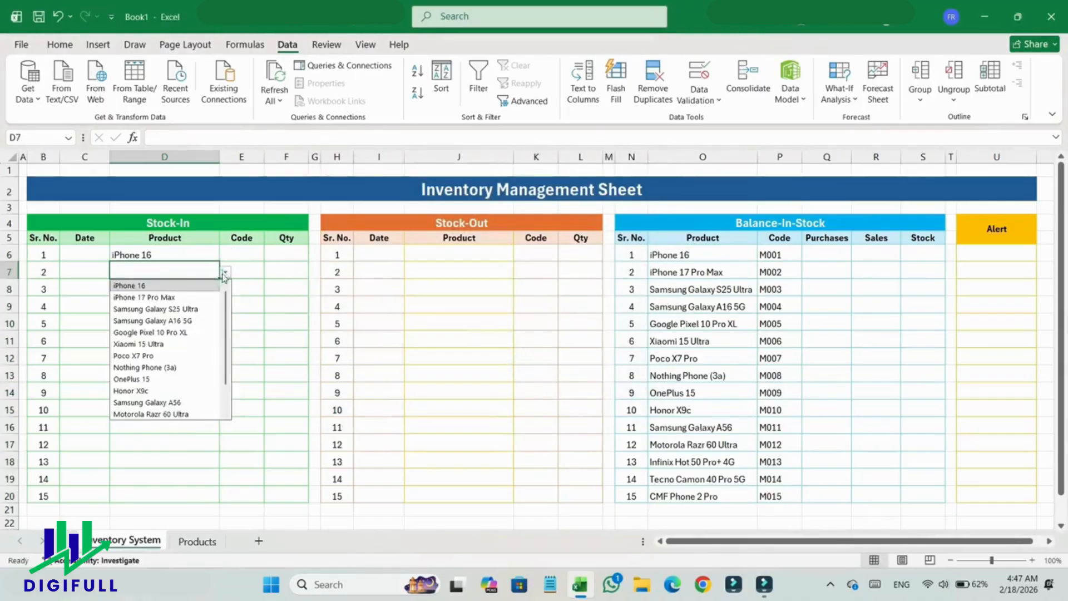
left_click(198, 296)
Add List data validation with source =$O$6:$O$20 to the Stock-Out Product cells J6:J20 and open the dropdown in J6
left_click_drag(445, 252, 454, 493)
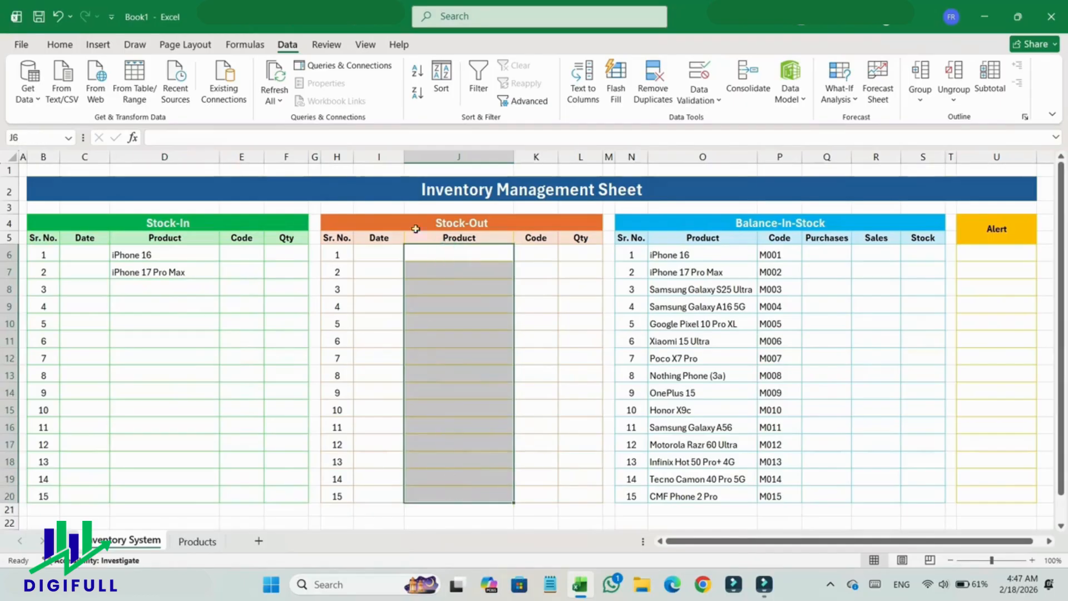
left_click(699, 78)
left_click(420, 233)
left_click(362, 269)
left_click(380, 291)
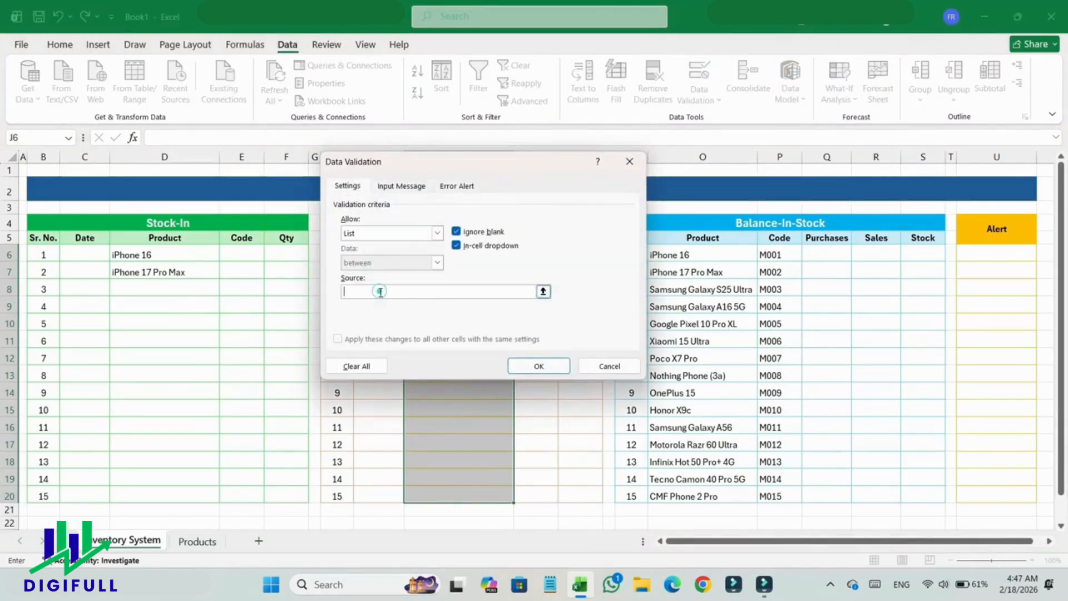
left_click_drag(668, 256, 702, 496)
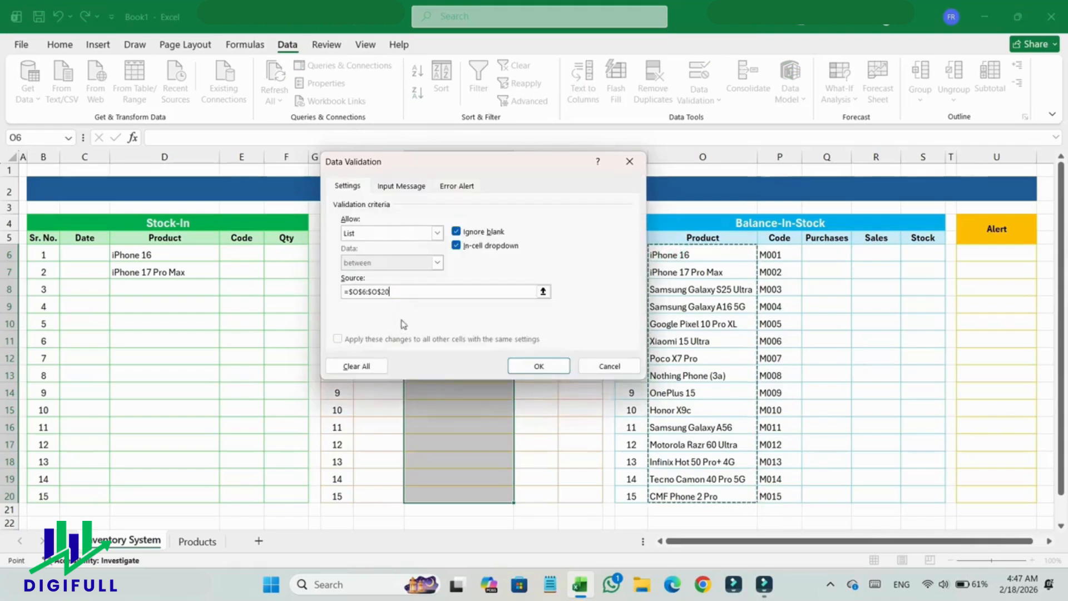
left_click(539, 366)
left_click(520, 254)
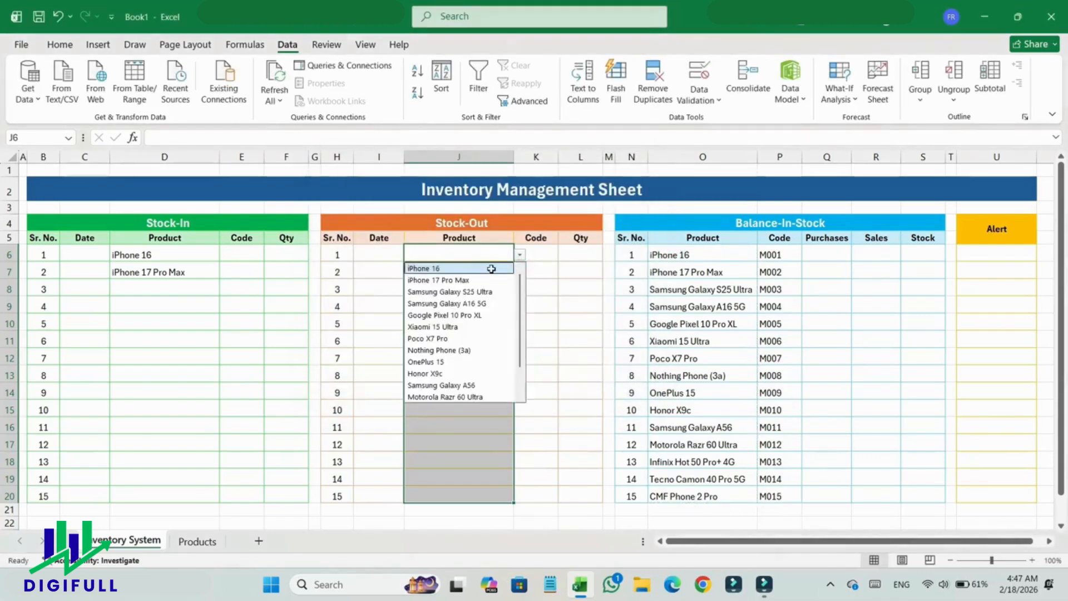
Choose iPhone 16, iPhone 17 Pro Max and Samsung Galaxy S25 Ultra from the Stock-Out product dropdowns in J6, J7 and J8
left_click(492, 269)
left_click(490, 271)
left_click(520, 272)
left_click(495, 297)
left_click(497, 287)
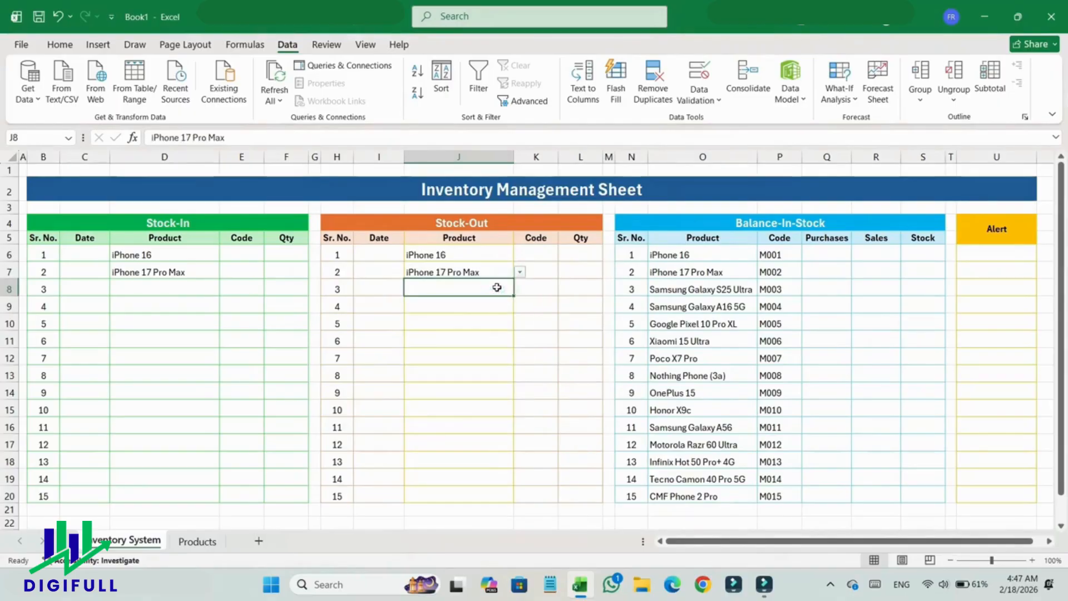
left_click(520, 290)
left_click(486, 327)
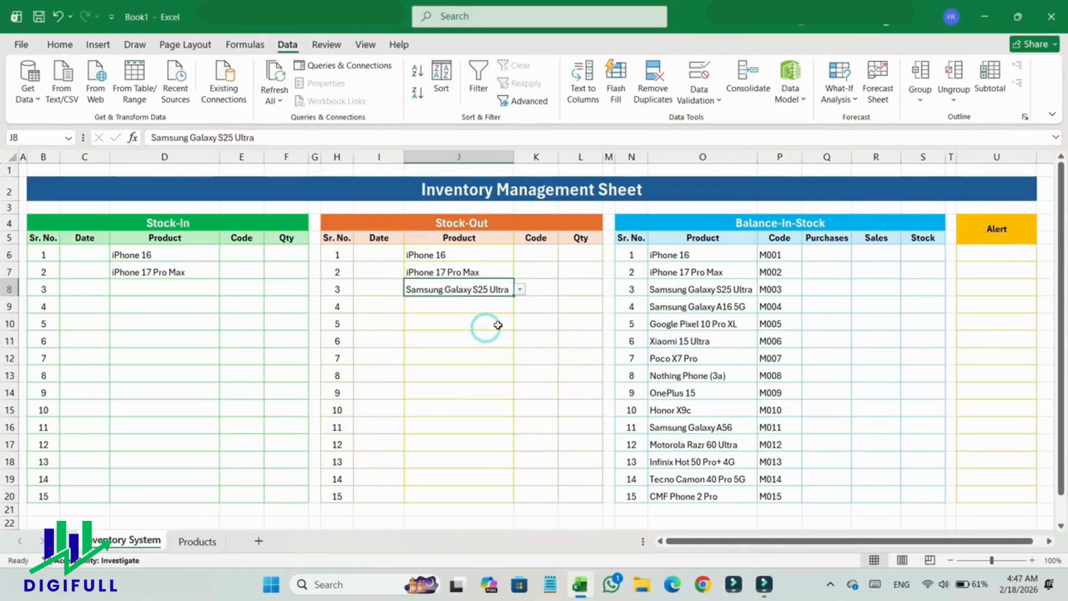
Enter =XLOOKUP(D6,O6:O20,P6:P20) in the first Stock-In Code cell, E6
left_click(241, 255)
type("=XLOO")
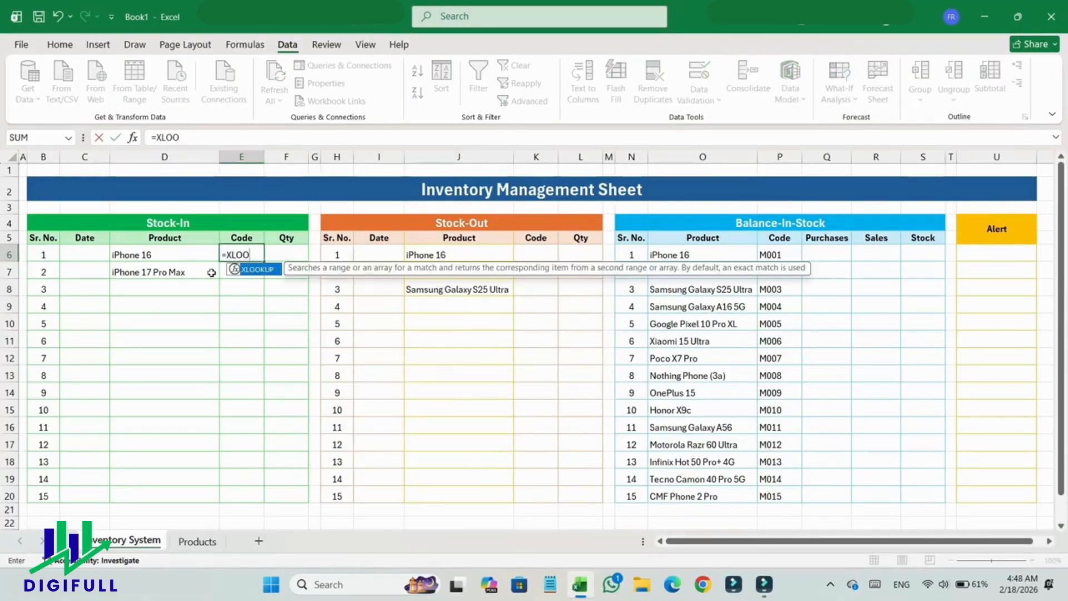
type("KUP(")
left_click(169, 253)
type(",")
left_click_drag(654, 253, 688, 499)
type(",")
left_click_drag(779, 255, 793, 497)
key("Return")
Make the E6 lookup and return ranges absolute as $O$6:$O$20 and $P$6:$P$20, and fill the formula down to E20
key("Up")
left_click(238, 139)
key("F4")
left_click(221, 139)
key("F4")
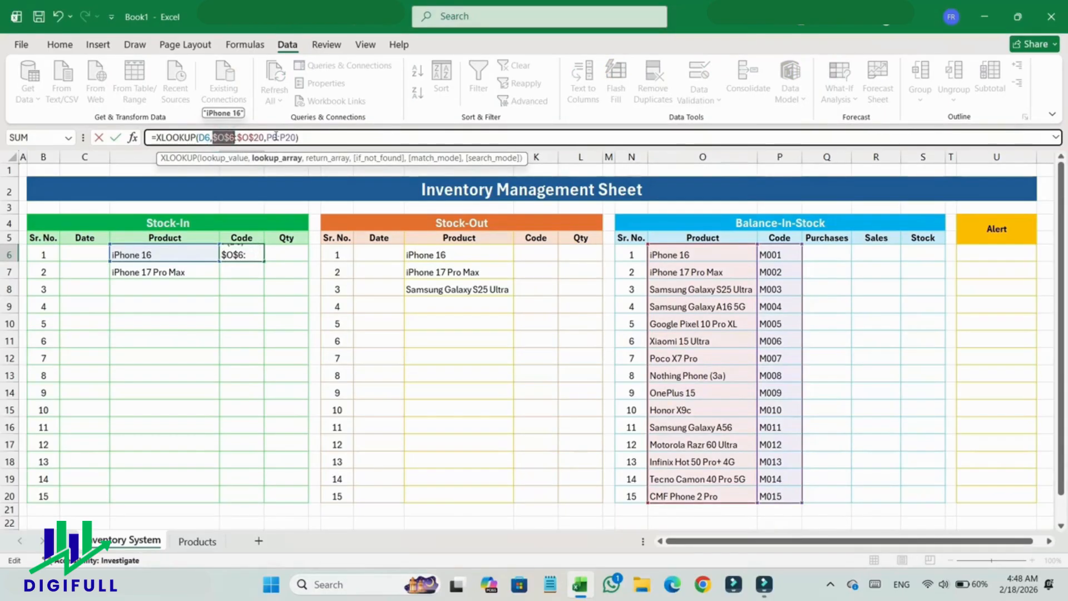
left_click(275, 138)
key("F4")
left_click(299, 138)
key("F4")
key("Return")
left_click(241, 254)
left_click_drag(264, 262, 261, 497)
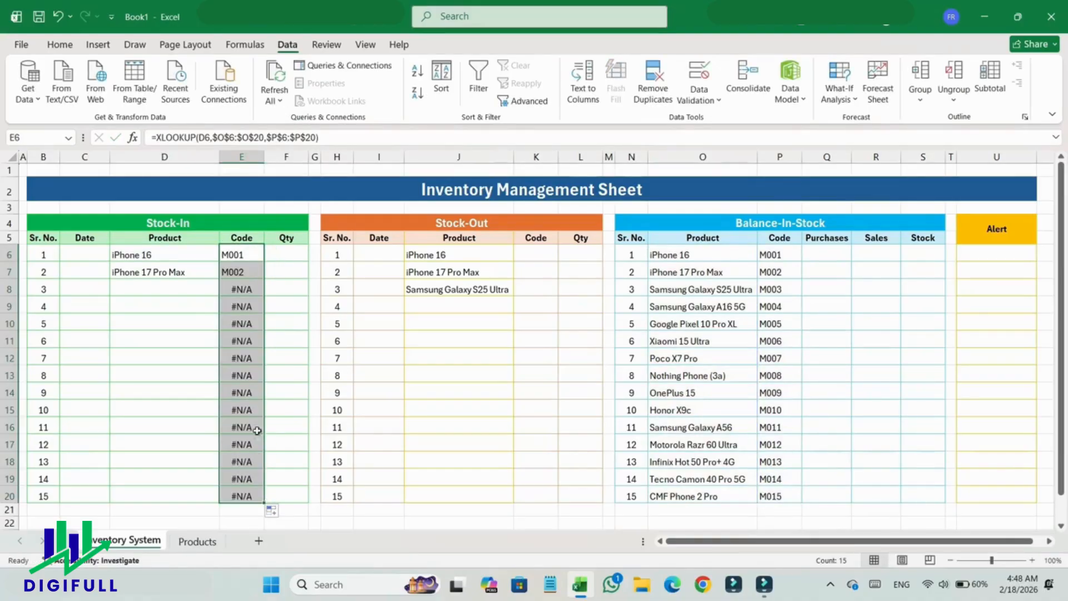
Wrap the E6 formula as =IFERROR(XLOOKUP(D6,$O$6:$O$20,$P$6:$P$20),"") and fill it down to E20
left_click(156, 137)
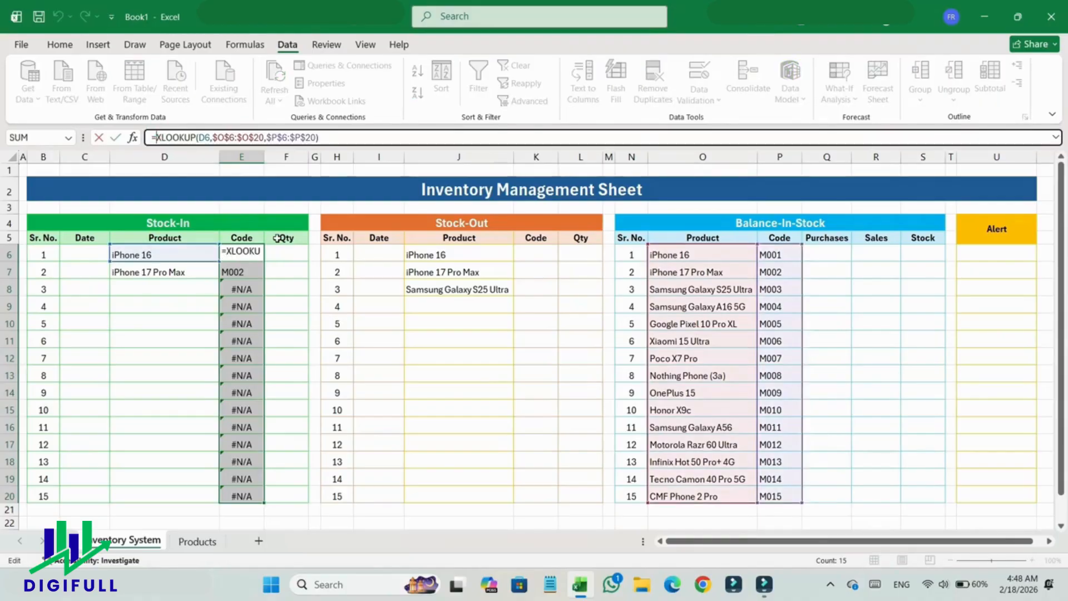
type("IFERROR")
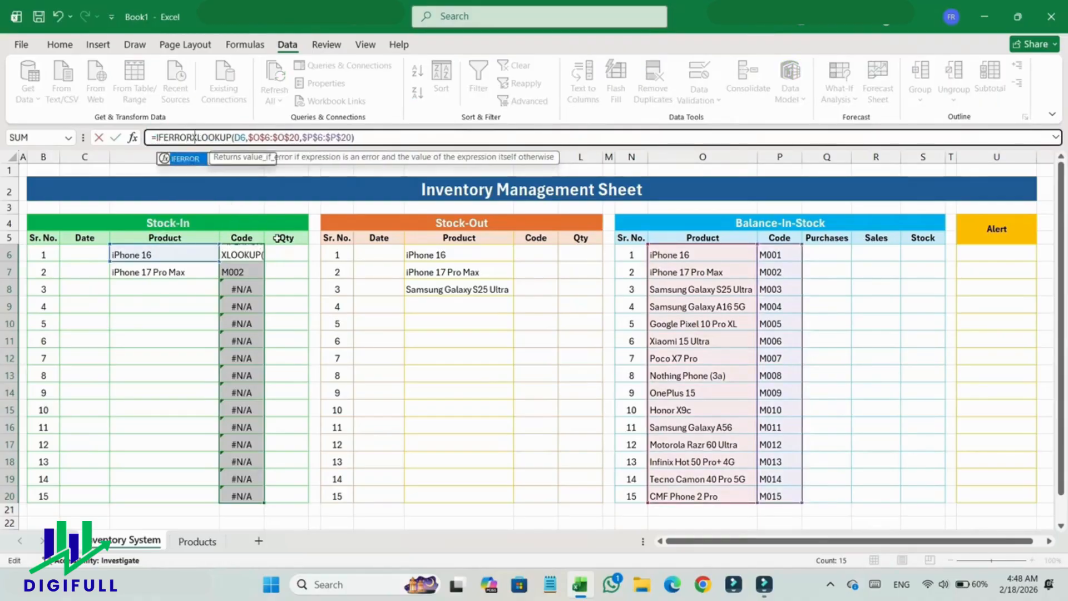
type("(")
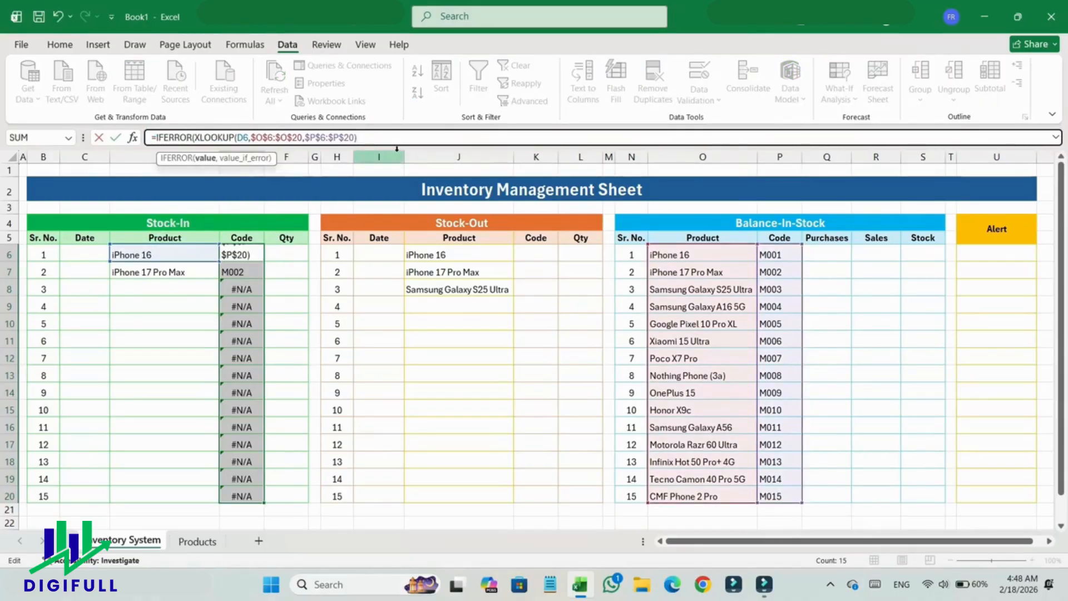
type(",\"\")")
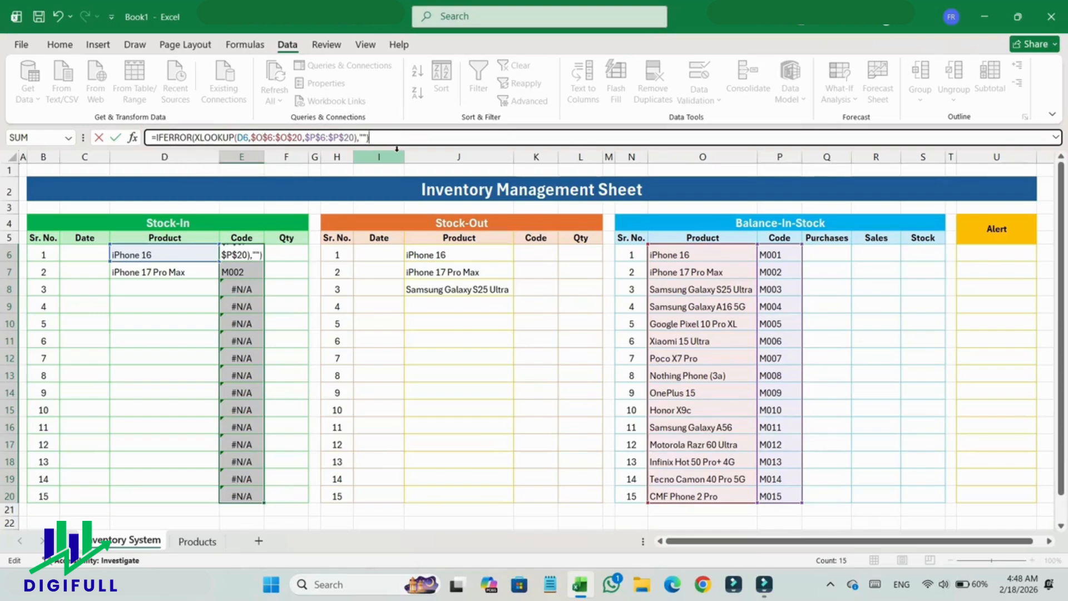
key("Return")
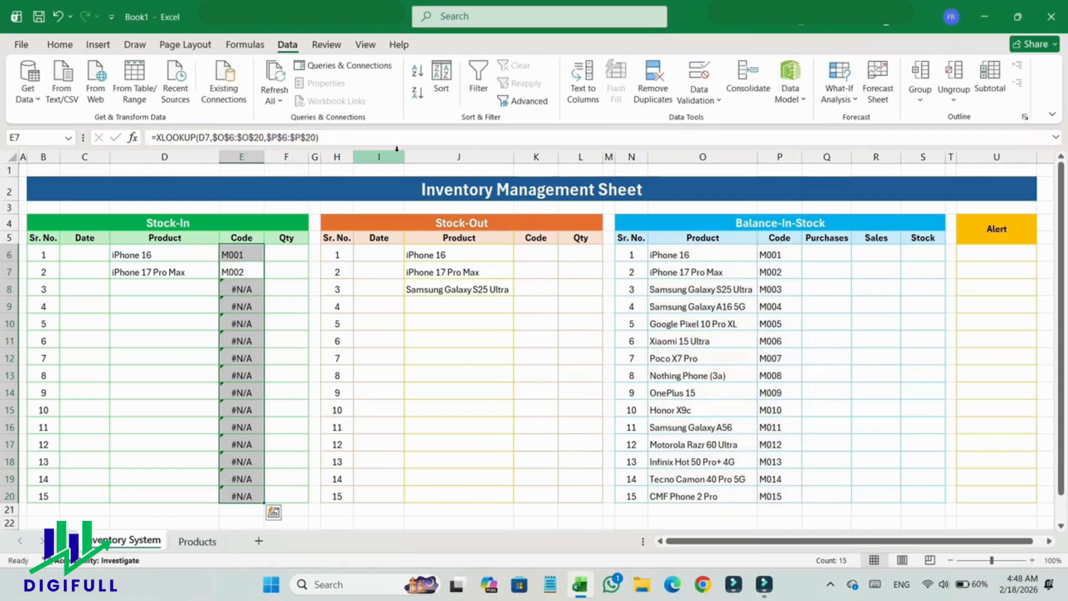
left_click(259, 254)
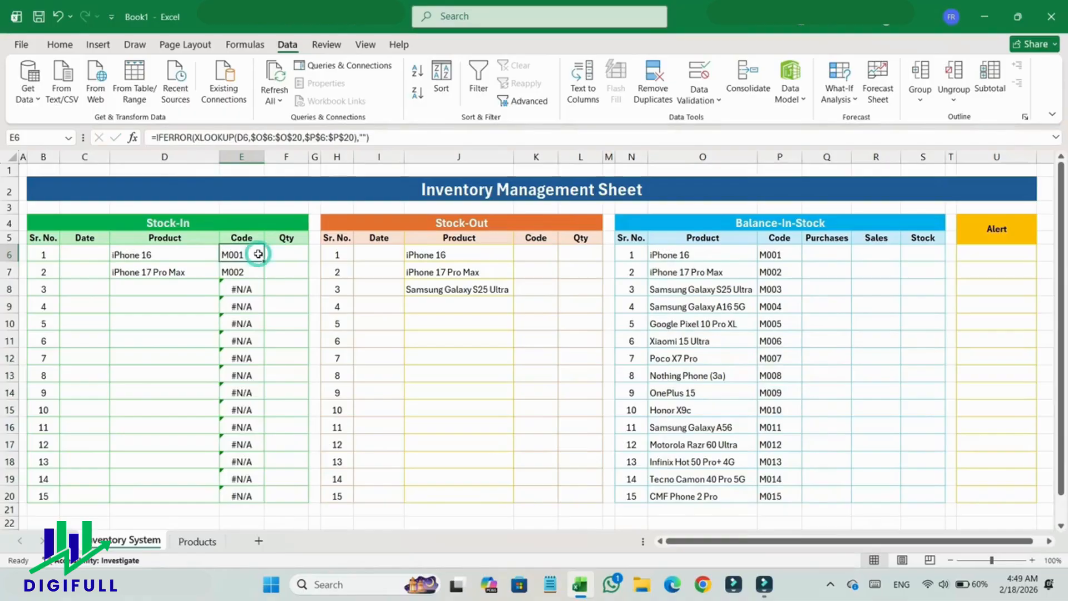
left_click_drag(264, 263, 274, 496)
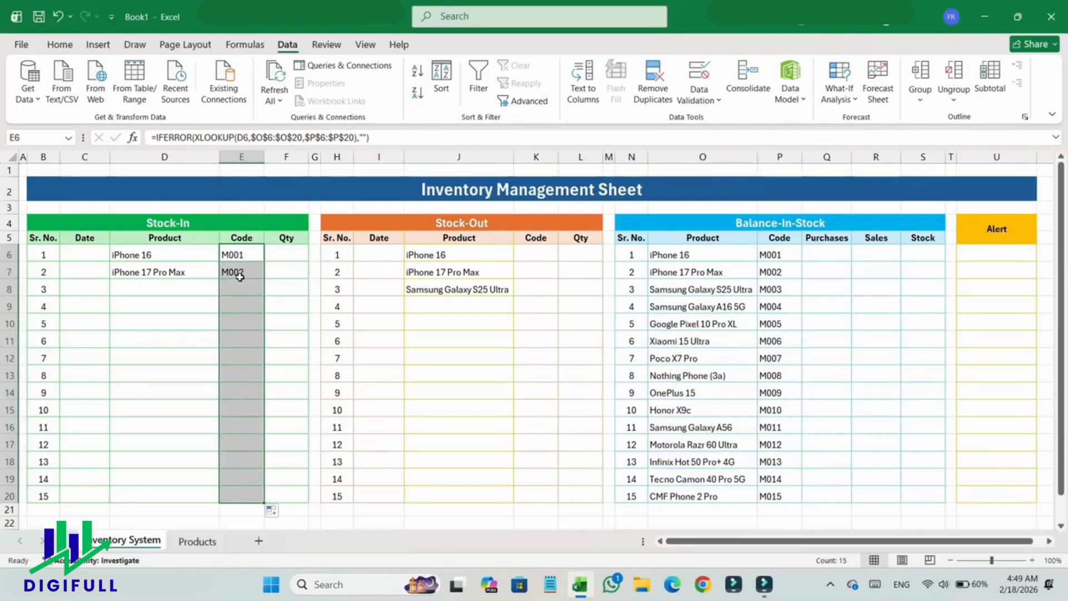
Enter =XLOOKUP(J6,$O$6:$O$20,$P$6:$P$20) in the first Stock-Out Code cell, K6
left_click(521, 252)
type("=XLOOO")
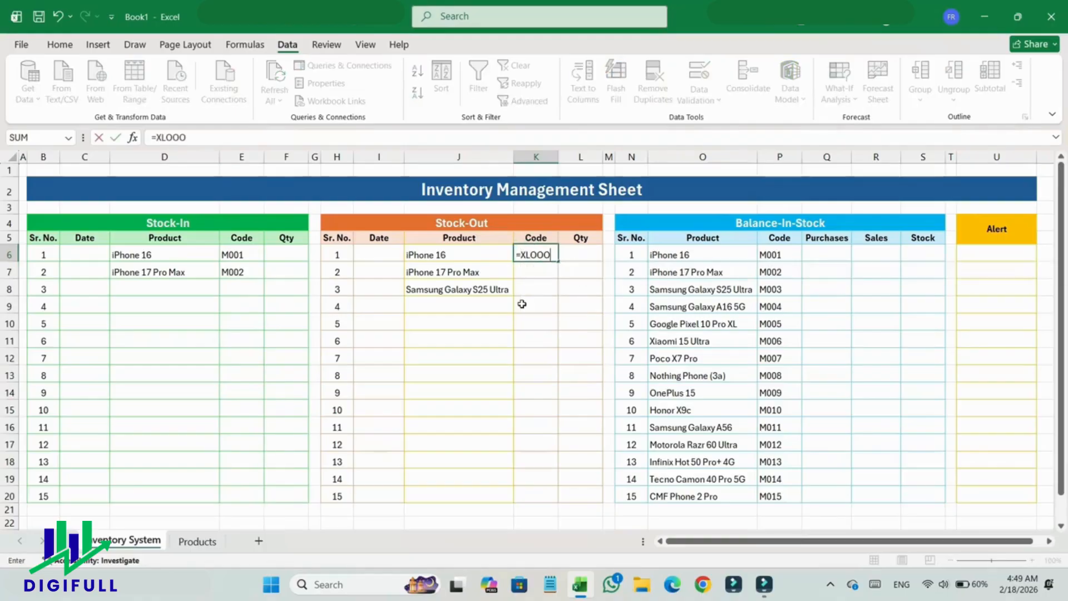
key("BackSpace")
type("KUP(")
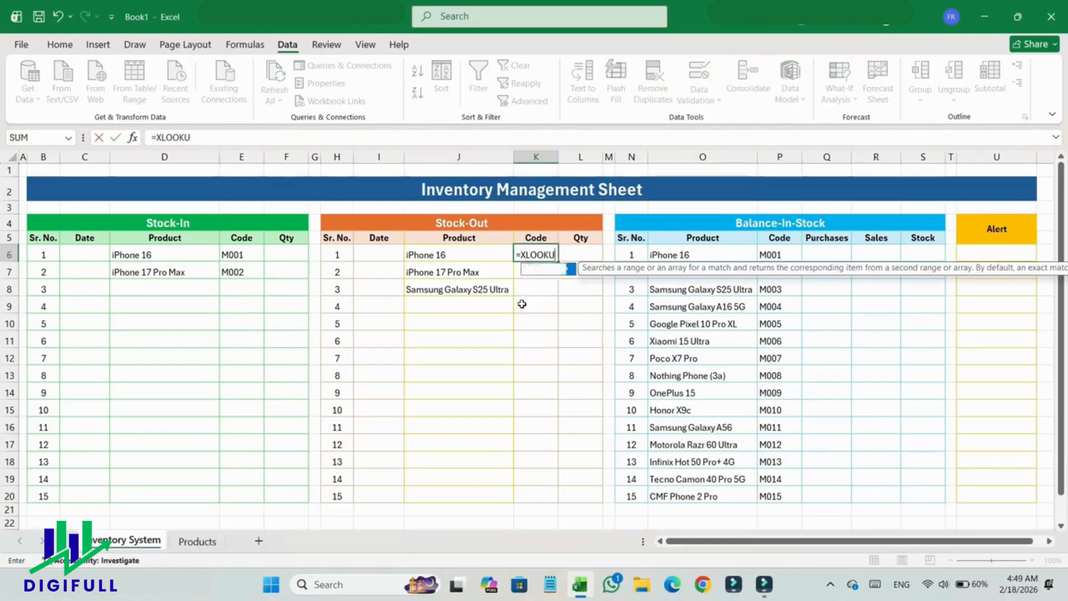
left_click(484, 256)
type(",")
left_click(688, 254)
left_click_drag(687, 293, 713, 497)
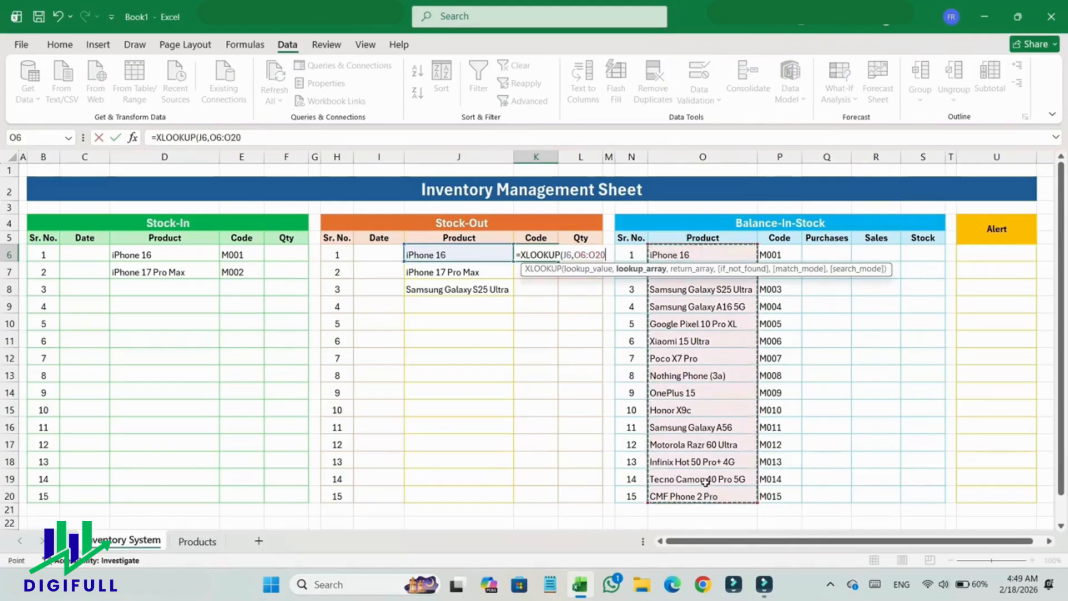
key("F4")
type(",")
left_click_drag(779, 255, 792, 494)
key("F4")
key("Return")
Wrap the K6 formula in IFERROR with "" as the error value and fill it down to K20
double_click(554, 256)
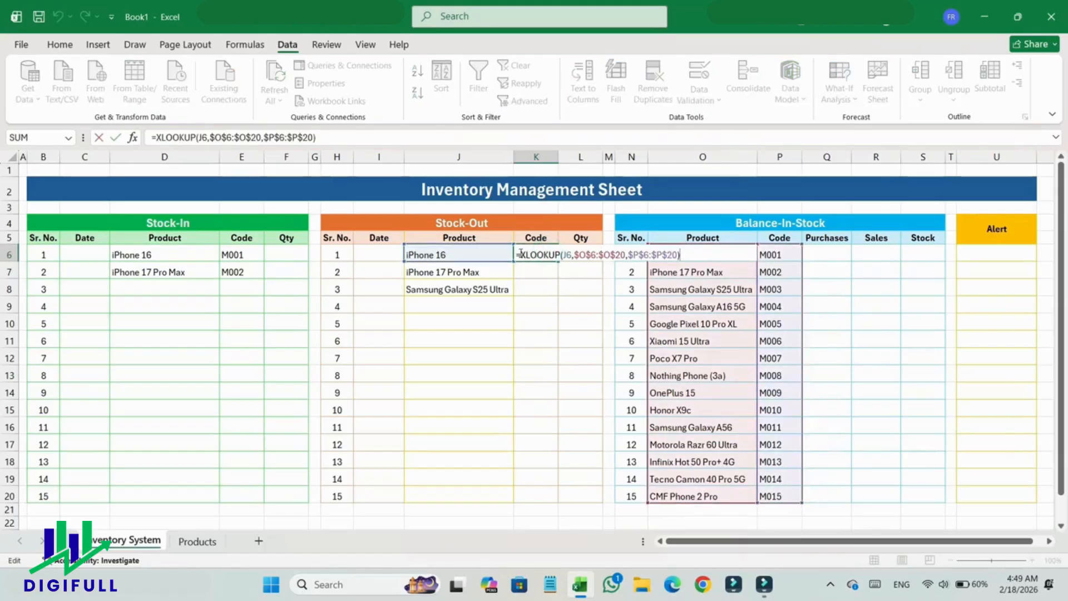
type("IFERROR(")
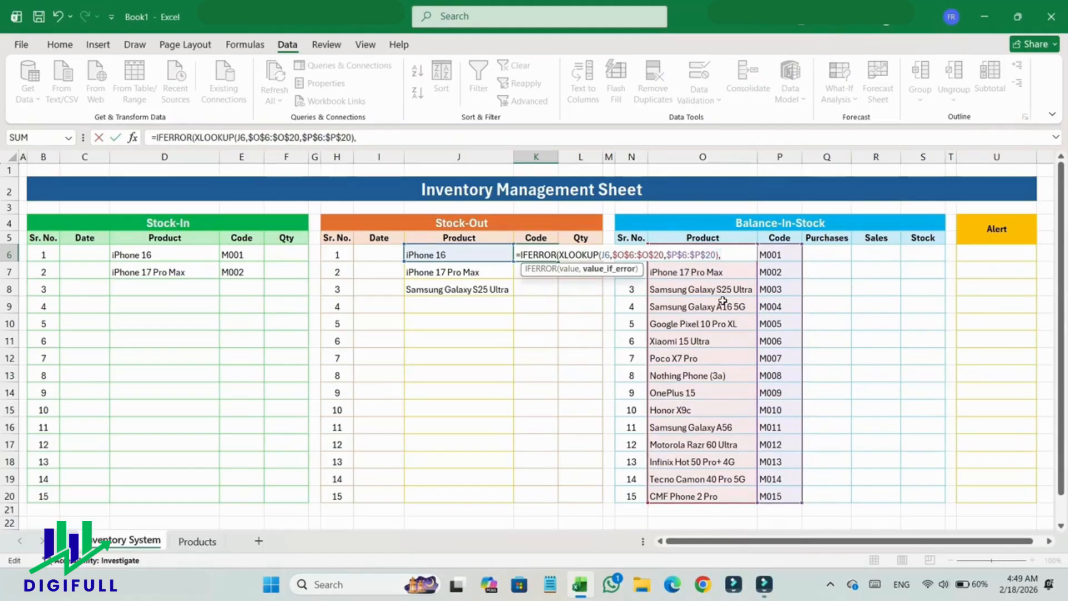
type(")")
key("Return")
left_click(551, 256)
left_click_drag(557, 262, 559, 493)
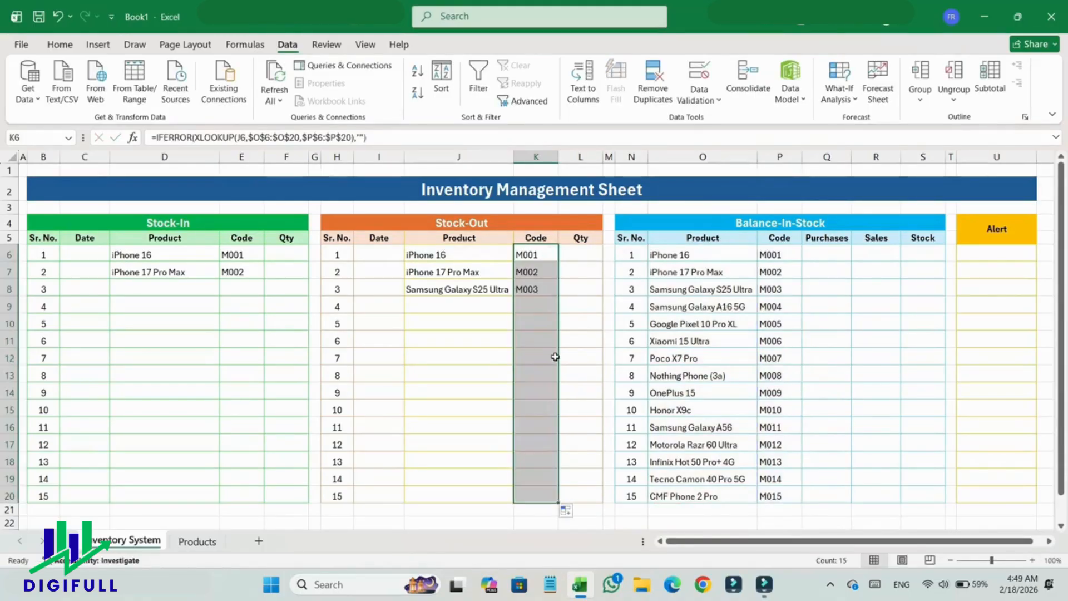
Middle-align the contents of all cells in the sheet vertically
left_click(12, 157)
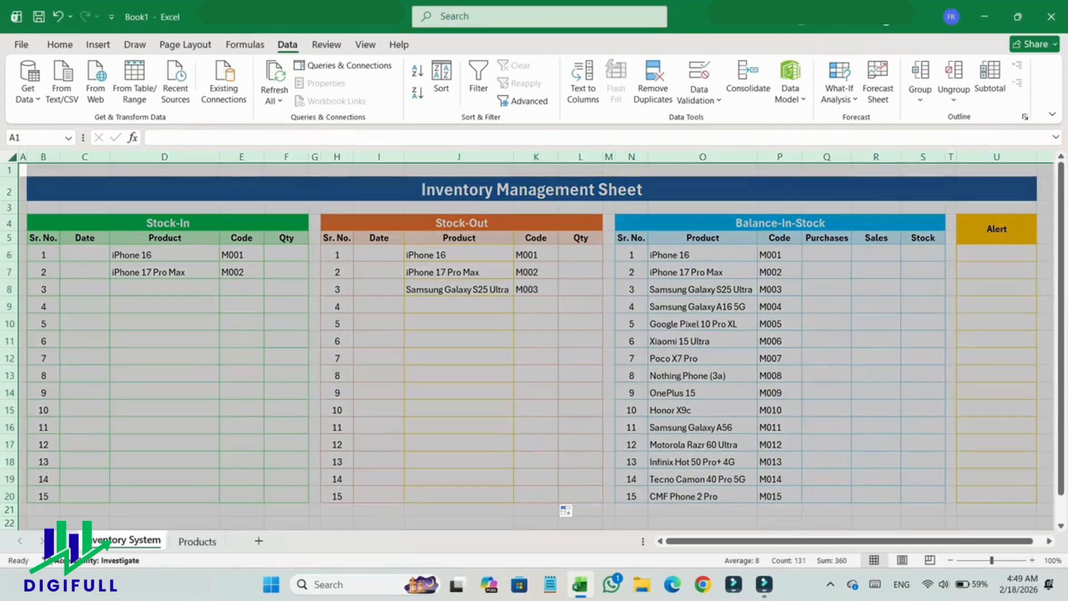
left_click(59, 45)
left_click(277, 69)
left_click(456, 287)
Center the Code values horizontally in E6:E20, K6:K20 and P6:P20
left_click_drag(243, 253, 253, 491)
left_click(532, 252, "ctrl")
left_click_drag(533, 252, 536, 493)
left_click_drag(771, 252, 778, 493)
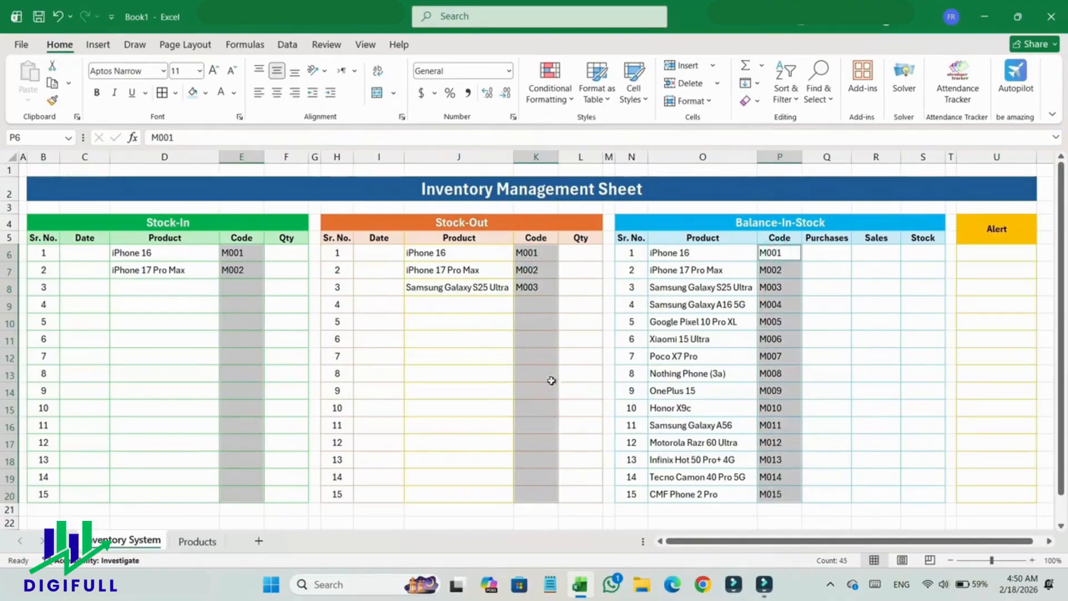
left_click(277, 93)
left_click(866, 310)
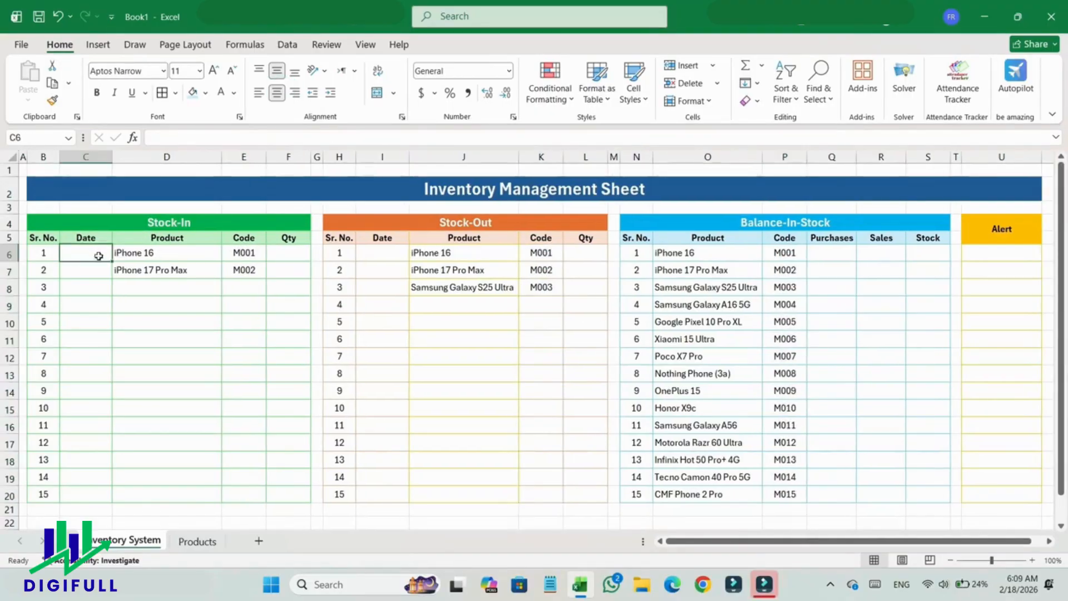
Apply the custom number format dd/mm/yyyy to the Date cells C6:C20 and I6:I20
left_click_drag(95, 253, 99, 494)
left_click(370, 251, "ctrl")
left_click_drag(371, 252, 369, 493)
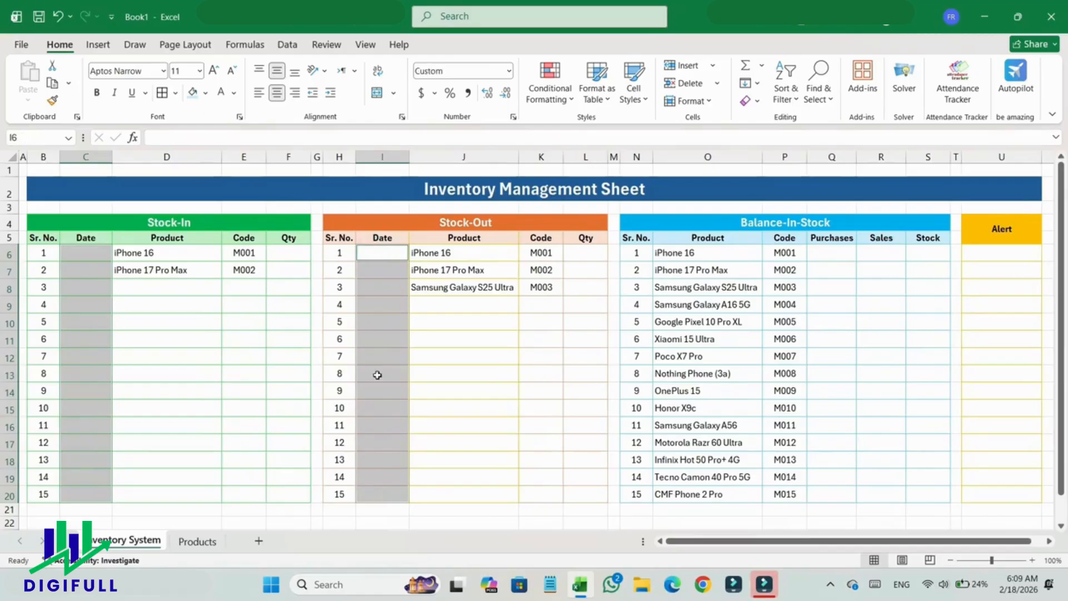
right_click(378, 306)
left_click(423, 472)
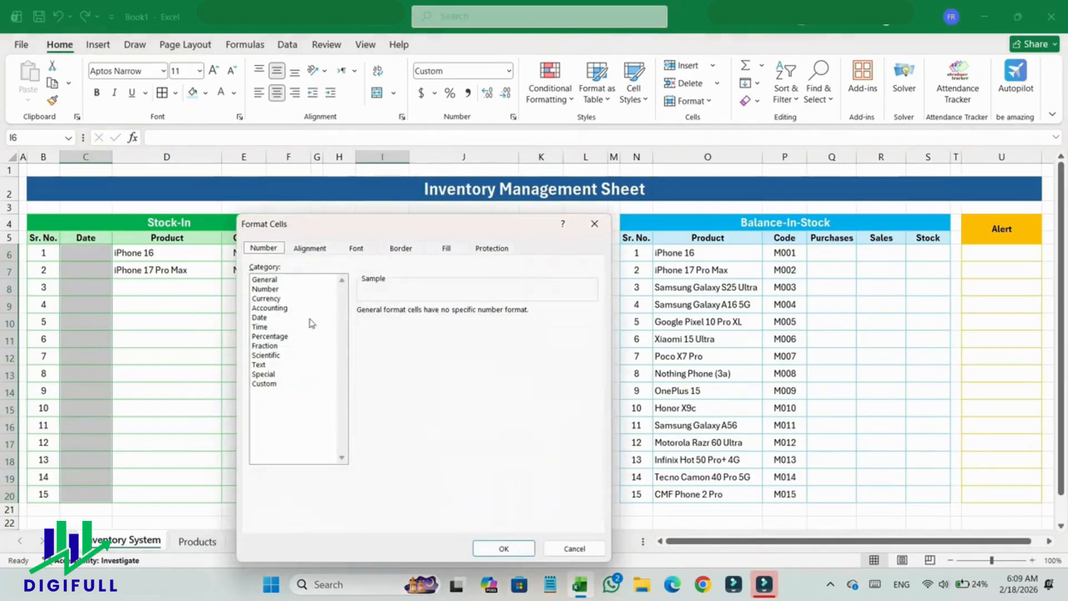
left_click(265, 384)
double_click(399, 324)
type("dd")
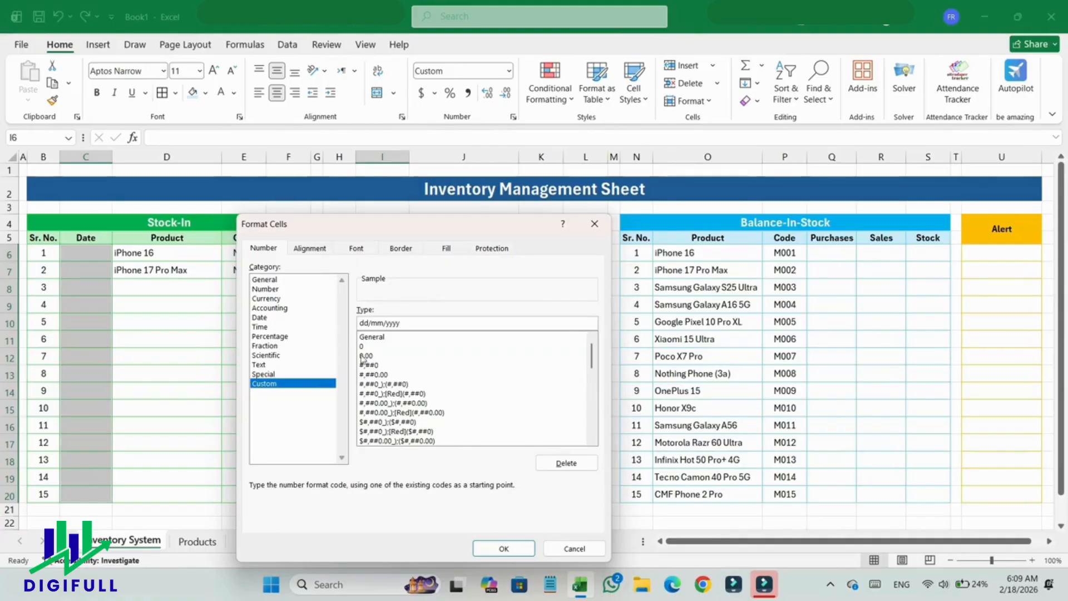
type("/mm/yyyy")
left_click(504, 548)
Enter the Stock-In dates 15/01/2026 in C6 and 16/01/2026 in C7
left_click(91, 252)
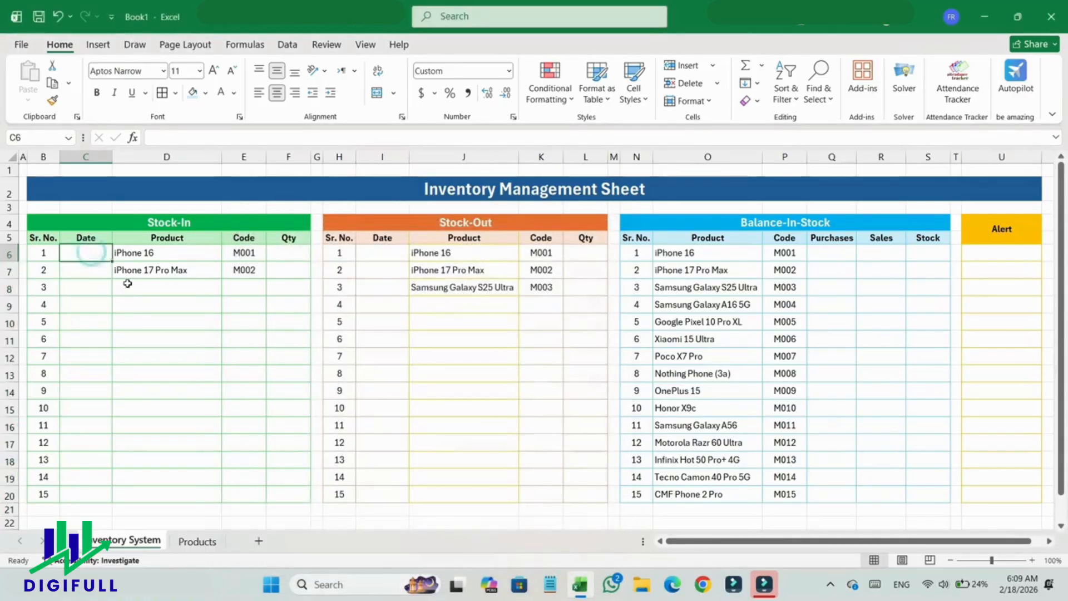
type("15/01/2026")
key("Return")
type("16/01/2026")
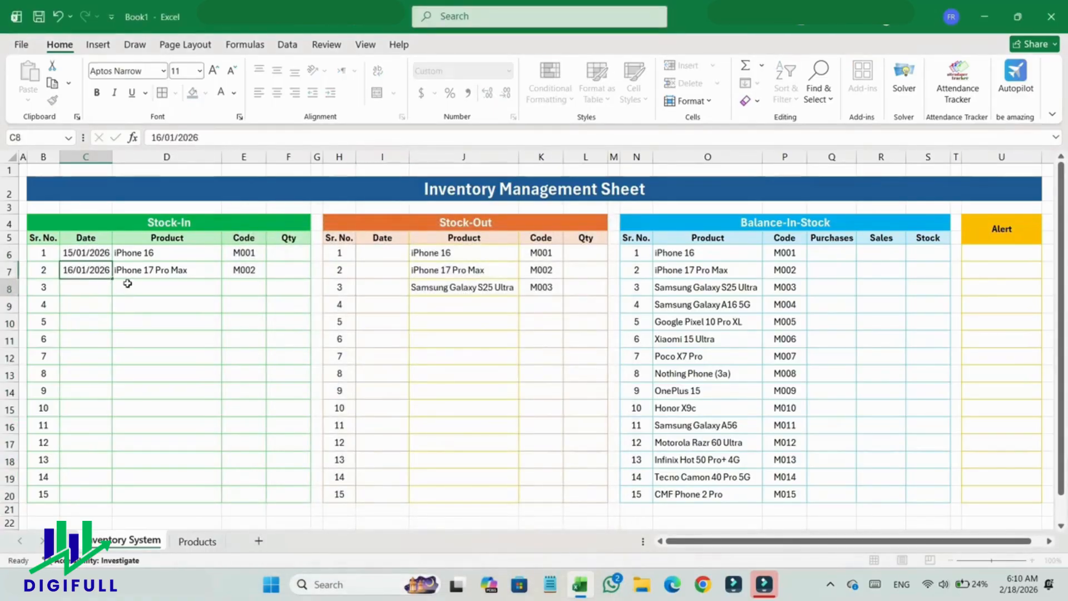
Enter the Stock-Out dates 18/02/2026, 19/02/2026 and 20/02/2026 in I6:I8
left_click(382, 252)
type("18/02/2026")
key("Return")
type("19/02/2026")
key("Return")
type("20/02/2026")
key("Return")
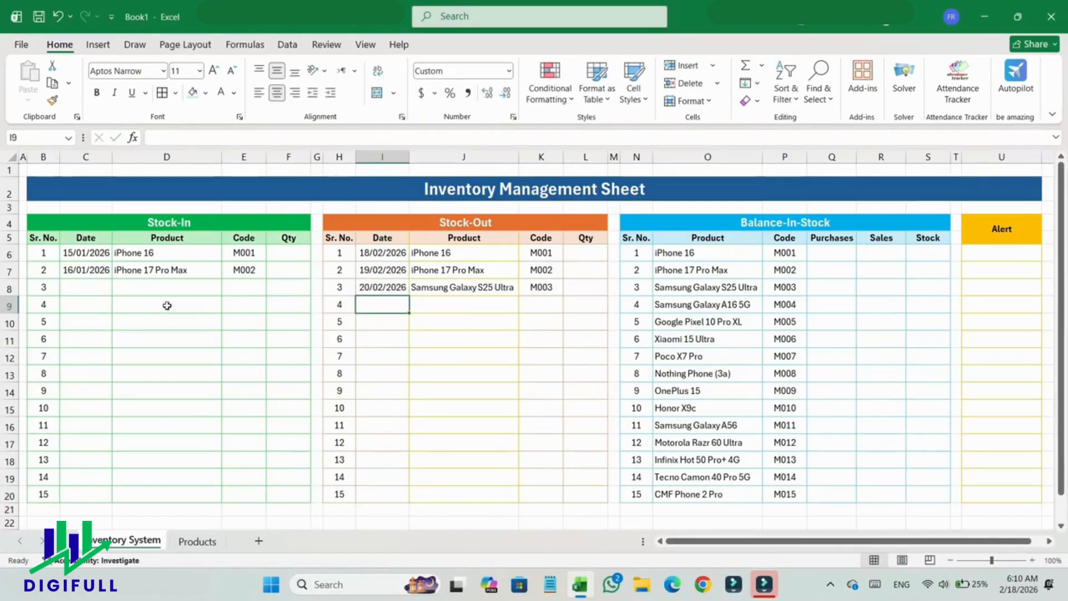
Enter the Stock-In quantities 100 in F6 and 200 in F7
left_click(288, 252)
type("100")
key("Return")
type("200")
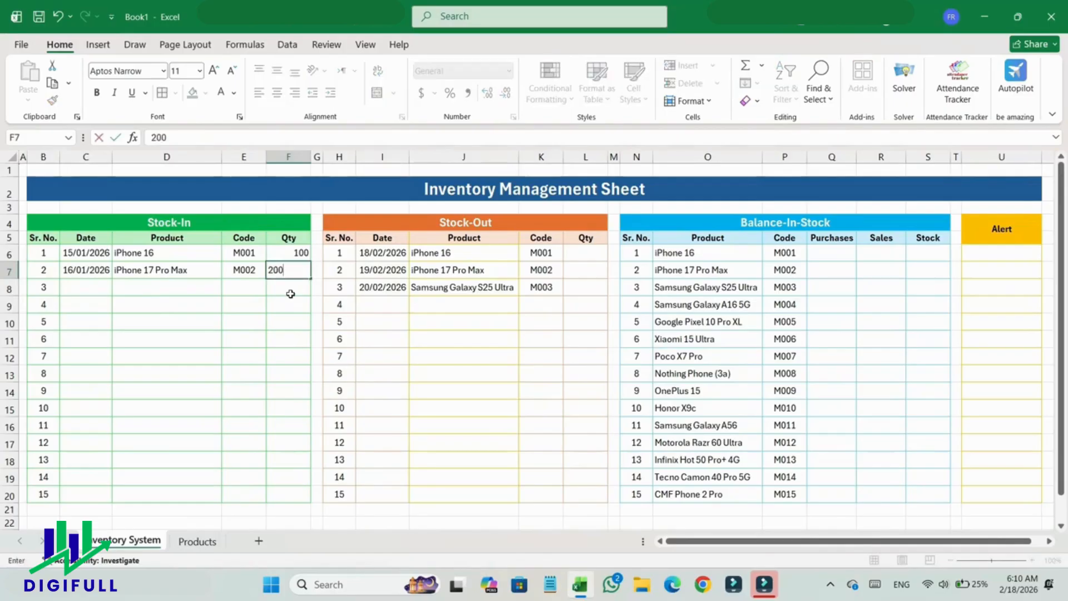
key("Return")
Enter the Stock-Out quantities 50 in L6 and 25 in L7
left_click(588, 249)
type("3")
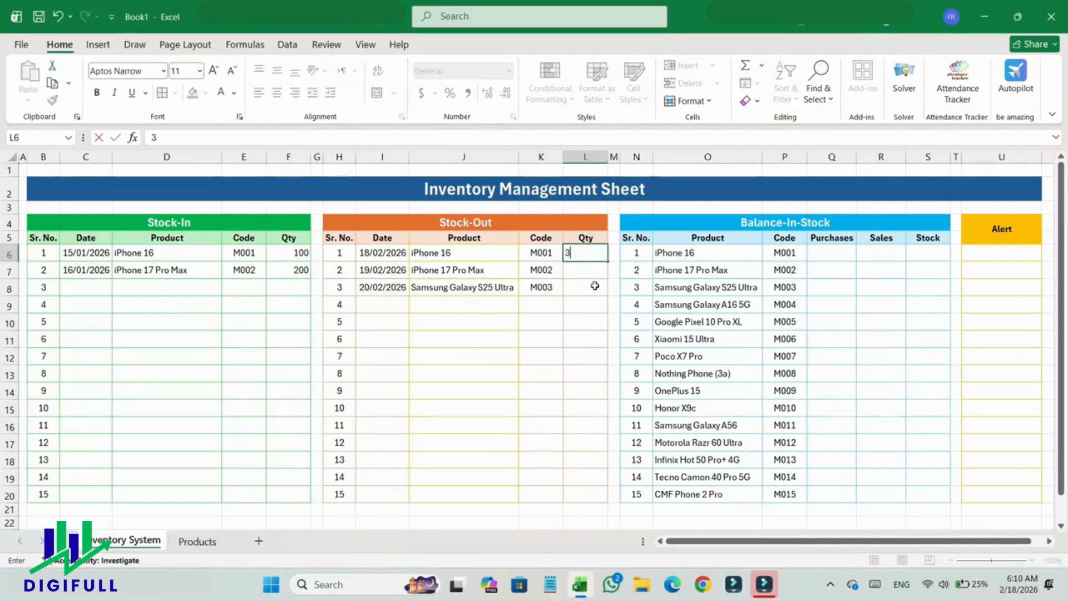
type("0")
key("Return")
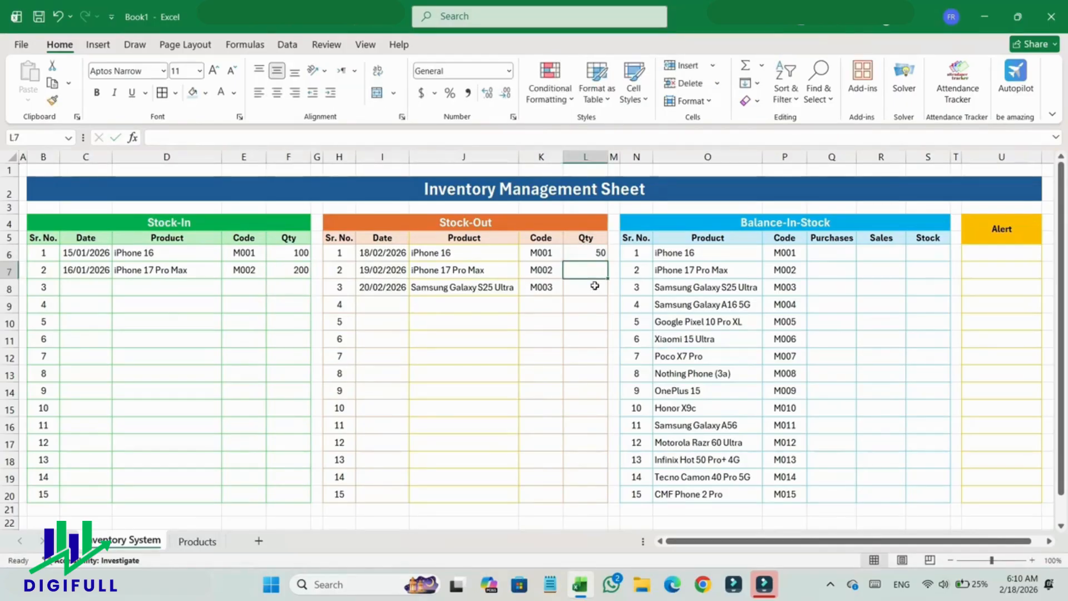
type("25")
key("Return")
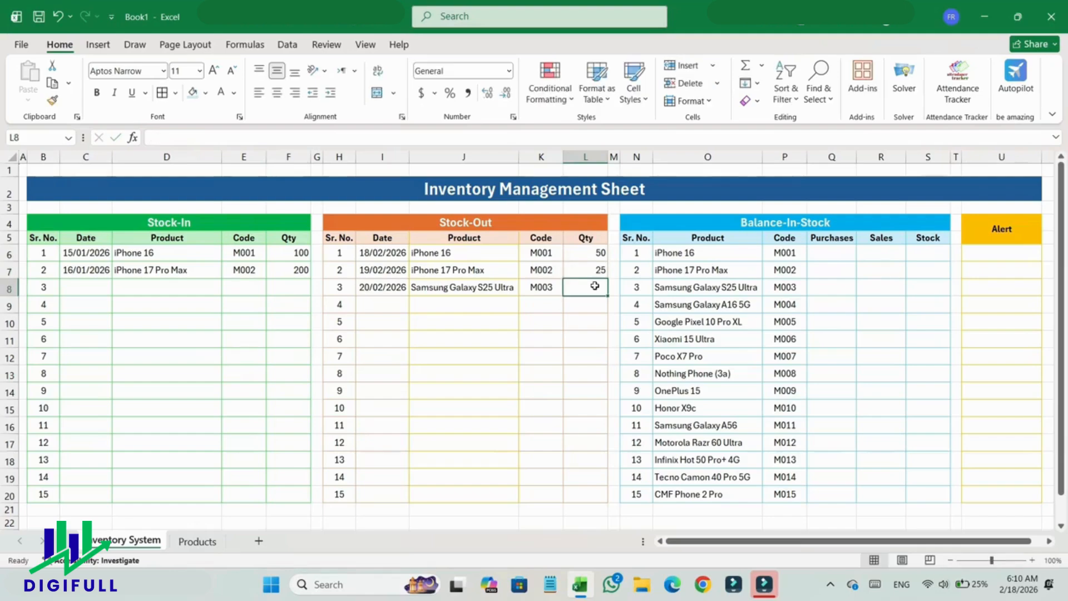
Fill Stock-In row 8 with date 17/01/2026, product Samsung Galaxy S25 Ultra and quantity 150
left_click(172, 292)
left_click(227, 289)
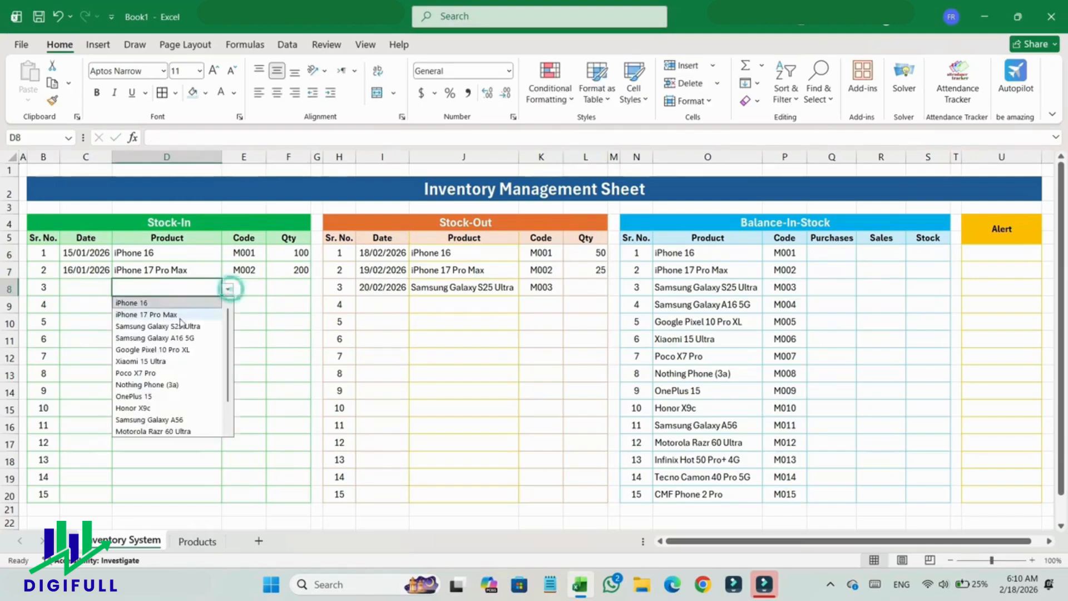
left_click(167, 327)
left_click(94, 292)
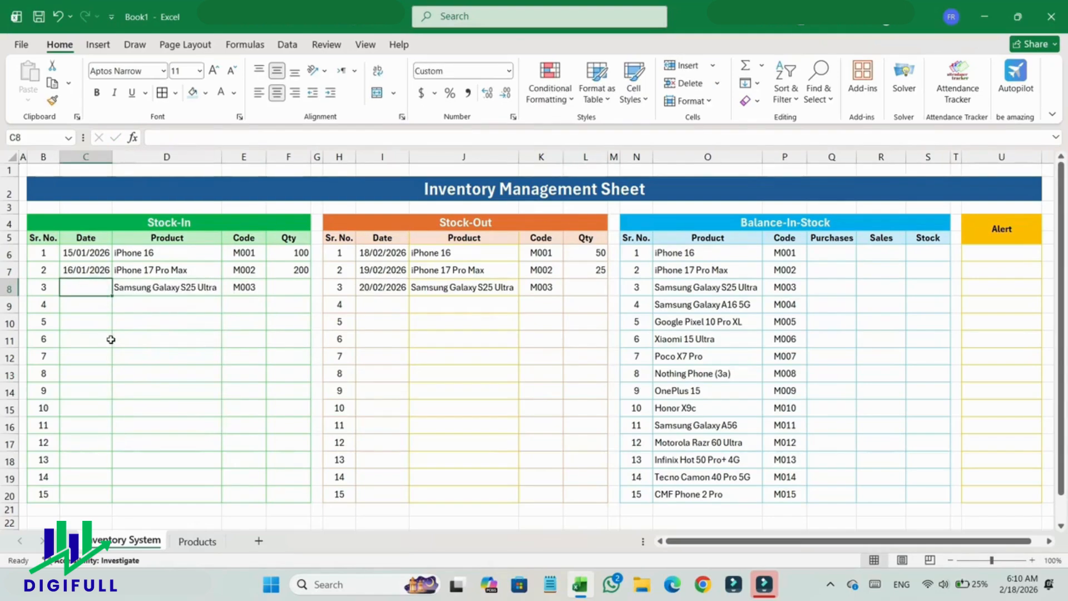
type("17/01/2026")
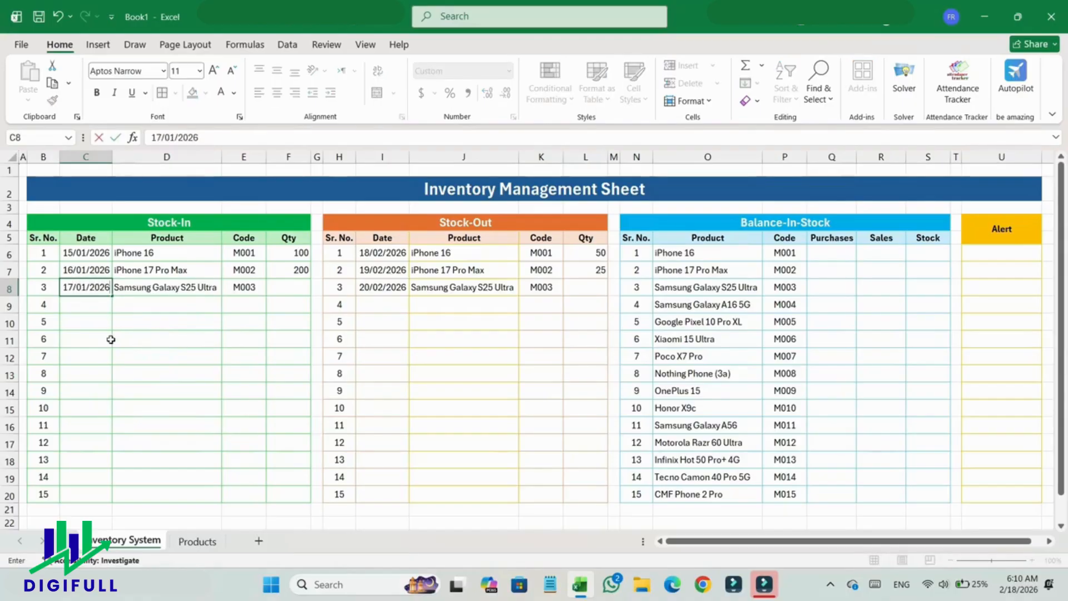
key("Tab")
left_click(282, 284)
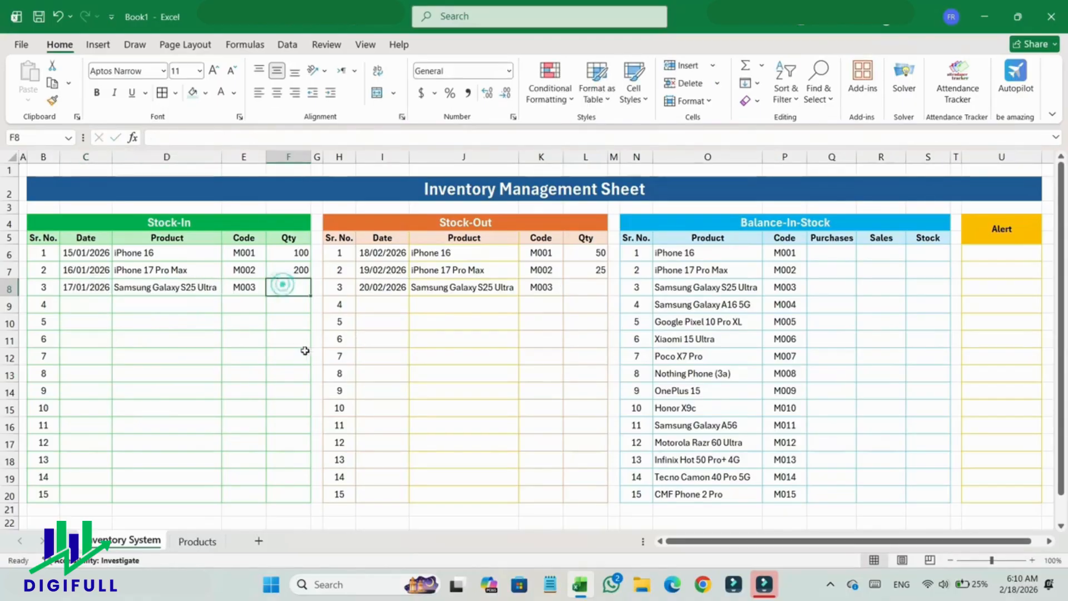
type("150")
Enter the Stock-Out quantity 100 for Samsung Galaxy S25 Ultra in L8
left_click(569, 286)
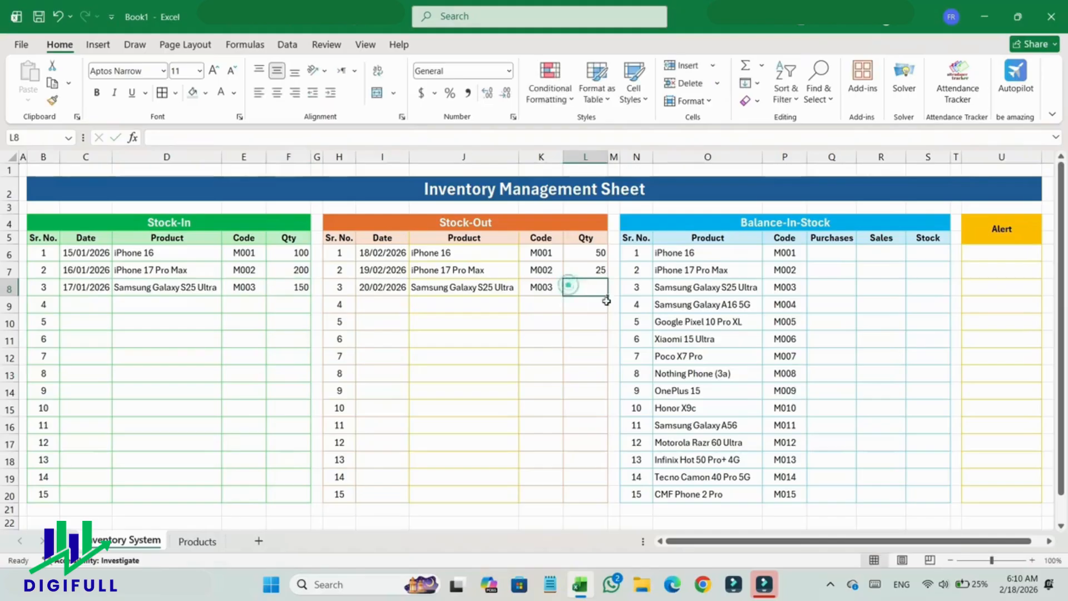
type("100")
key("Return")
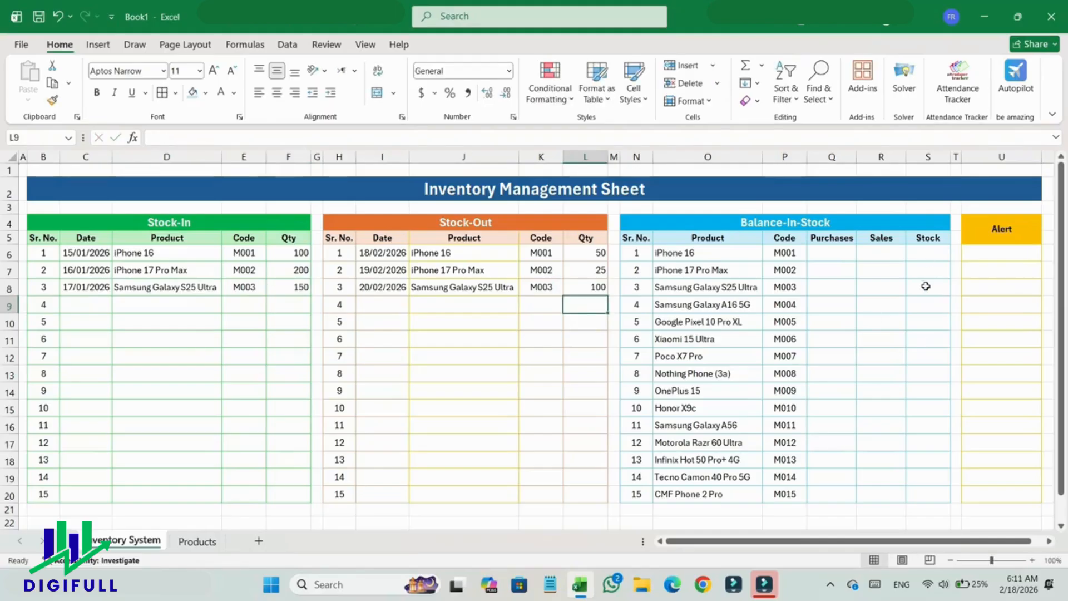
Calculate Purchases in Q6 with =SUMIF($D$6:$D$20,O6,$F$6:$F$20) and fill the formula down to Q20
left_click(829, 260)
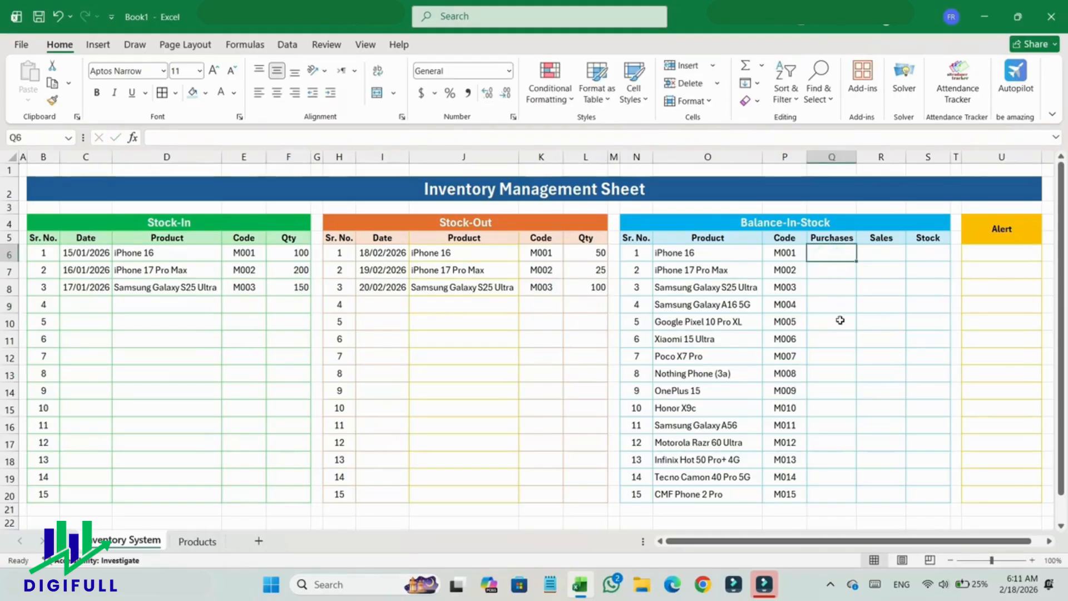
type("=SUMIF(")
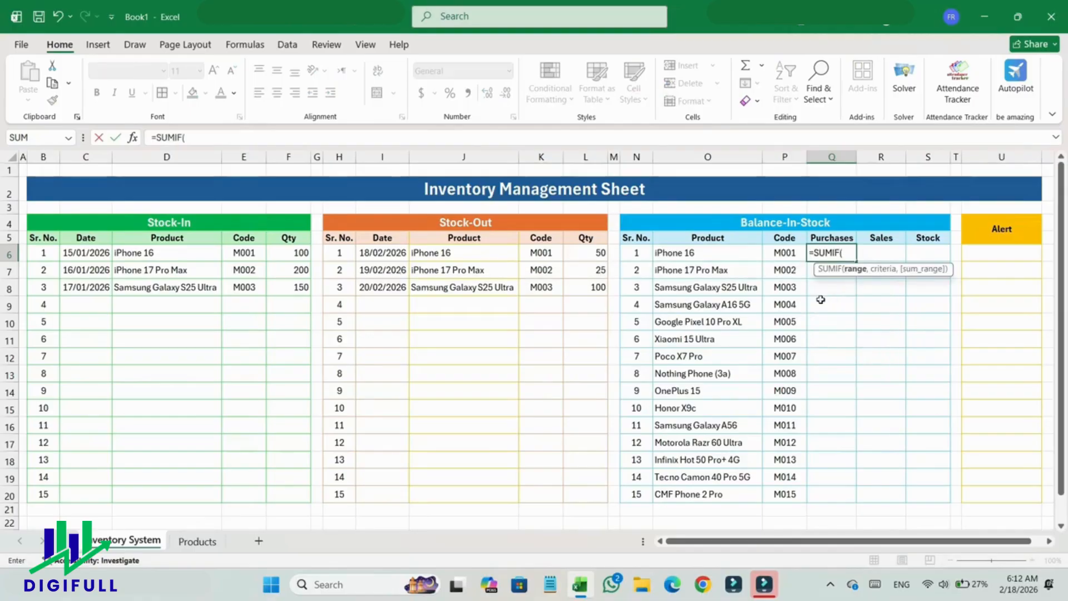
left_click_drag(138, 258, 167, 488)
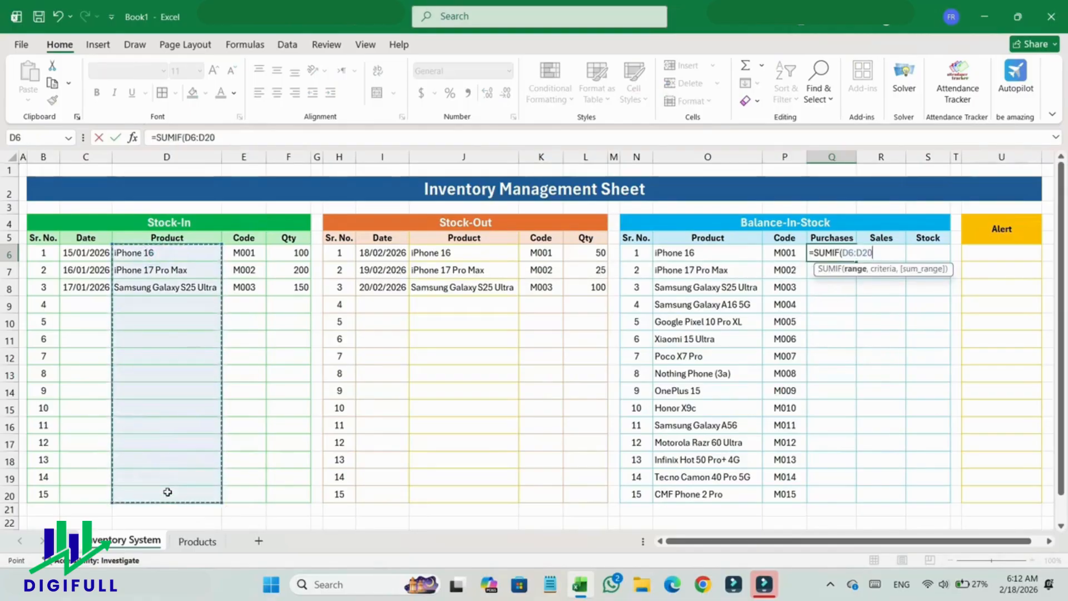
type(",")
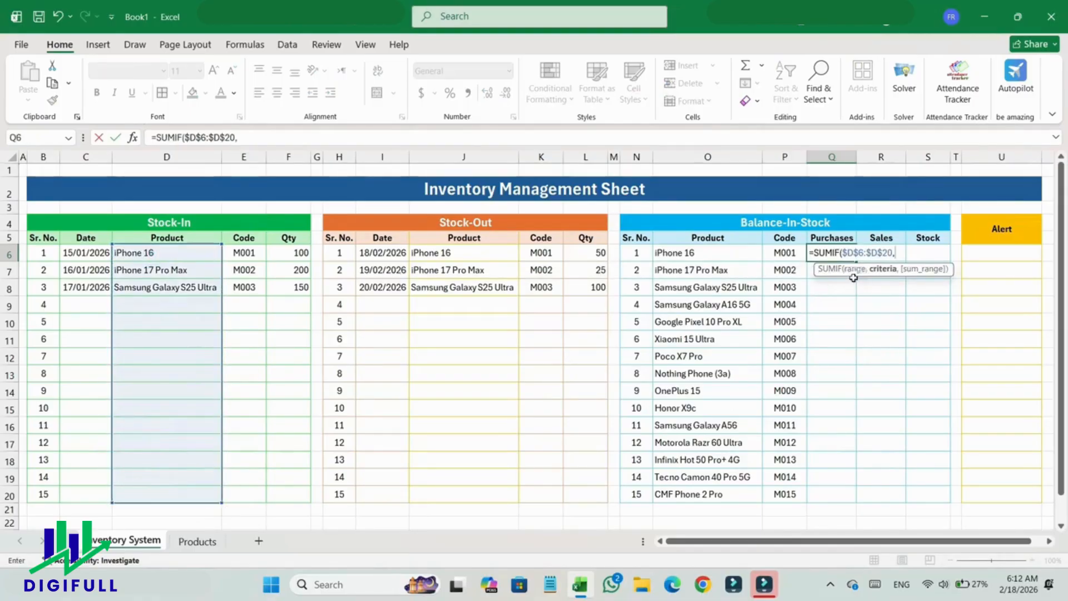
left_click(727, 256)
type(",")
left_click_drag(294, 254, 302, 503)
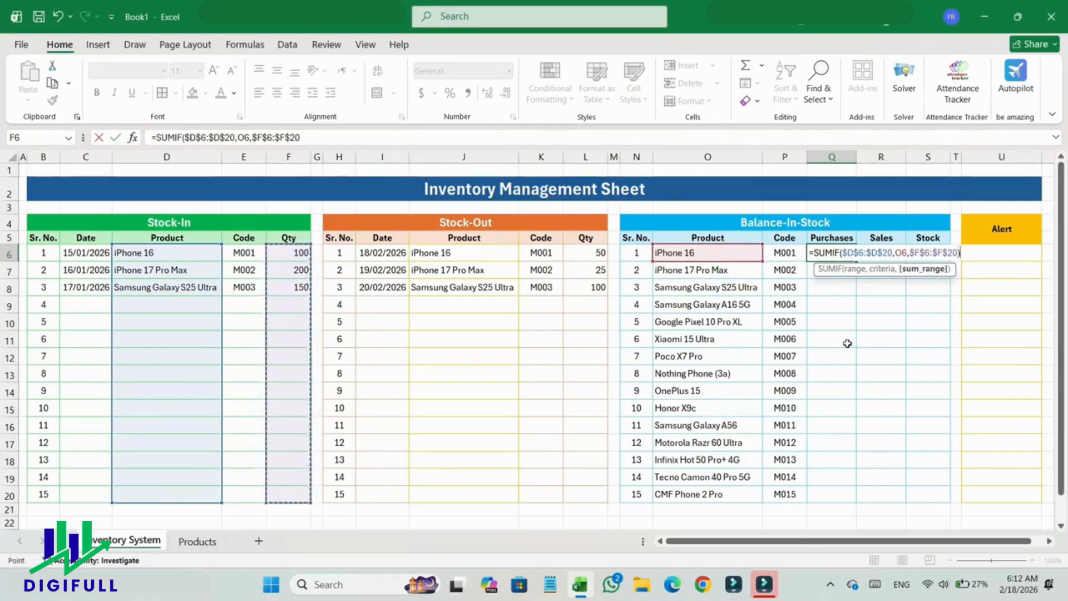
key("Return")
left_click(844, 256)
left_click_drag(857, 261, 859, 500)
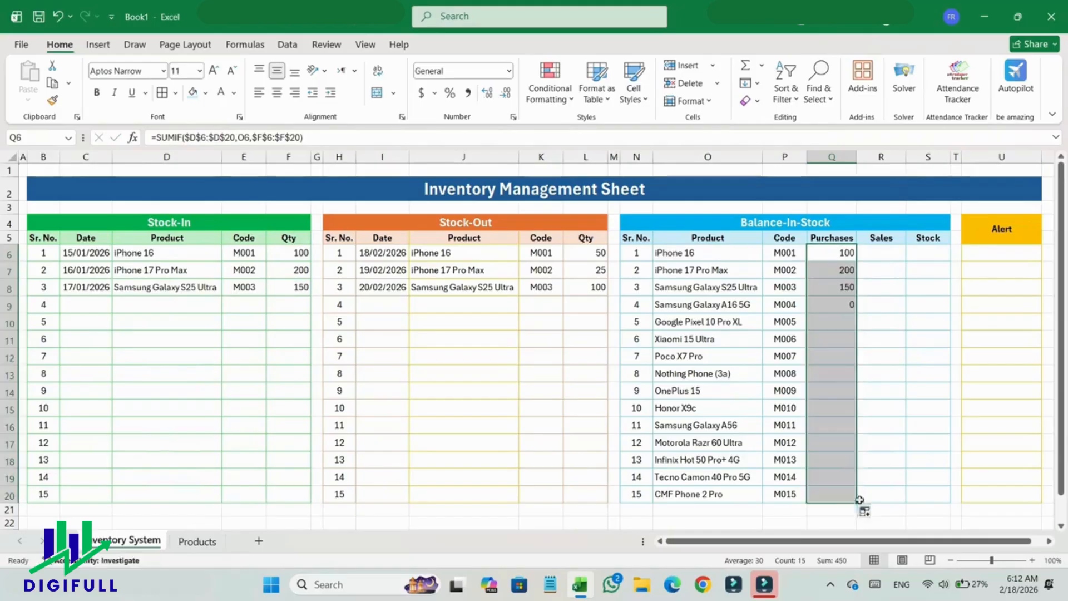
Calculate Sales in R6 with =SUMIF($J$6:$J$20,O6,$L$6:$L$20) and fill the formula down to R20
left_click(871, 255)
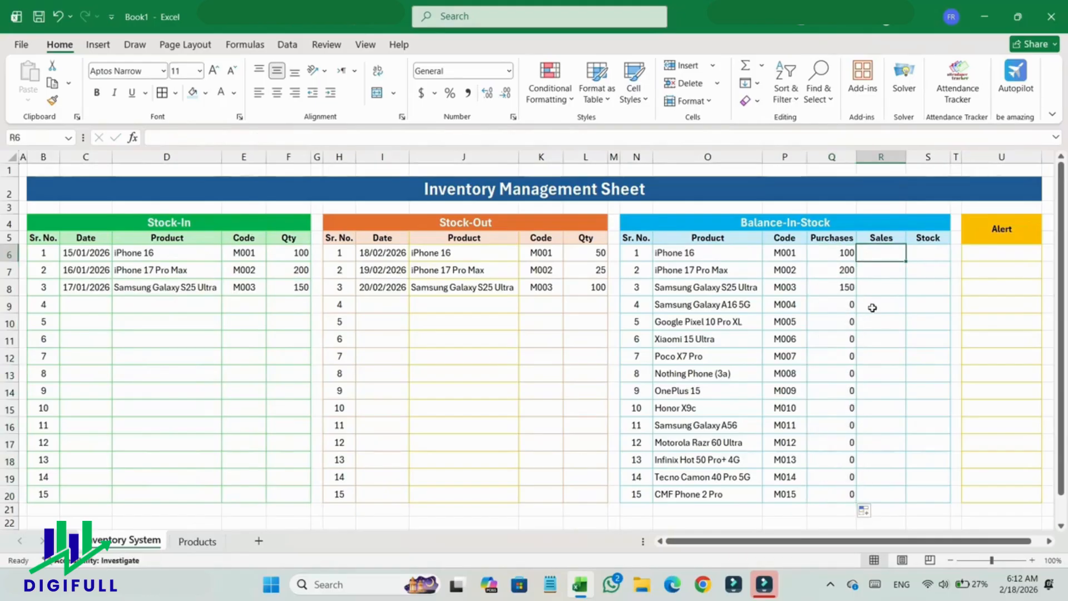
type("=SUMIF(")
left_click_drag(459, 261, 475, 496)
key("F4")
type(",")
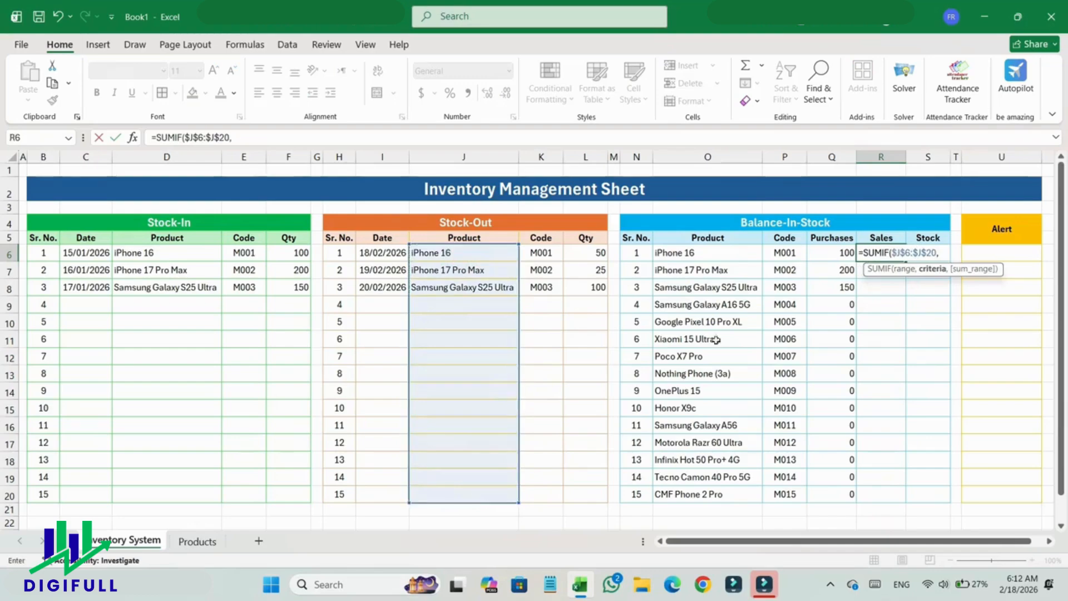
left_click(727, 256)
type(",")
left_click_drag(584, 253, 589, 496)
type(")")
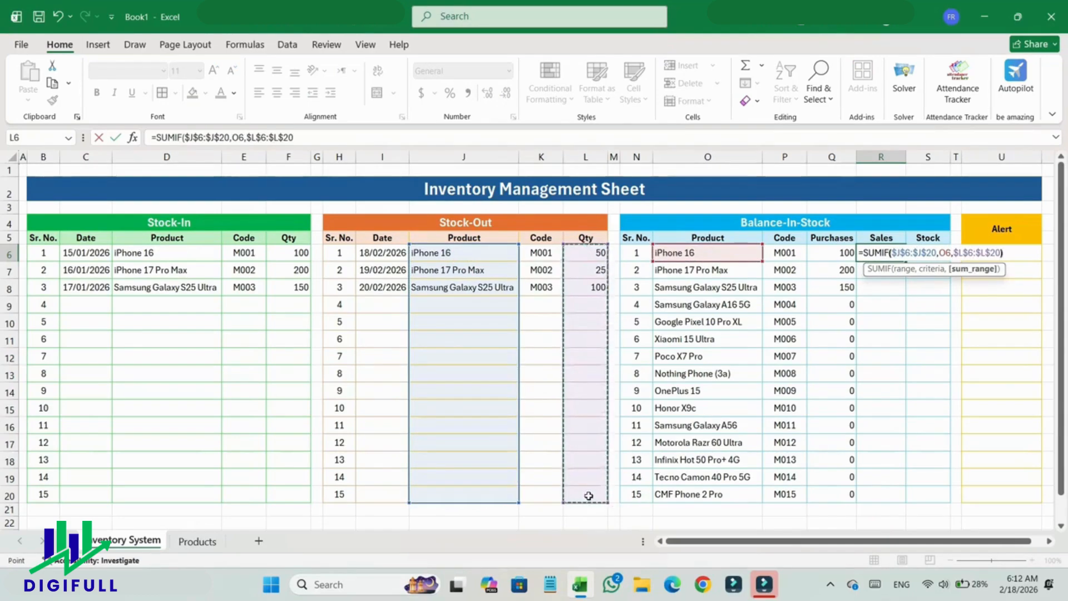
key("Return")
left_click(890, 253)
left_click_drag(906, 261, 907, 498)
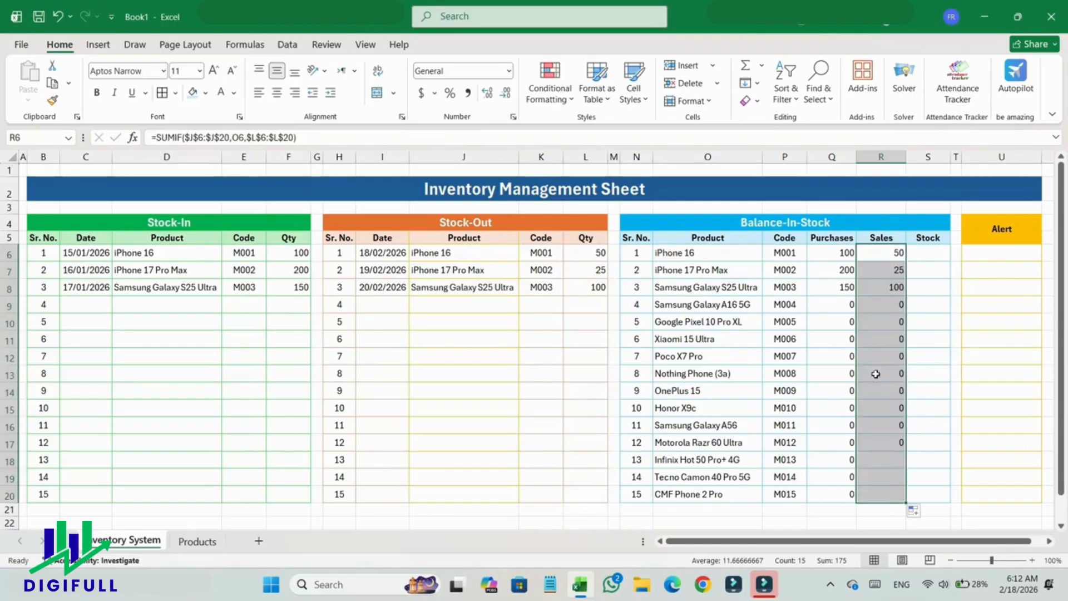
Calculate the Stock balance in S6 with =Q6-R6 and fill the formula down to S20
left_click(927, 254)
type("=")
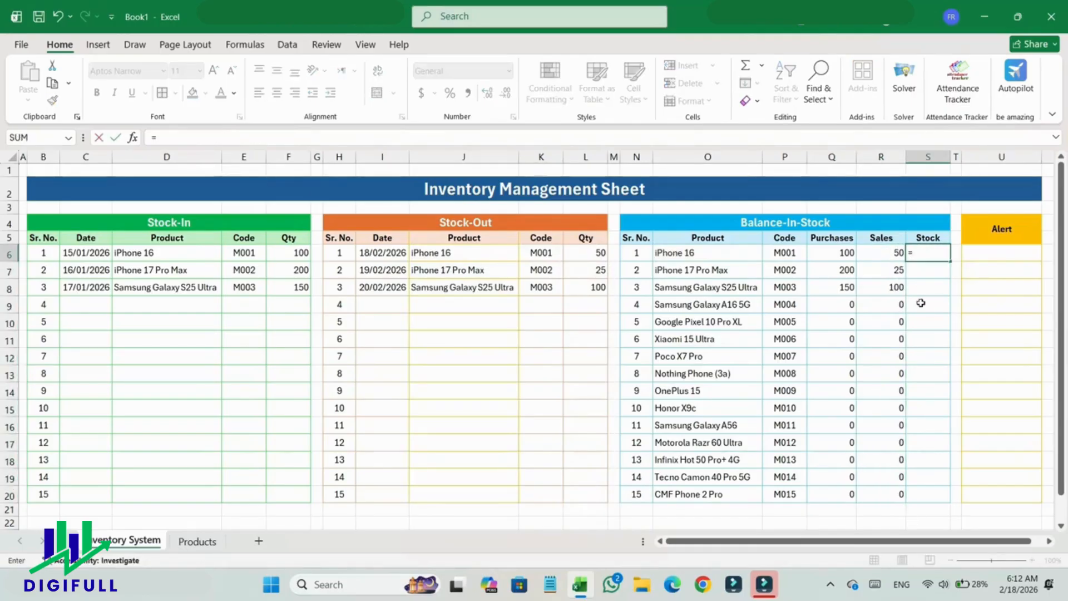
left_click(833, 253)
type("-")
left_click(887, 253)
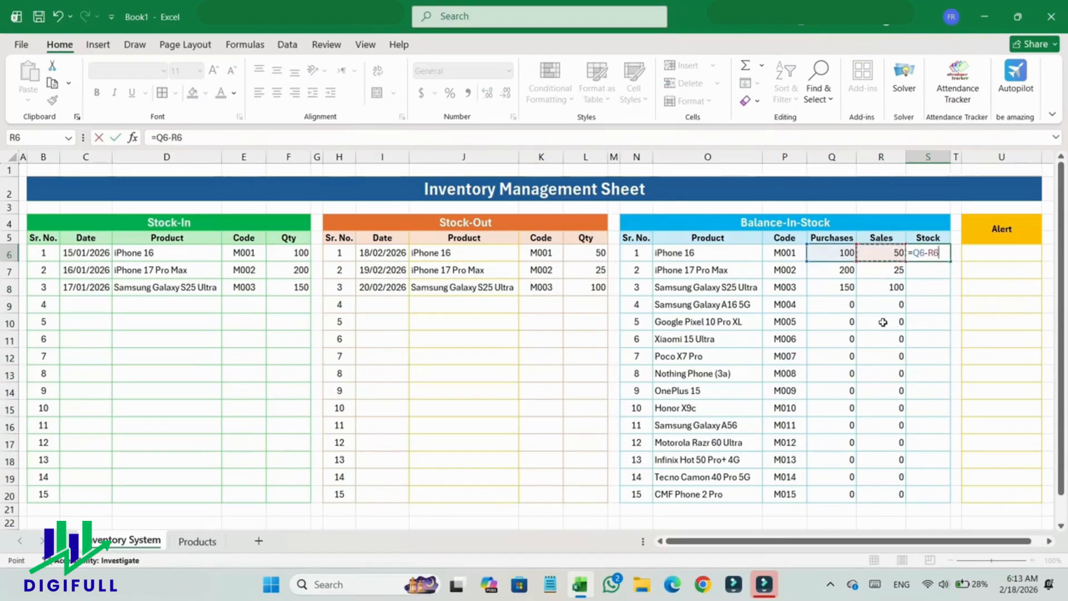
key("Return")
left_click(924, 253)
left_click_drag(950, 261, 947, 499)
Add the Alert formula =IF(S6<5,"Out of Stock","") in U6 and fill it down to U20
left_click(1011, 254)
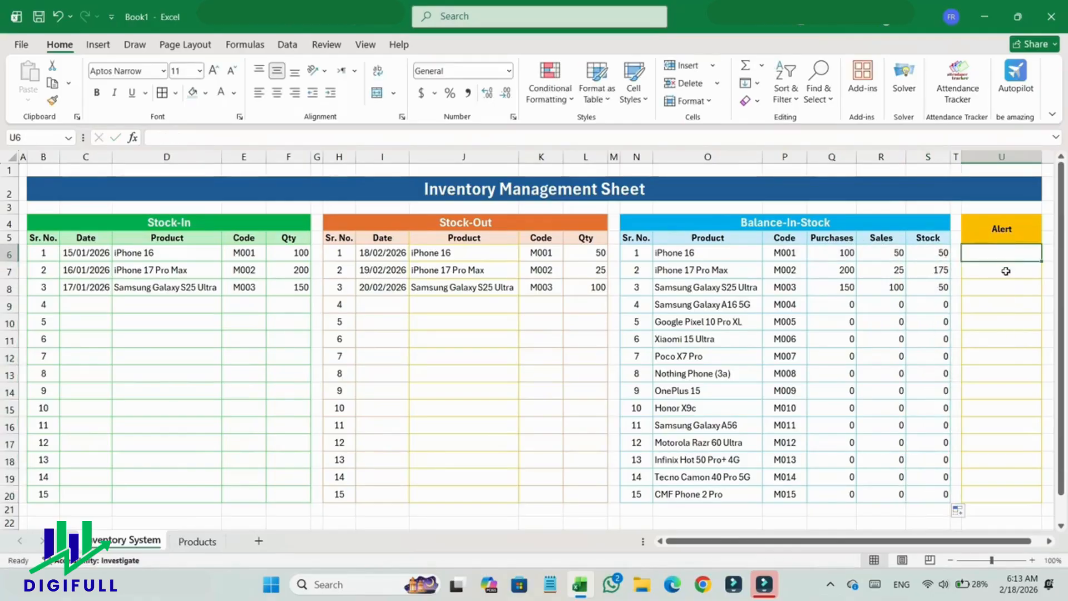
type("=IF(")
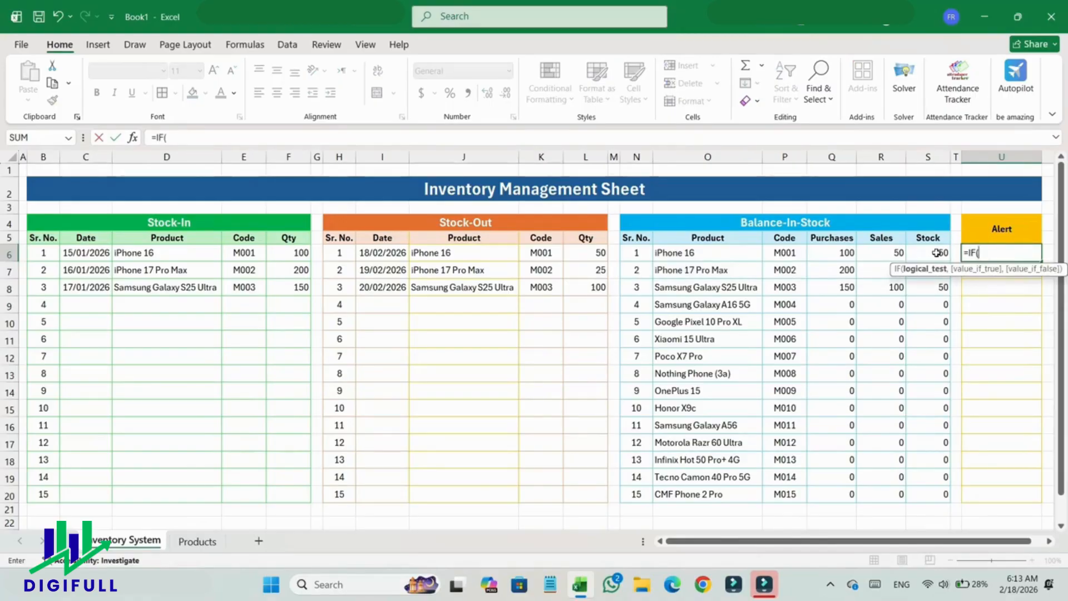
left_click(938, 253)
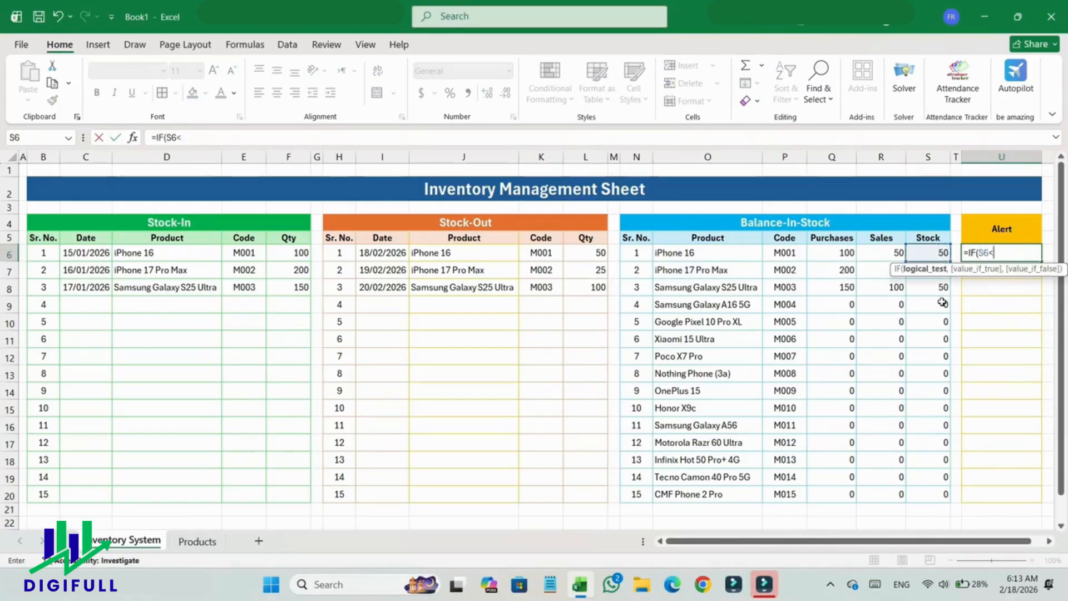
type("<5,")
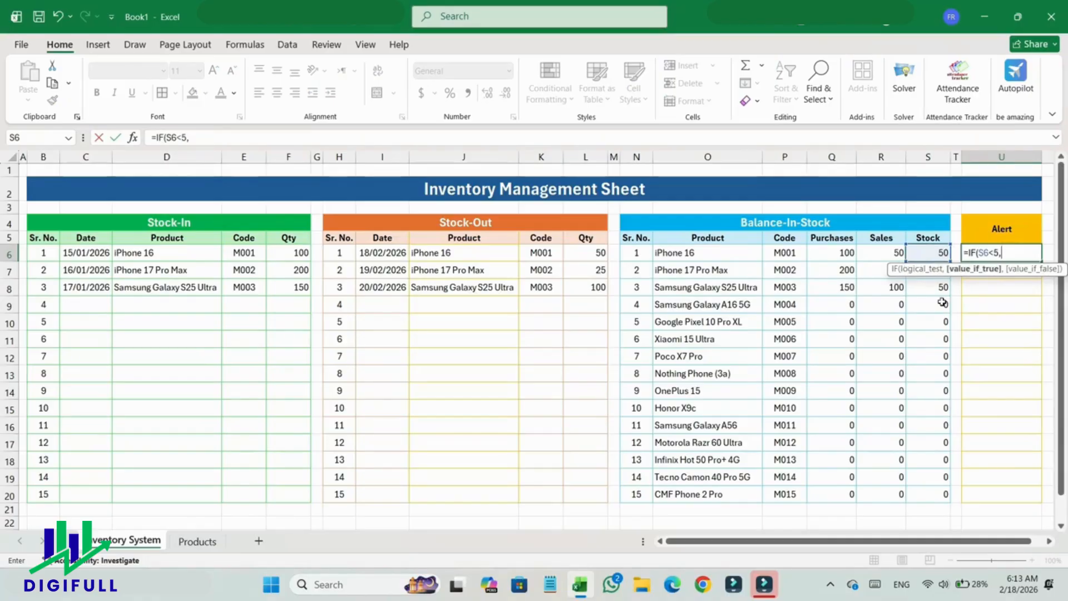
type("\"Out of Stock\",")
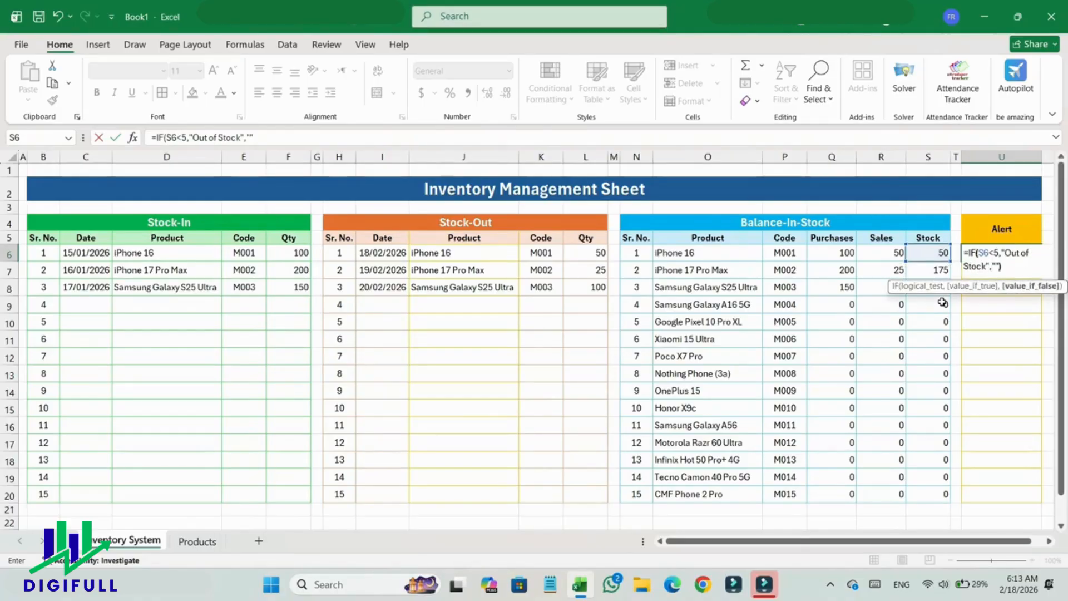
type("\"\")")
key("Return")
left_click(1029, 254)
left_click_drag(1042, 261, 1057, 498)
left_click_drag(751, 542, 737, 548)
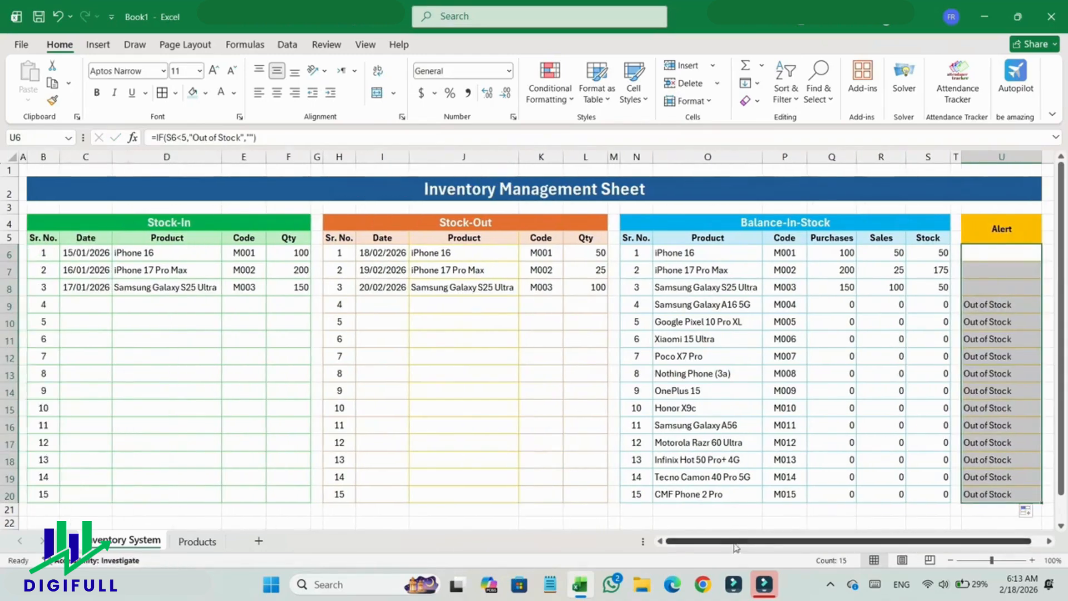
left_click(996, 285)
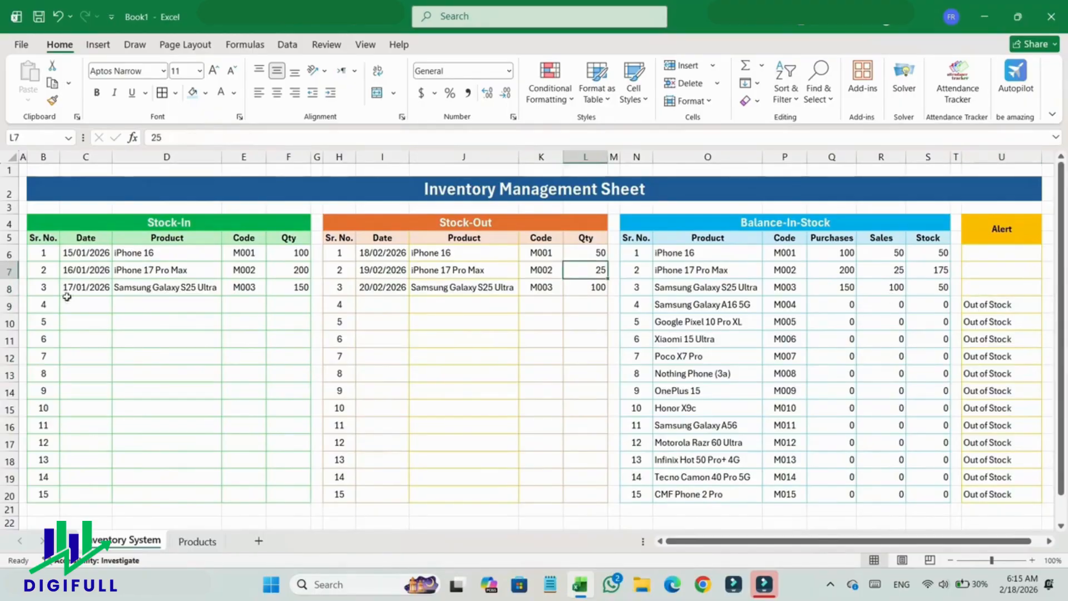
Add a Stock-In entry in row 9 dated 18/01/2026 for iPhone 16 with quantity 125
left_click(78, 304)
type("18/01/2026")
key("Tab")
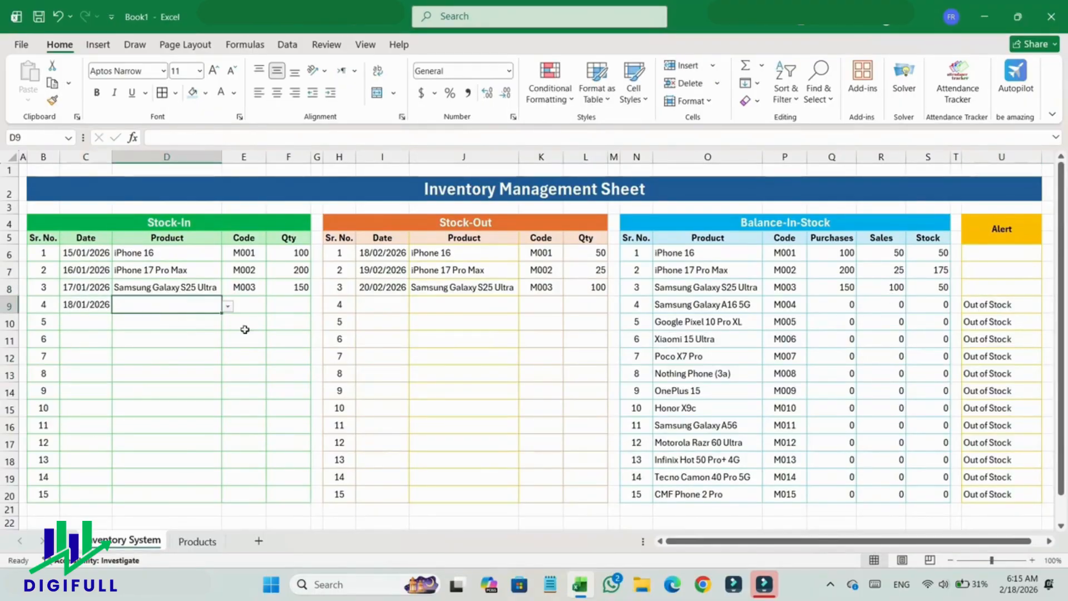
left_click(227, 306)
left_click(212, 315)
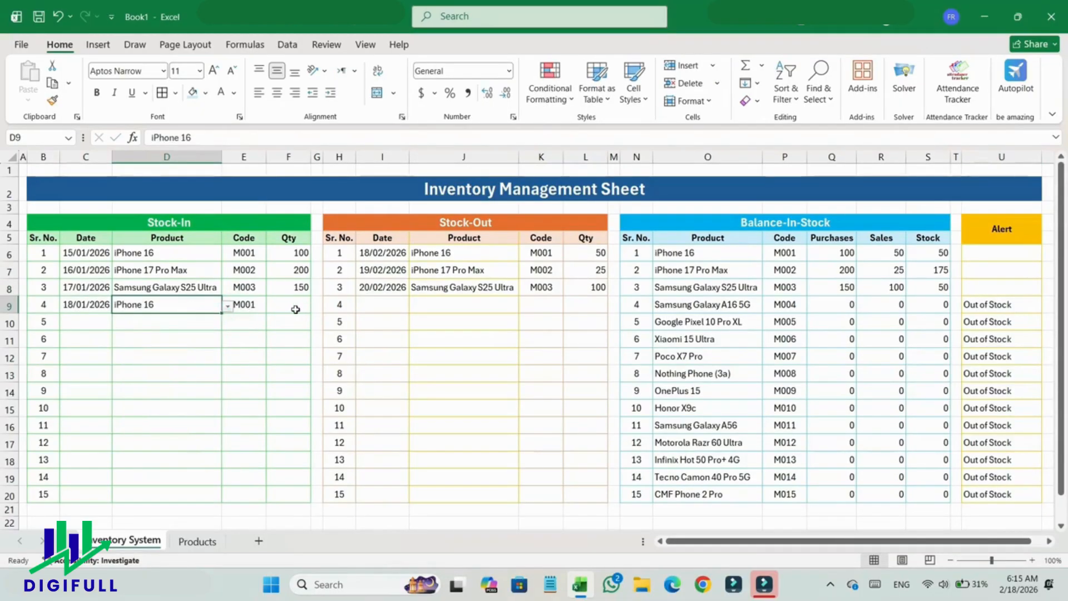
left_click(293, 310)
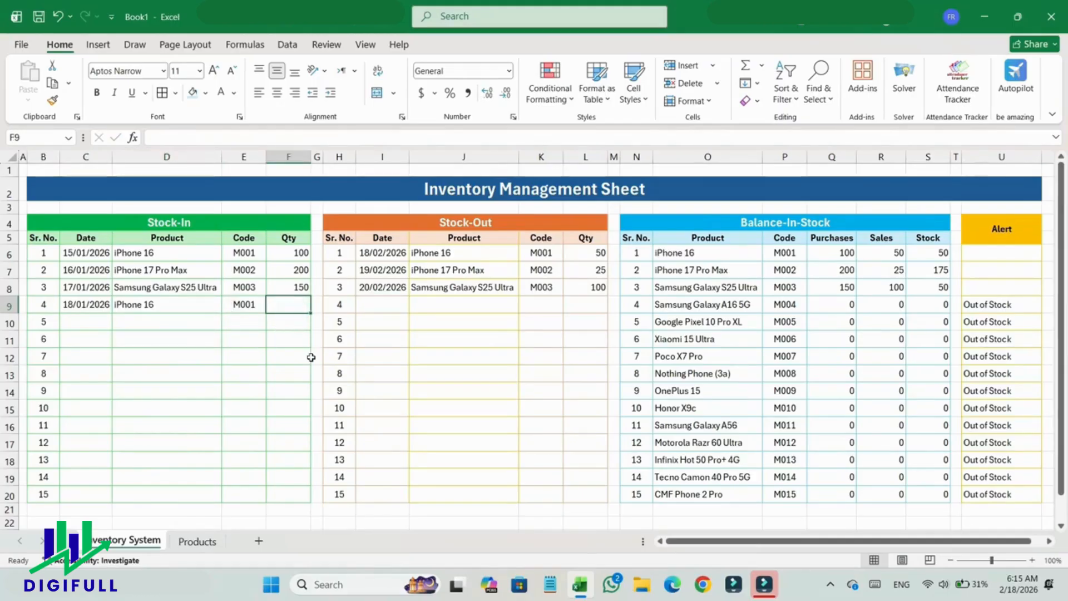
type("125")
key("Tab")
Start the Stock-Out entry in row 9 with date 21/02/2026 and product iPhone 17 Pro Max
key("Tab")
key("Tab")
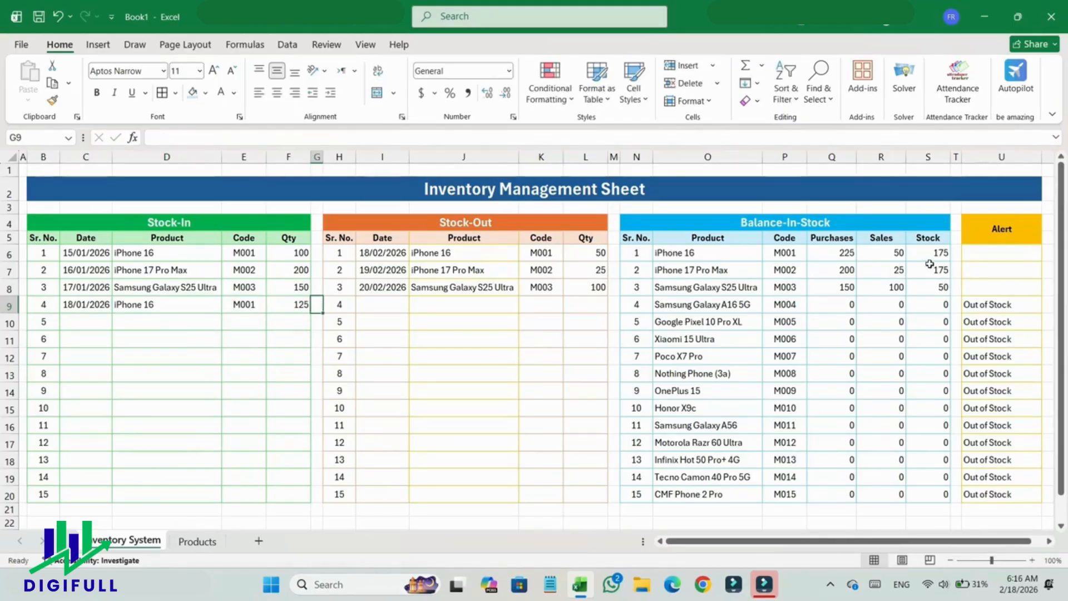
type("21/02")
key("Tab")
left_click(526, 307)
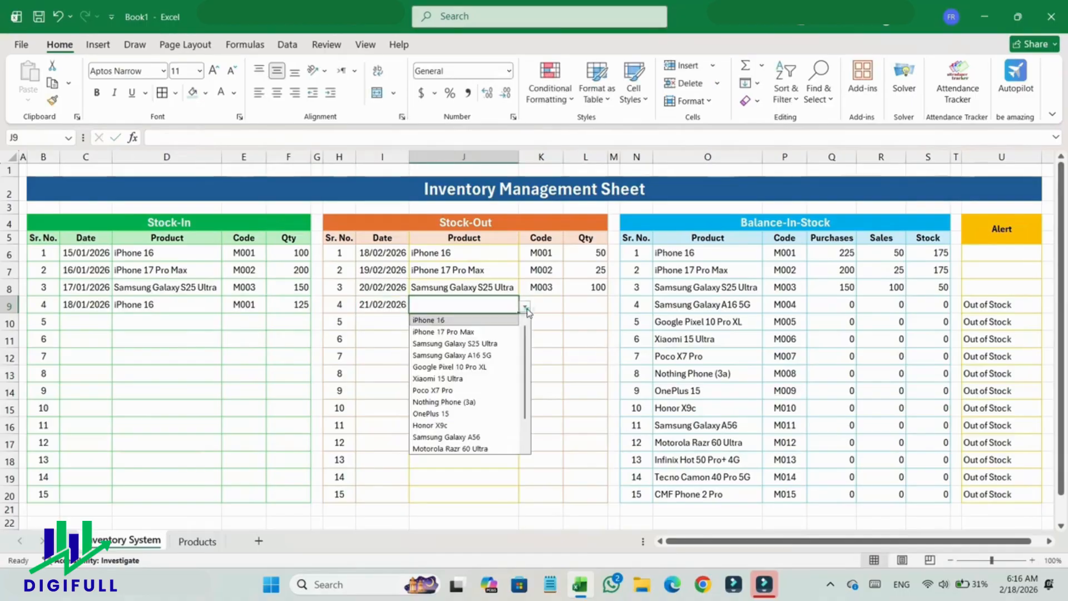
left_click(462, 332)
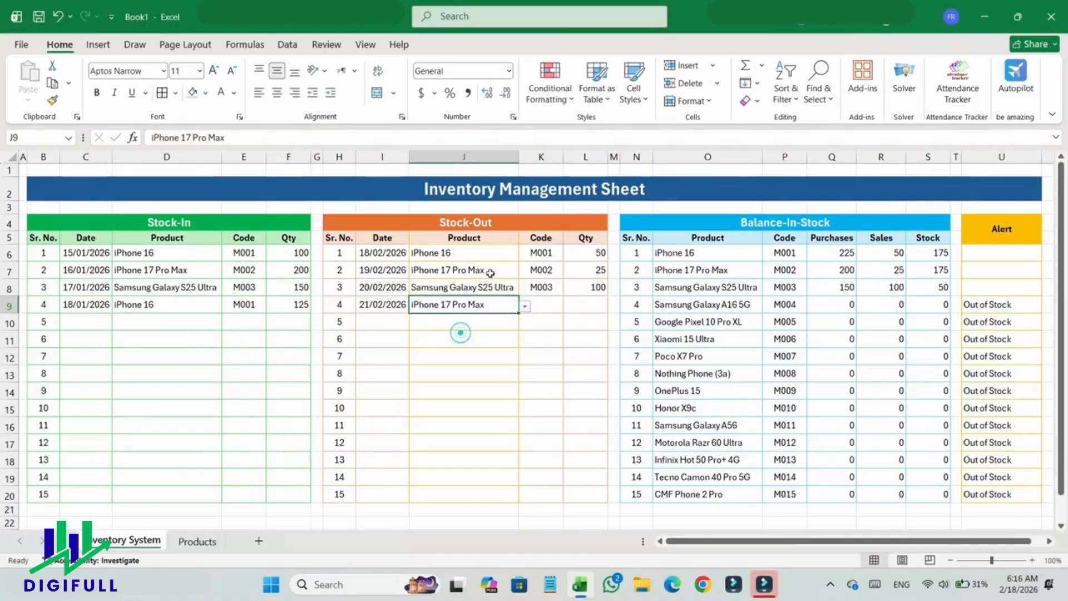
Fill the Stock-Out code lookup formula from K8 down to K20
left_click(544, 305)
left_click(543, 288)
left_click_drag(563, 295, 562, 477)
left_click(541, 307)
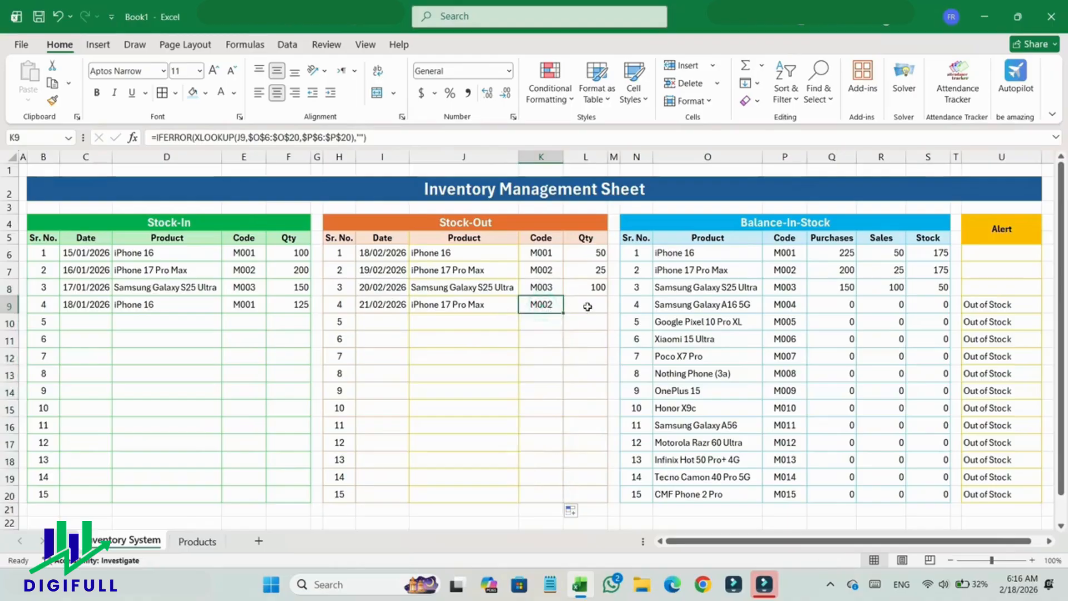
Enter the Stock-Out quantity 60 for iPhone 17 Pro Max in L9
left_click(594, 300)
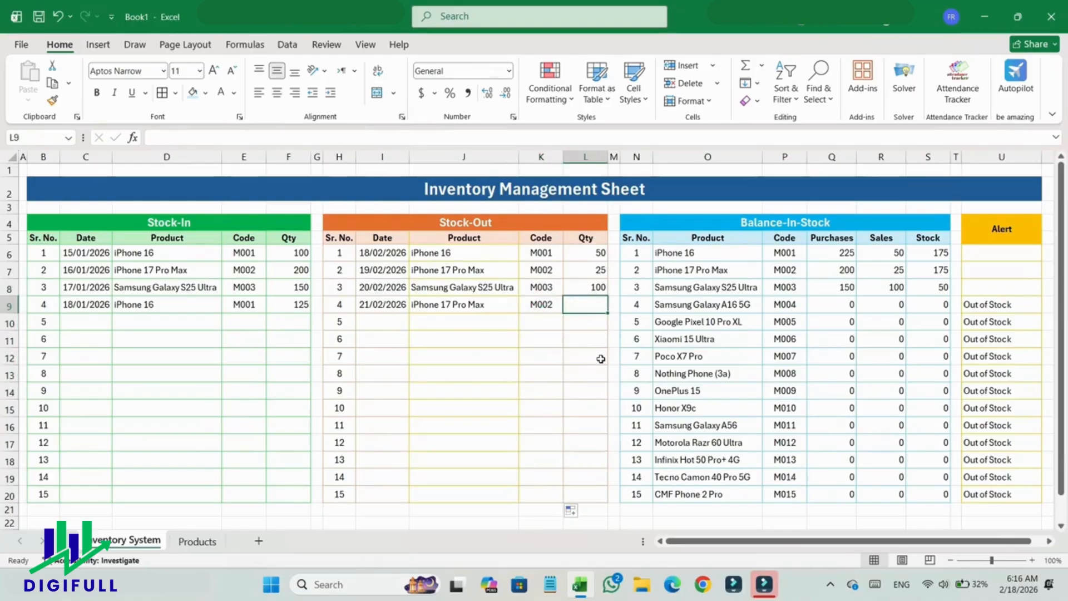
type("60")
key("Return")
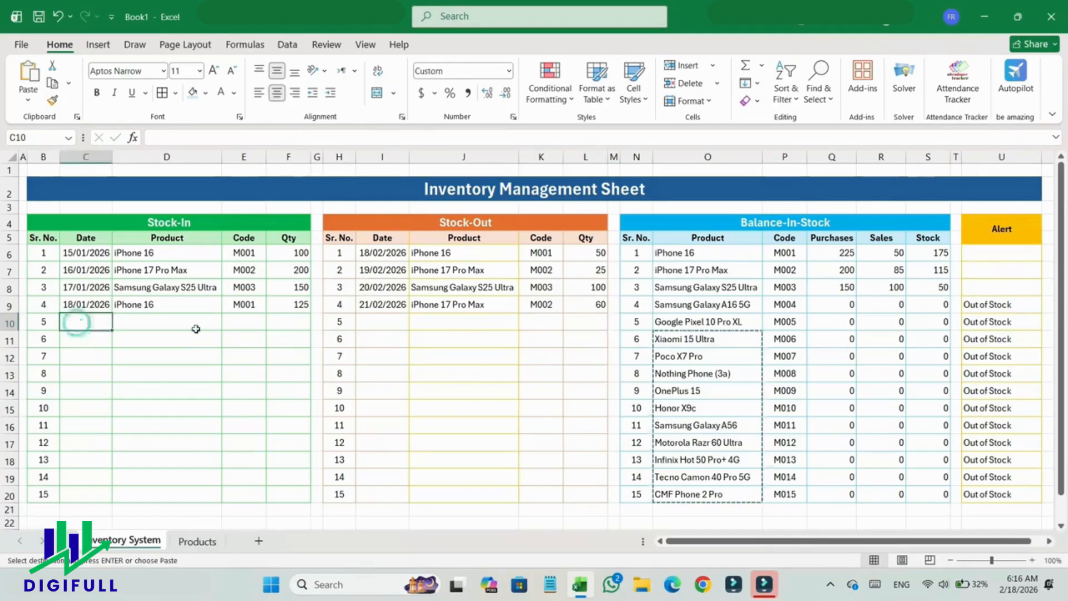
Select the Stock-In products iPhone 17 Pro Max, Samsung Galaxy A16 5G, Xiaomi 15 Ultra and Poco X7 Pro in D10:D13
left_click(197, 324)
left_click(228, 323)
left_click(193, 346)
left_click(193, 341)
left_click(228, 341)
left_click(191, 385)
left_click(212, 358)
left_click(229, 358)
left_click(228, 376)
left_click(168, 458)
Select the Stock-In products OnePlus 15 in D15 and Xiaomi 15 Ultra in D14
left_click(172, 411)
left_click(228, 410)
left_click(167, 517)
left_click(178, 393)
left_click(228, 393)
left_click(165, 464)
Select Tecno Camon 40 Pro 5G, Samsung Galaxy A56, Poco X7 Pro and Tecno Camon 40 Pro 5G as Stock-In products in D17:D20
left_click(165, 442)
left_click(228, 444)
scroll(163, 414, "down", 2)
left_click(162, 417)
left_click(162, 460)
left_click(227, 461)
left_click(157, 433)
left_click(159, 477)
left_click(155, 467)
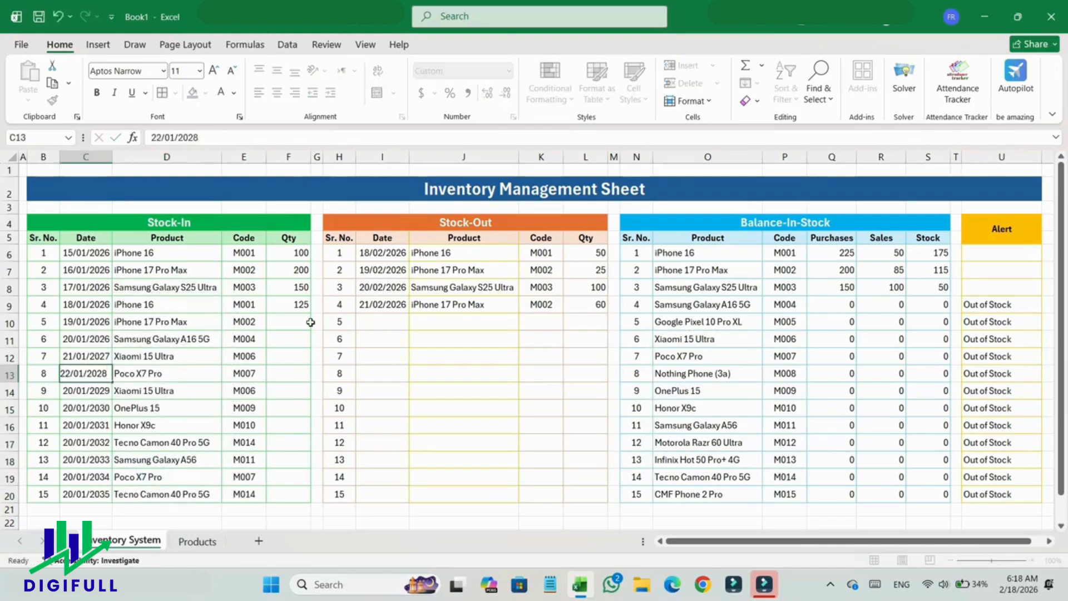
Change the day of the Stock-In dates in C14, C15 and C16 to 23, 24 and 25
key("Return")
key("F2")
key("Home")
key("Right")
key("shift+Right")
type("3")
key("Return")
key("F2")
key("Home")
key("Right")
key("shift+Right")
type("4")
key("Return")
key("F2")
key("Home")
key("Right")
key("shift+Right")
type("5")
key("Return")
Change the day of the Stock-In dates in C17, C18, C19 and C20 to 26, 27, 28 and 29
key("F2")
key("Home")
key("Right")
key("shift+Right")
type("6")
key("Return")
key("F2")
key("Home")
key("Right")
key("shift+Right")
type("7")
key("Return")
key("F2")
key("Home")
key("Right")
key("shift+Right")
type("8")
key("Return")
key("F2")
key("Home")
key("Right")
key("shift+Right")
type("9")
key("Return")
Enter the Stock-In quantities 50, 25, 100, 200, 180, 110, 35, 65, 48, 20 and 110 in F10:F20
left_click(282, 321)
type("50 25 100 200 180 ")
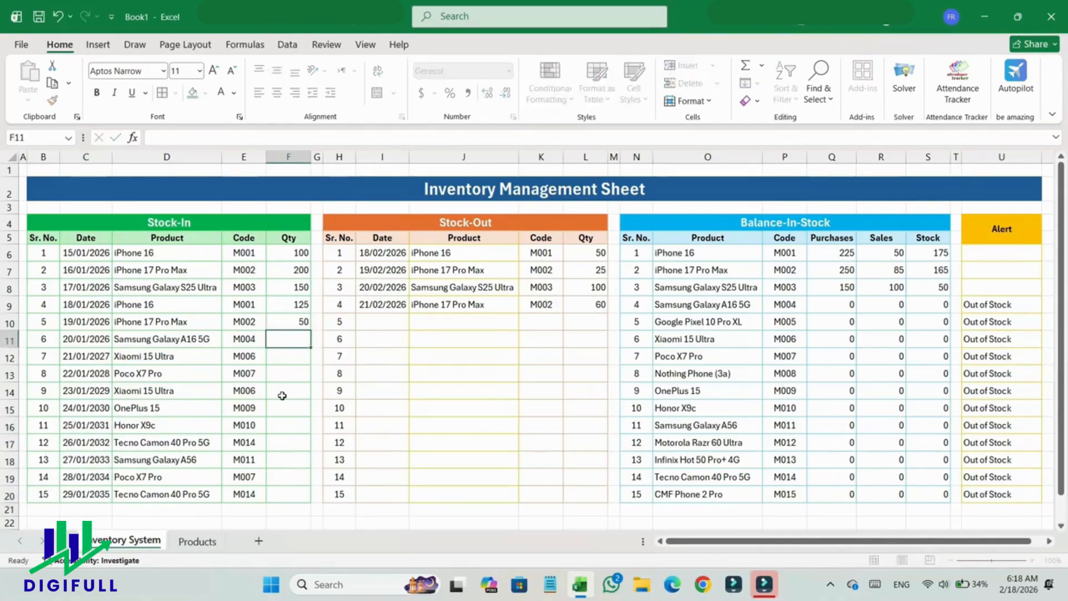
type("110 35 65 48 20 110")
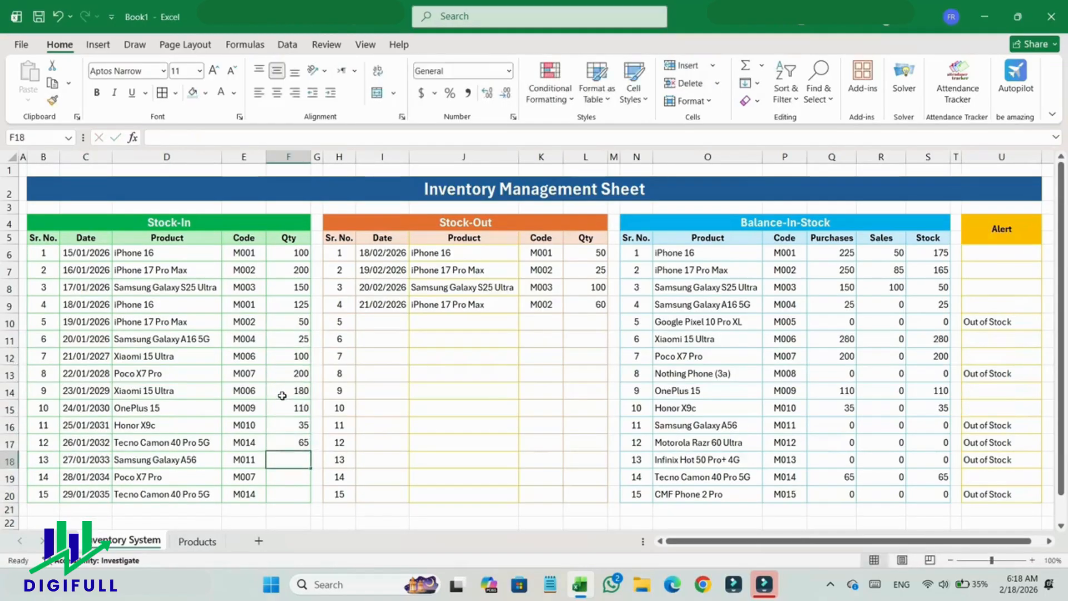
Select the Stock-Out products Samsung Galaxy S25 Ultra, Poco X7 Pro, Google Pixel 10 Pro XL and Xiaomi 15 Ultra in J10:J13
left_click(391, 322)
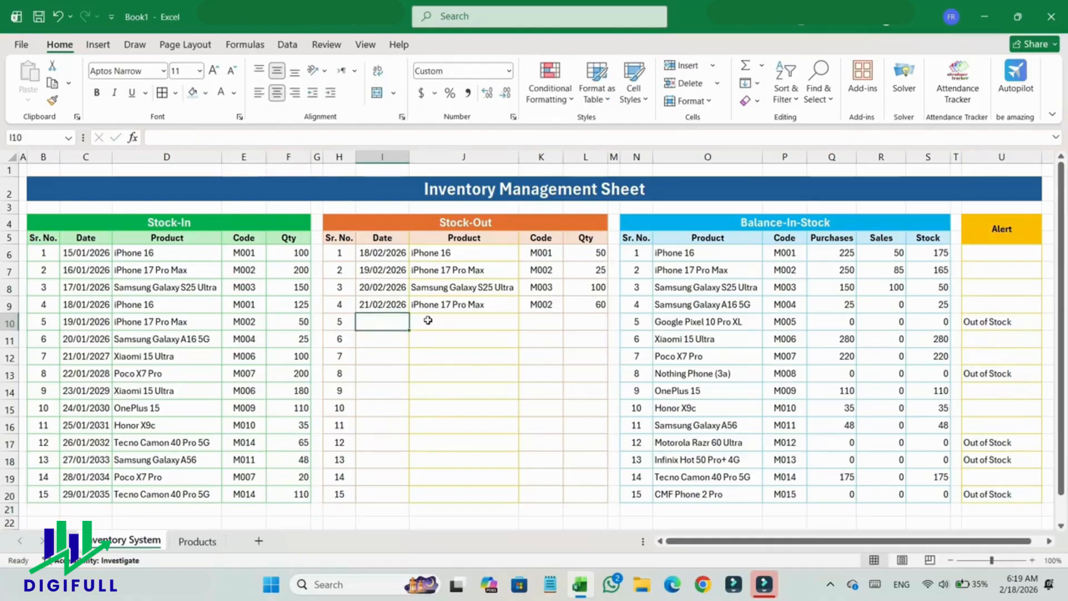
left_click(431, 321)
left_click(526, 322)
left_click(472, 361)
left_click(471, 341)
left_click(527, 340)
left_click(462, 424)
left_click(474, 357)
left_click(463, 448)
Select the Stock-Out products Nothing Phone (3a), Honor X9c, Motorola Razr 60 Ultra and Samsung Galaxy A56 in J14:J17
left_click(473, 391)
left_click(526, 392)
left_click(469, 488)
left_click(473, 409)
left_click(527, 409)
left_click(449, 528)
left_click(473, 426)
left_click(456, 416)
Select the Stock-Out products CMF Phone 2 Pro, Tecno Camon 40 Pro 5G and Samsung Galaxy S25 Ultra in J18:J20
left_click(471, 460)
left_click(527, 462)
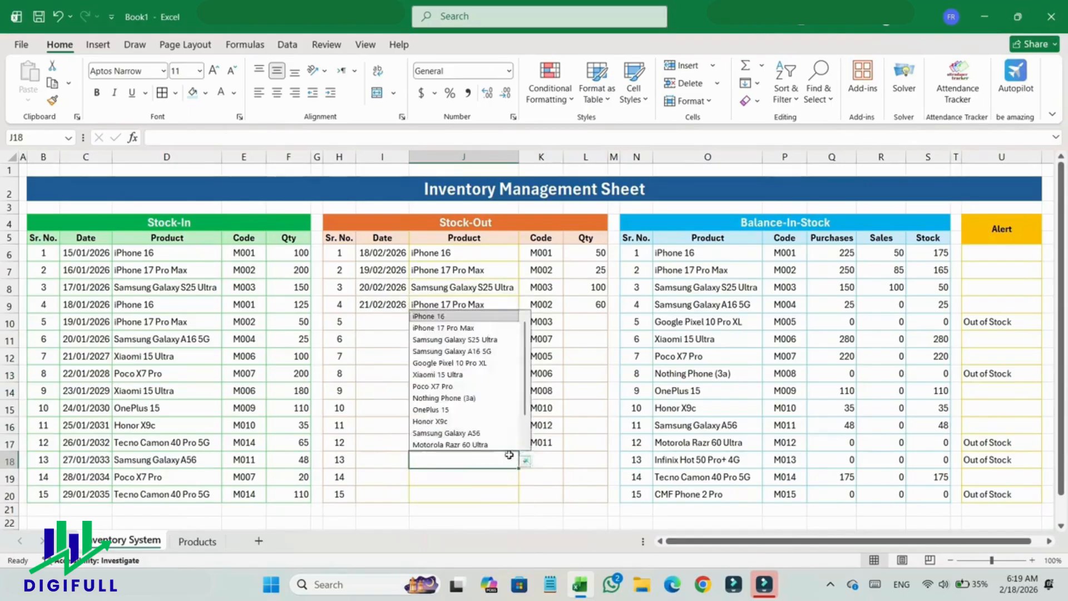
left_click(469, 445)
left_click(465, 477)
left_click(526, 478)
left_click(472, 450)
left_click(466, 495)
left_click(437, 376)
Fill the Stock-Out date 21/02/2026 from I9 down through I20
left_click(393, 321)
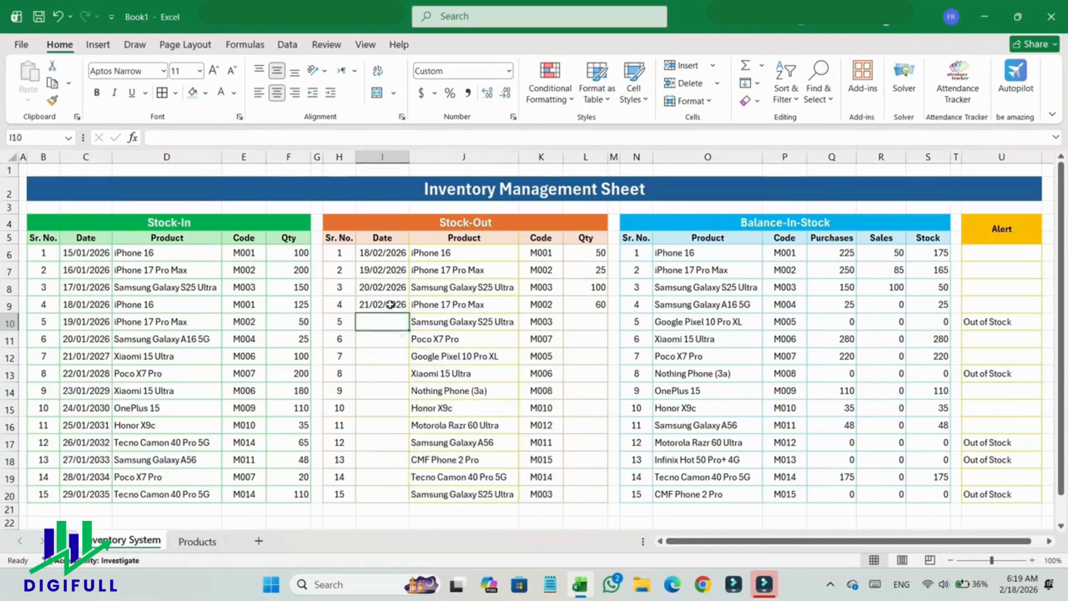
left_click_drag(393, 304, 390, 494)
key("ctrl+d")
Set the Stock-Out dates to 22/02/2026 in I12 and 23/02/2026 in I13, filling the latter down to I15
double_click(370, 356)
key("BackSpace")
type("2")
key("Return")
double_click(370, 374)
key("BackSpace")
type("3")
key("Return")
left_click_drag(369, 374, 370, 408)
key("ctrl+d")
Set the Stock-Out dates in I16, I17 and I18 to 24/02/2026, 25/02/2026 and 26/02/2026
double_click(361, 424)
type("4")
key("Return")
key("F2")
key("Home")
key("Right")
key("shift+Right")
type("5")
key("Return")
key("F2")
key("Home")
key("Right")
key("shift+Right")
type("6")
key("Return")
Set the Stock-Out dates in I19 and I20 to 27/02/2026 and 28/02/2026
key("F2")
key("Home")
key("Right")
key("shift+Right")
type("7")
key("Return")
key("Left")
key("Right")
key("F2")
key("Home")
key("Right")
key("shift+Right")
type("8")
key("Return")
Enter the Stock-Out quantities 20, 10 and 0 in L10:L12
left_click(590, 322)
type("20 10 15")
key("Up")
type("0")
key("Return")
key("ctrl+z")
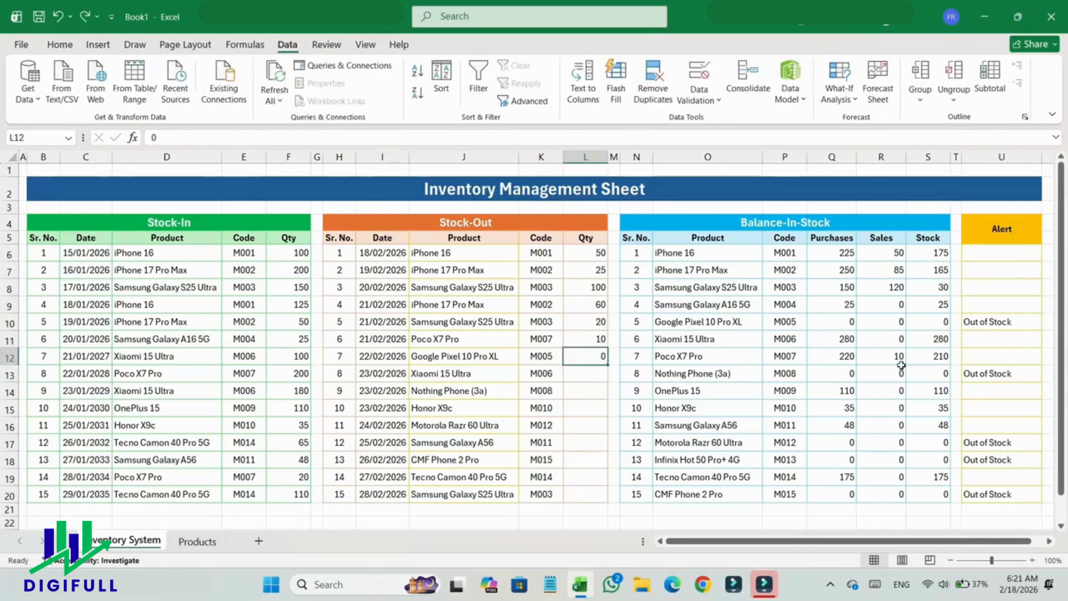
Enter the Stock-Out quantities 5, 0, 5, 6, 7, 8, 9 and 10 in L13:L20
left_click(593, 376)
type("5")
key("Return")
type("0")
key("Return")
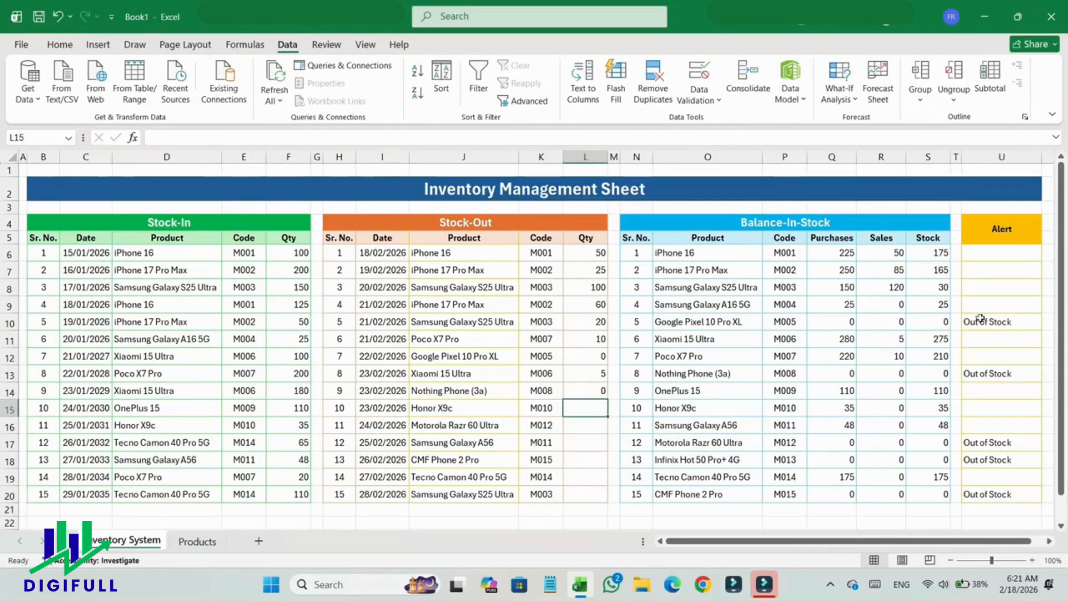
type("5 6 7 8 9 10")
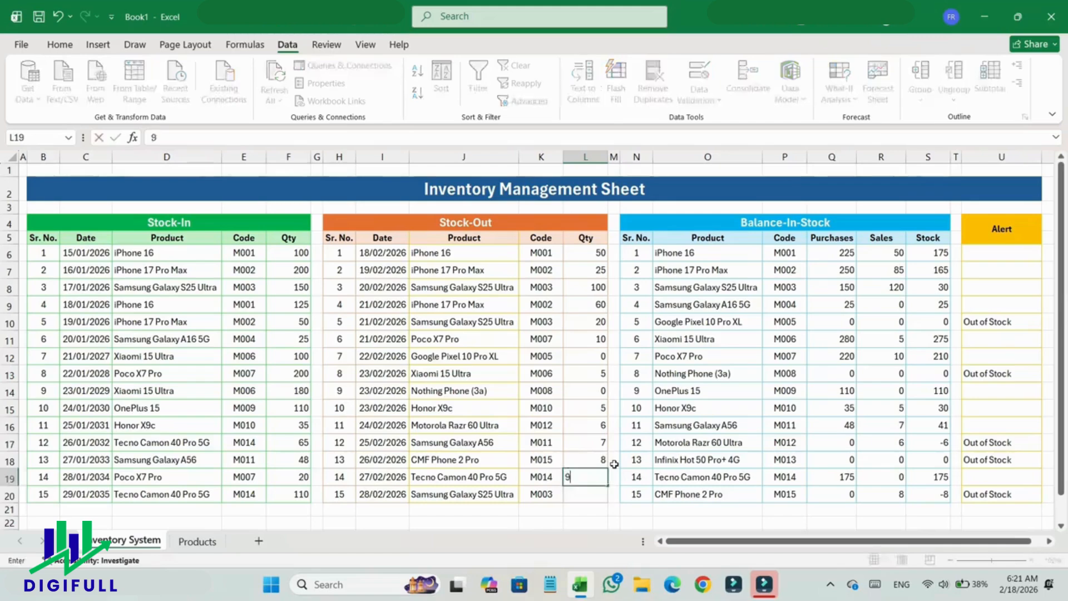
Set the Stock-Out quantities of Motorola Razr 60 Ultra in L16 and CMF Phone 2 Pro in L18 to 0
left_click(600, 434)
type("0")
key("Return")
key("Return")
type("0")
key("Return")
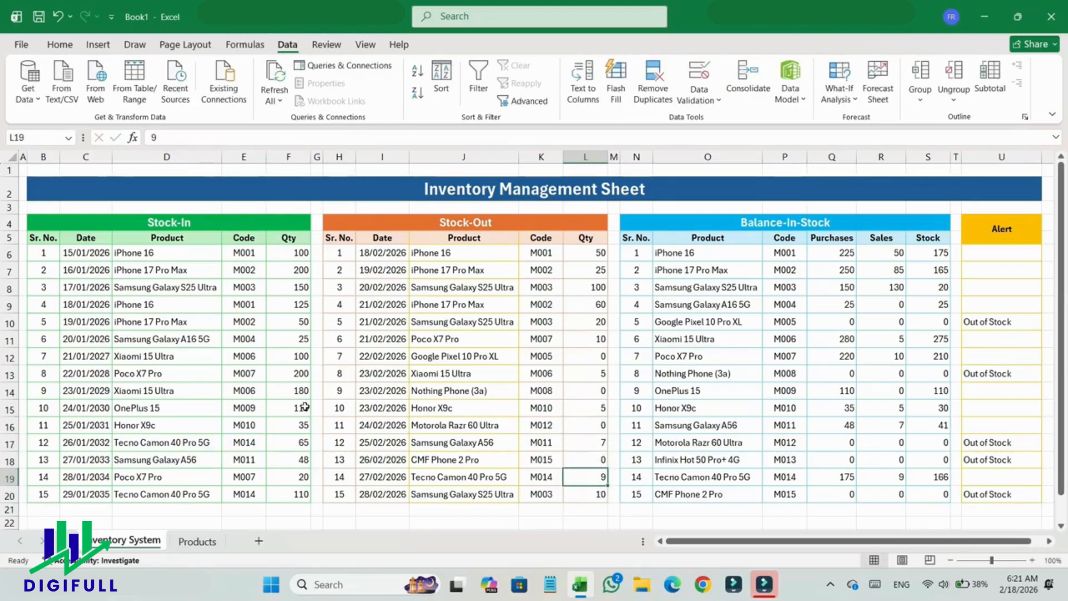
Set the Samsung Galaxy S25 Ultra Stock-Out quantities to 50 in L8 and 25 in L10
left_click(589, 281)
type("50")
key("Return")
left_click(588, 322)
type("25")
key("Return")
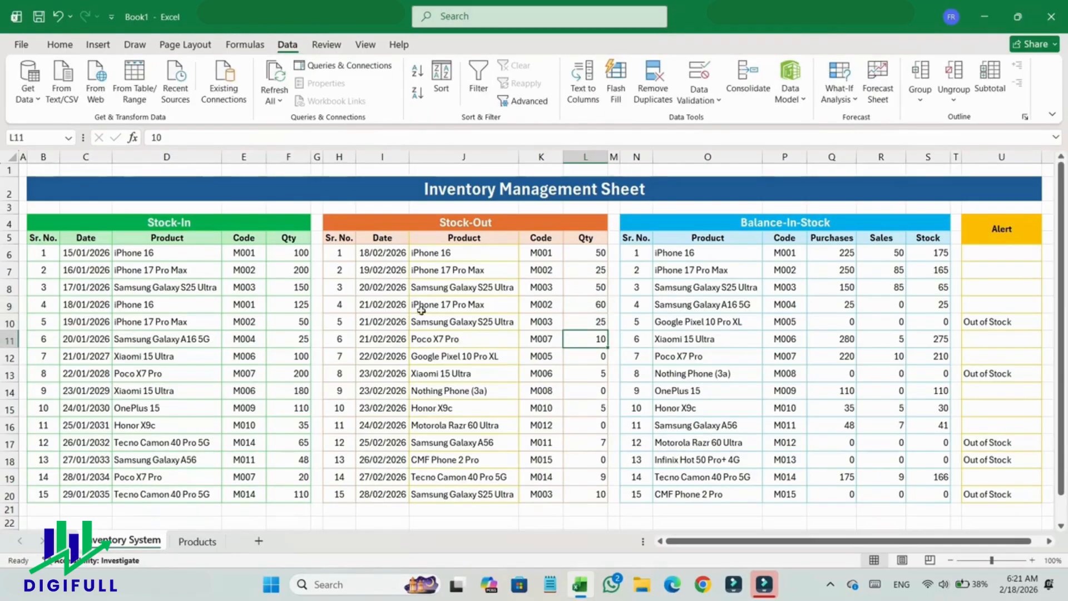
Set the Stock-In quantities to 250 for Poco X7 Pro in F13 and 100 for Samsung Galaxy S25 Ultra in F8
left_click(300, 368)
type("250")
key("Return")
key("Up")
key("Up")
key("Up")
key("Up")
key("Up")
key("Up")
type("100")
key("Return")
left_click(290, 464)
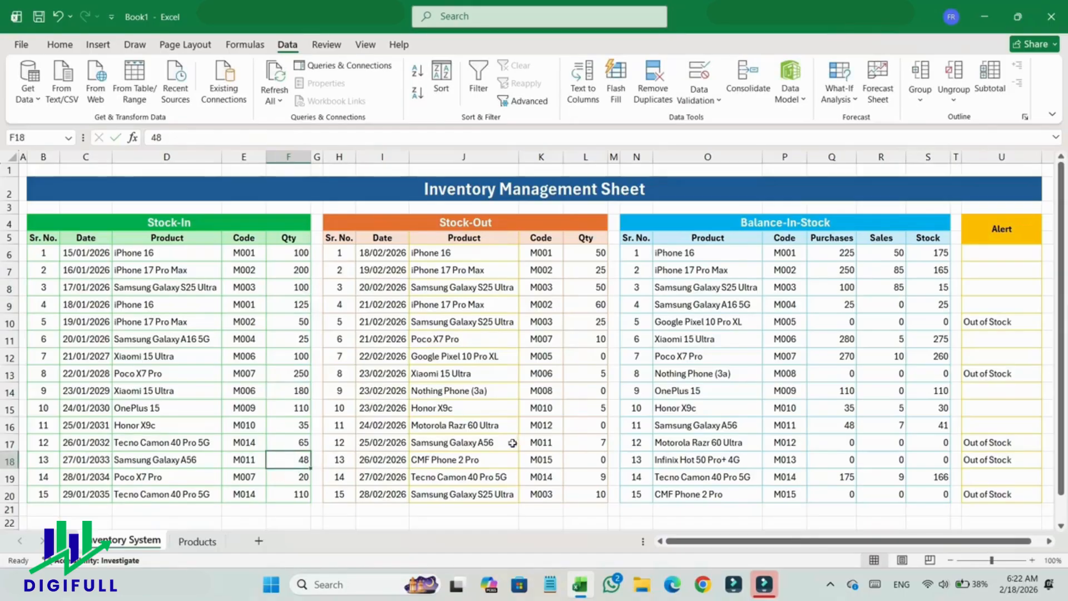
Test the stock alert with a Stock-Out quantity of 195 for iPhone 17 Pro Max in L7, and undo the entry
left_click(599, 267)
type("195")
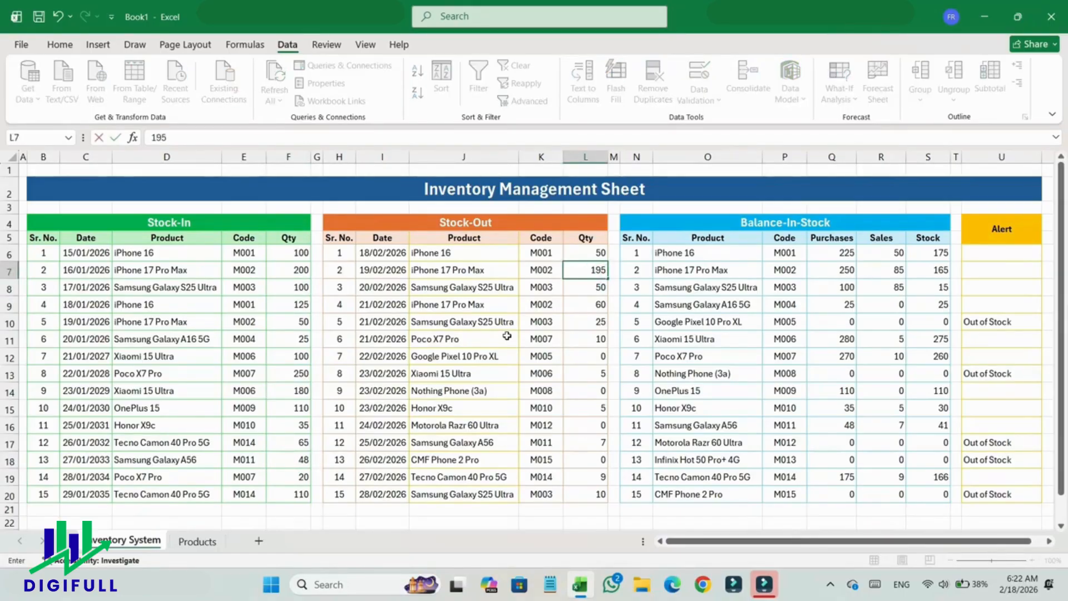
key("Return")
left_click(596, 267)
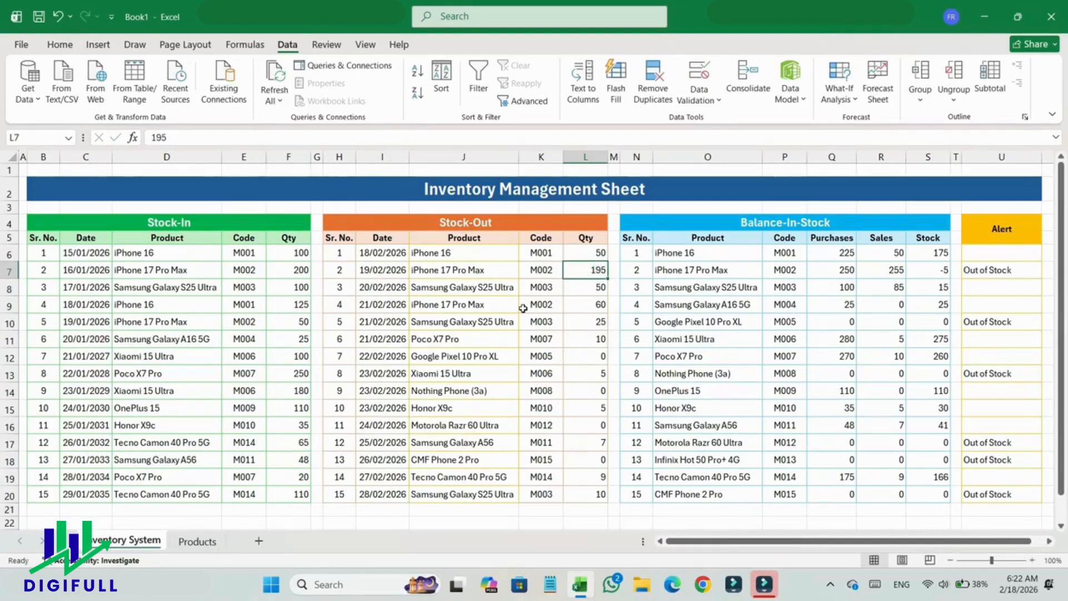
key("ctrl+z")
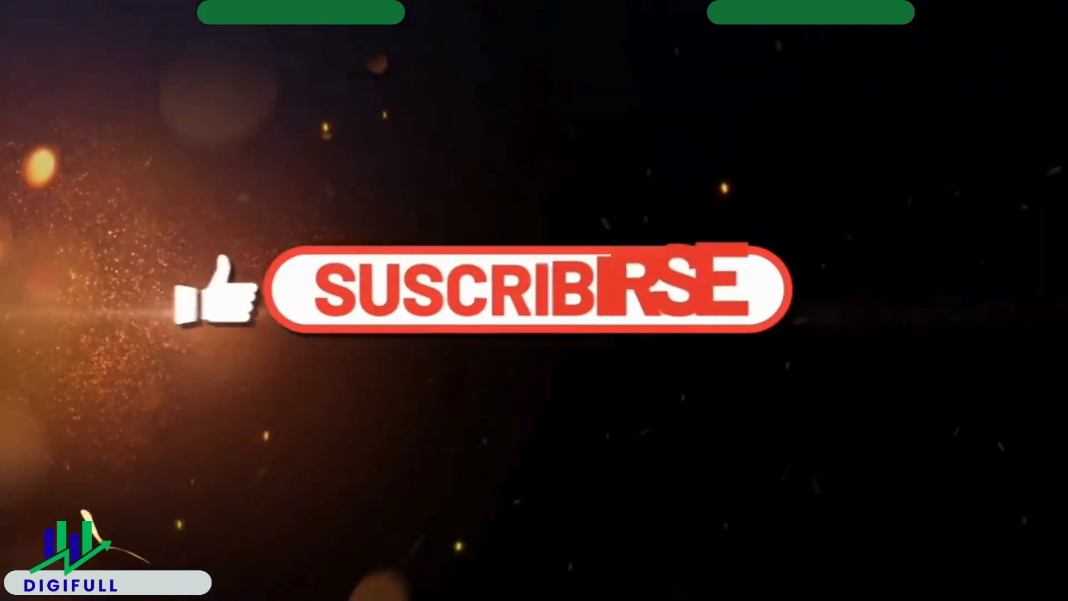